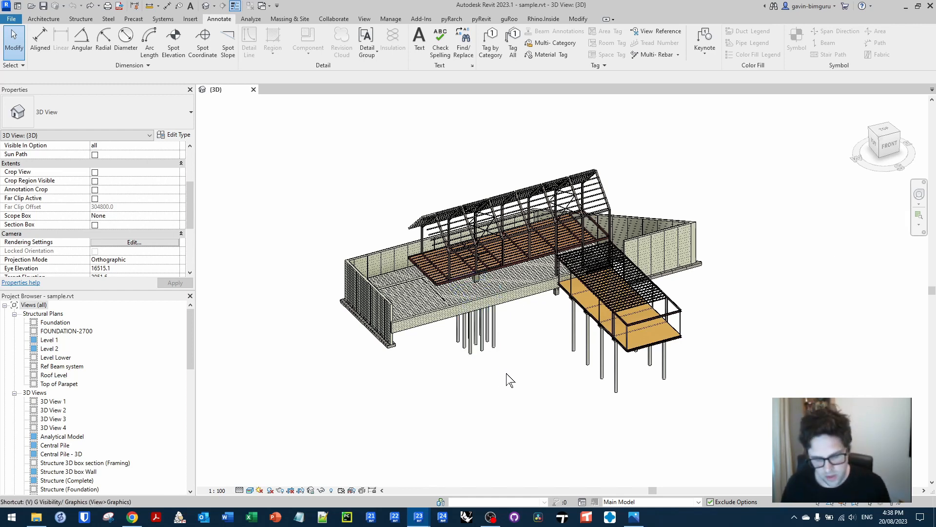
Make the Internal Origin, Project Base Point and Survey Point subcategories of Site visible in the 3D view
key(v)
key(g)
scroll(340, 296, down, 2)
click(295, 285)
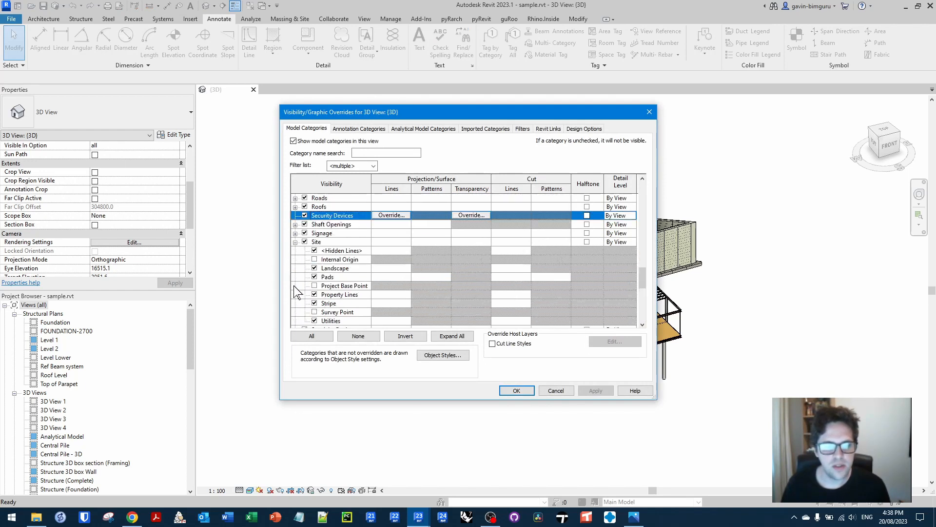
click(317, 261)
click(314, 285)
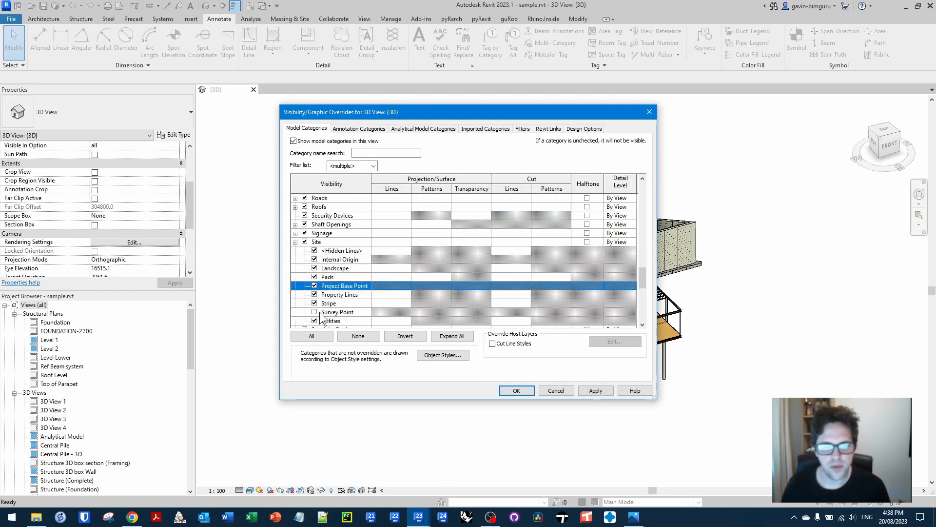
click(315, 312)
click(513, 389)
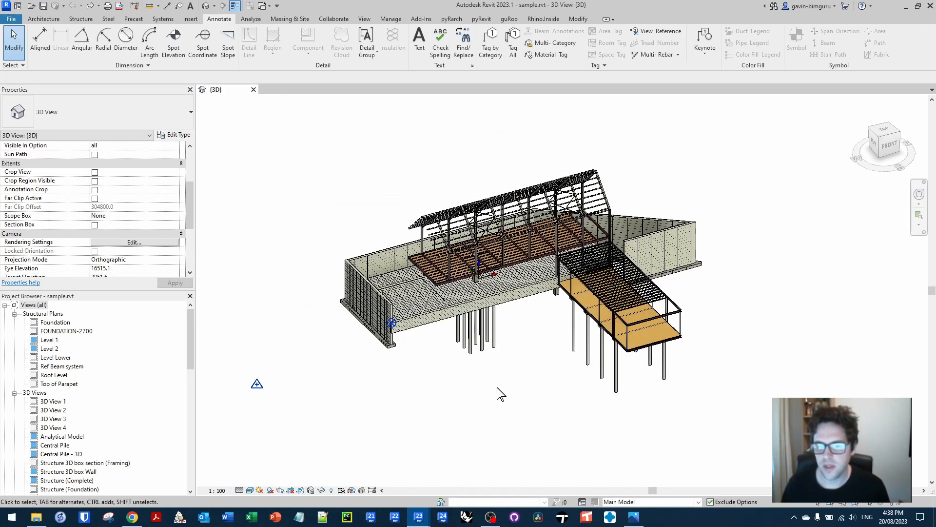
Temporarily isolate the structural foundations category in the 3D view
shift+middle_drag(509, 399, 533, 393)
scroll(537, 341, up, 5)
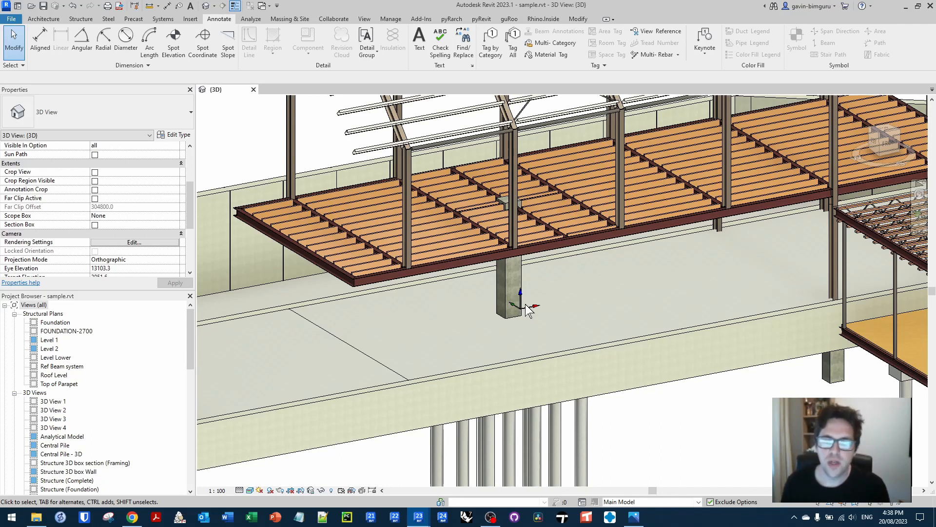
scroll(530, 308, down, 5)
scroll(609, 312, up, 2)
click(600, 286)
key(i)
key(c)
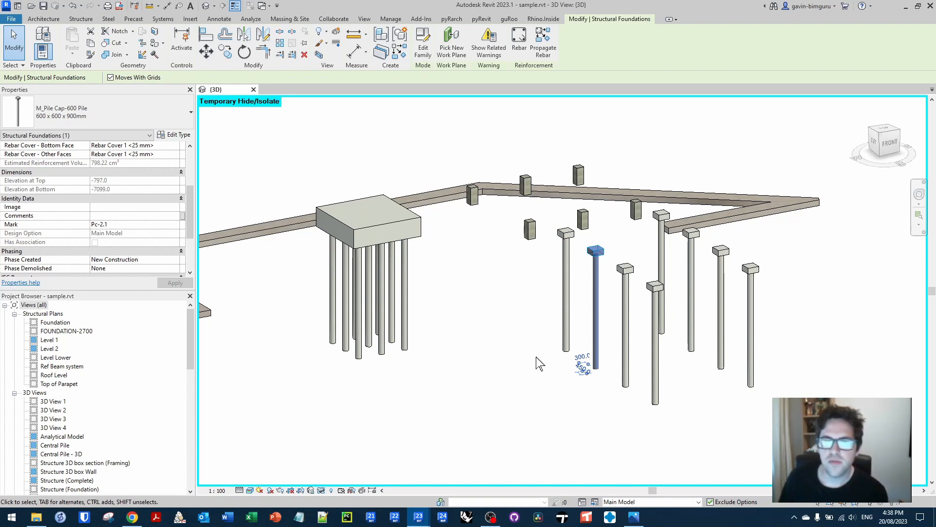
Open the M_Pile Cap-600 Pile family for editing and display its Ref. Level floor plan
click(628, 292)
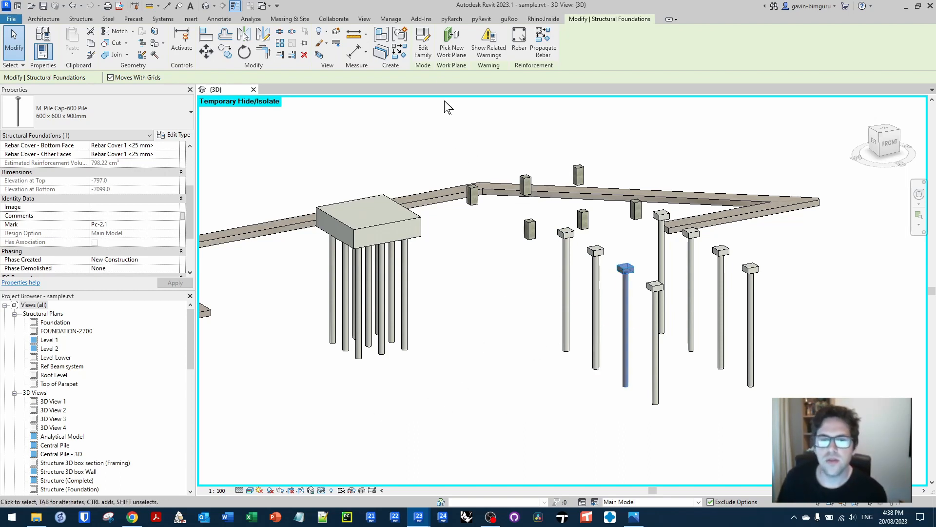
click(424, 49)
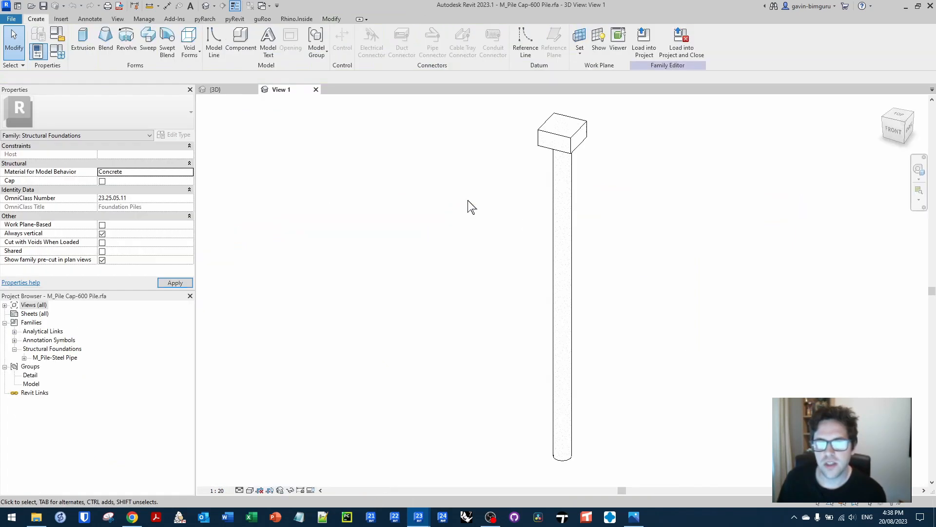
double_click(33, 305)
click(37, 313)
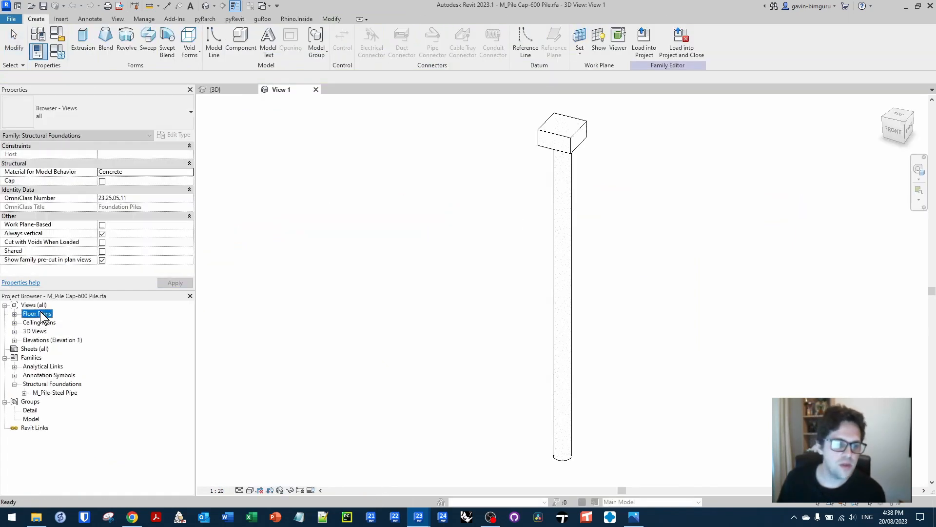
double_click(46, 322)
Draw a model line from the pile cap's centre to its edge, then load the family into the project and close it
click(214, 42)
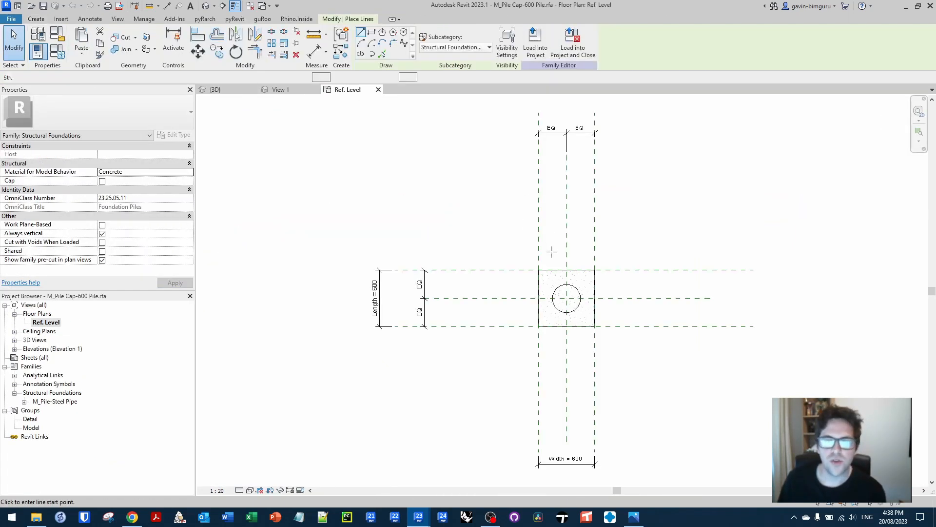
click(576, 307)
key(Escape)
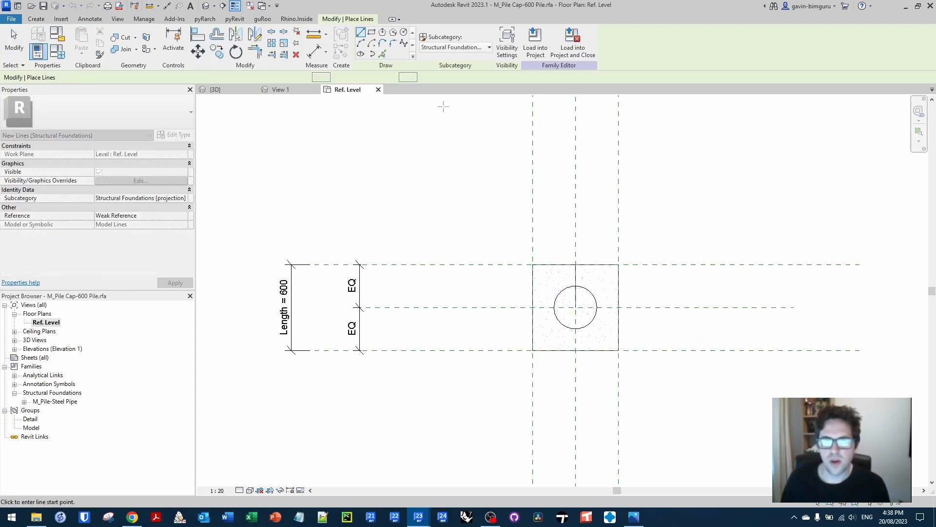
key(Escape)
click(483, 265)
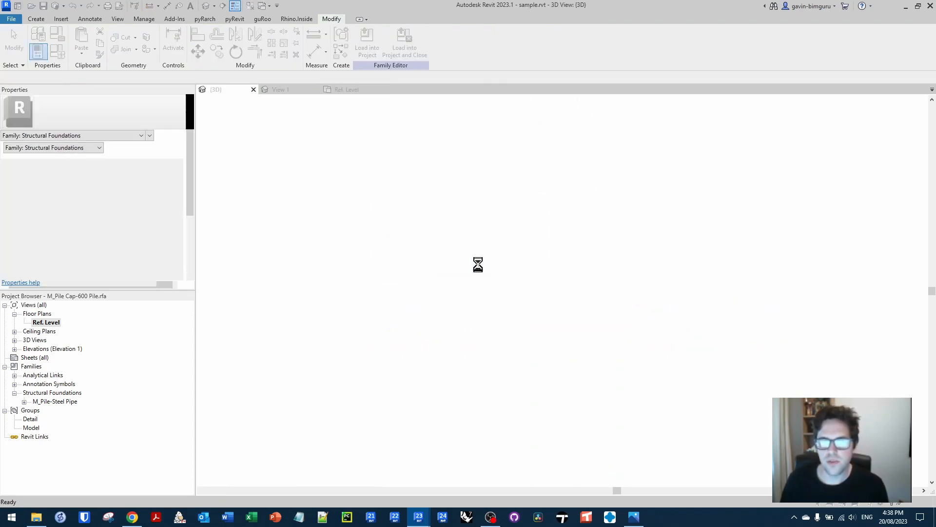
click(445, 236)
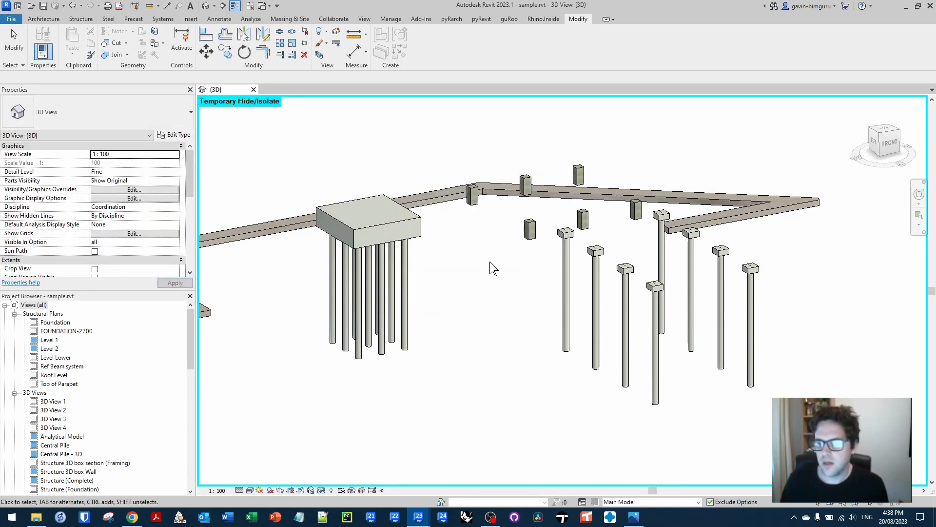
Place a spot coordinate at the end of the centre line on the third pile cap of the front row
scroll(609, 266, up, 5)
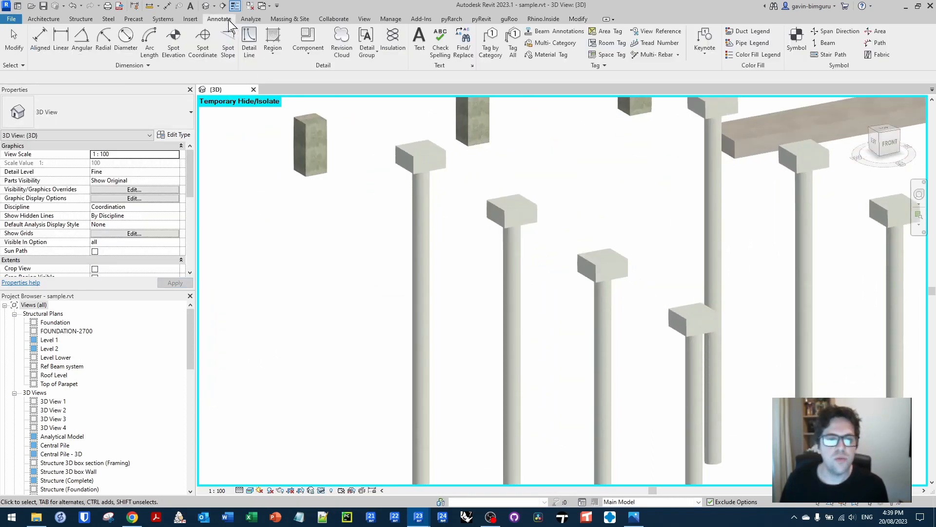
click(219, 18)
click(202, 49)
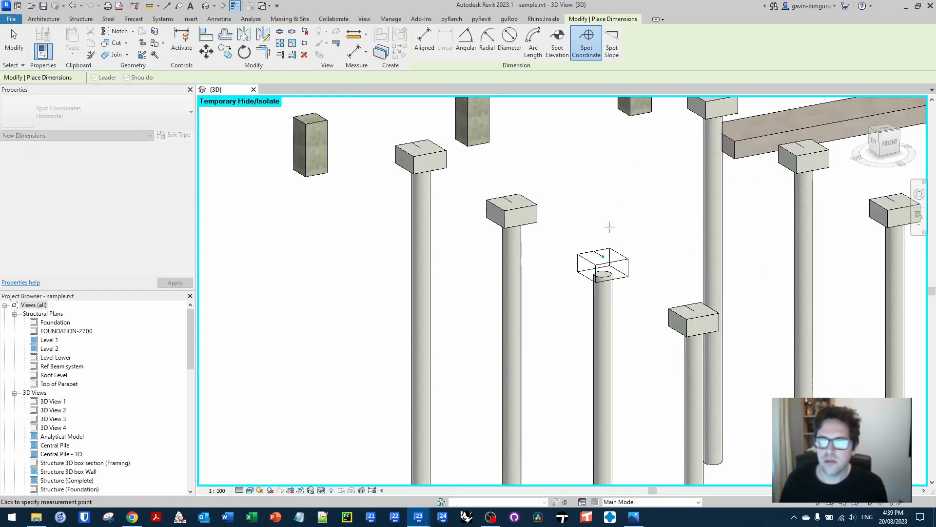
click(645, 220)
key(Escape)
Reset the temporary isolation and isolate the structural foundations together with the spot coordinates category
click(310, 490)
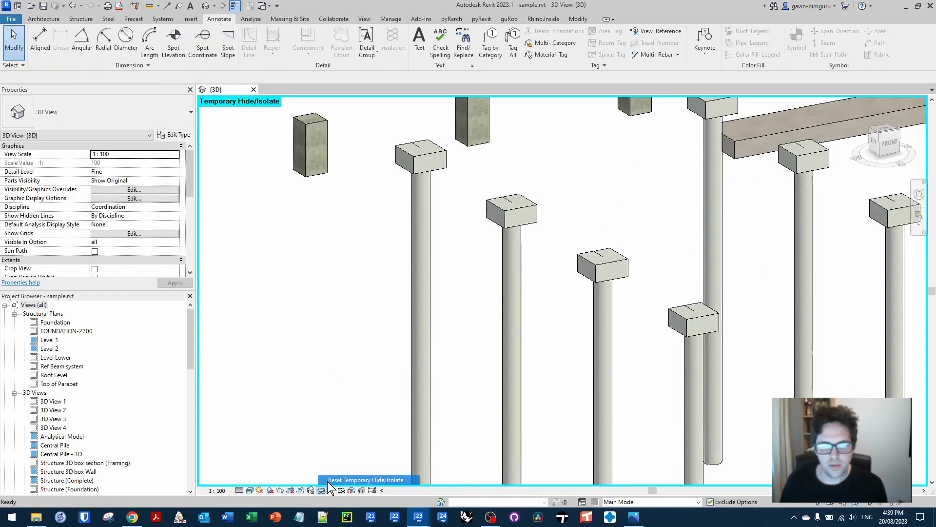
click(356, 478)
click(645, 225)
ctrl+click(610, 293)
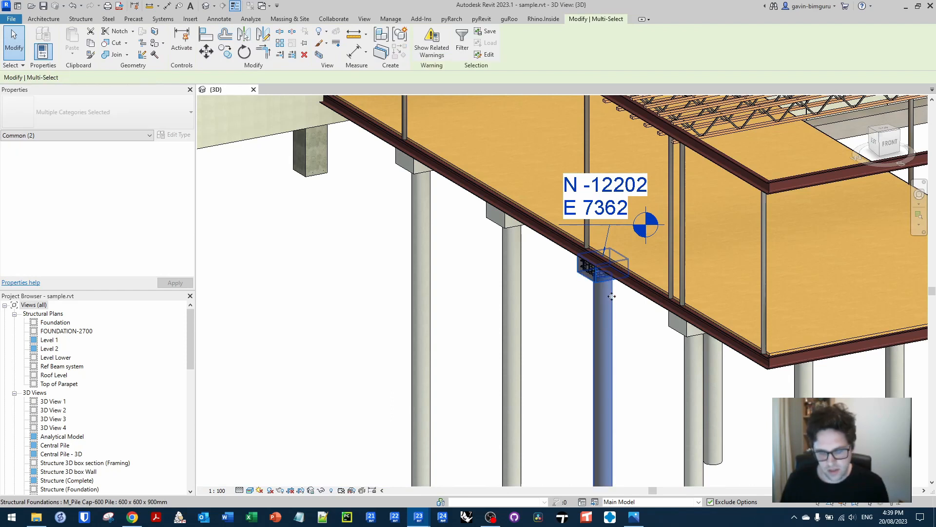
key(i)
key(c)
Place spot coordinates at the centres of the first and second pile caps in the front row
click(659, 273)
click(597, 212)
middle_drag(543, 199, 563, 272)
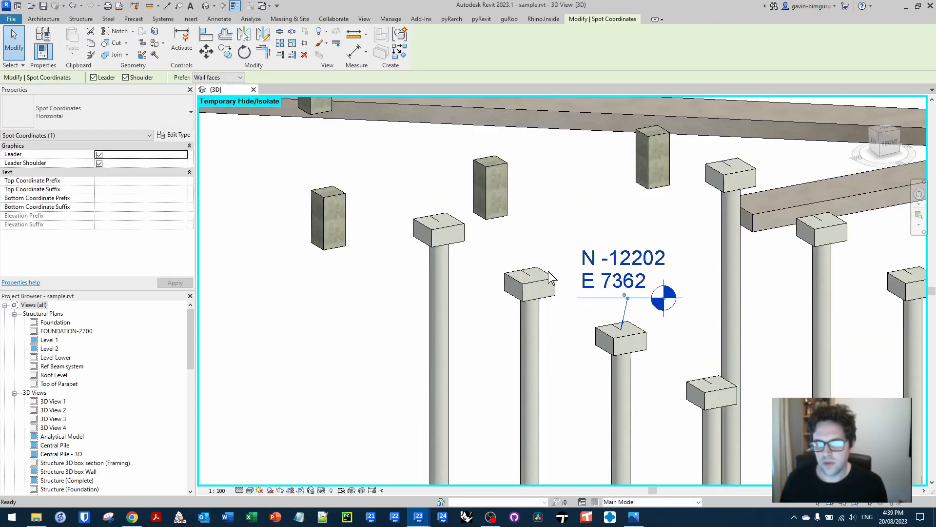
key(c)
key(s)
click(529, 275)
click(544, 236)
click(610, 235)
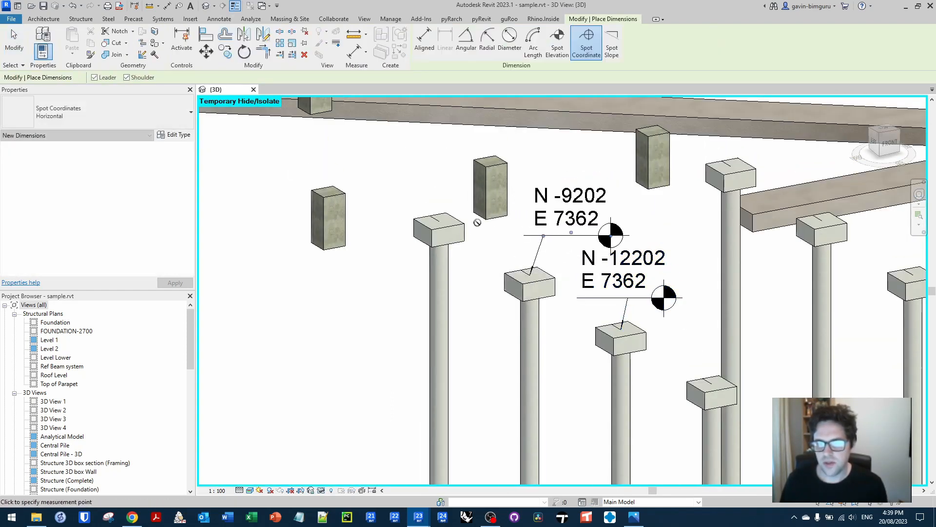
click(439, 220)
click(430, 181)
click(364, 180)
Place a spot coordinate at the centre of the fourth, nearest pile cap in the front row
middle_drag(631, 209, 397, 165)
scroll(506, 266, down, 3)
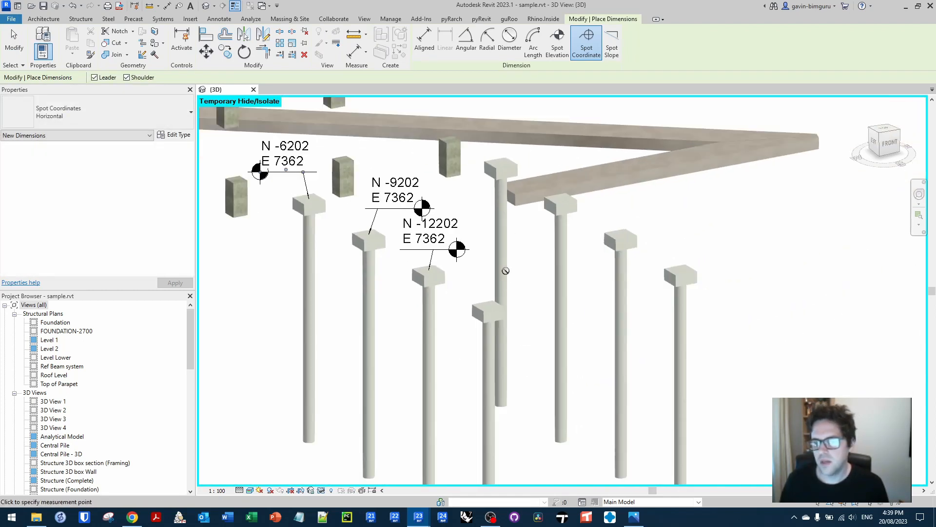
scroll(488, 303, up, 4)
click(488, 313)
click(488, 260)
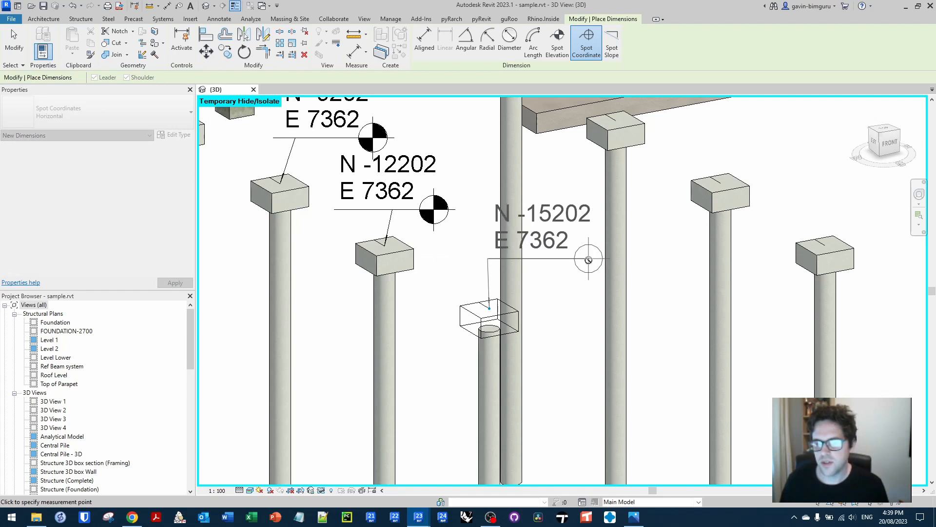
click(589, 259)
key(Escape)
key(Escape)
Reset the temporary isolation to bring back the whole structural model
scroll(589, 259, down, 2)
scroll(487, 288, down, 2)
scroll(361, 361, up, 1)
click(321, 490)
click(334, 482)
scroll(372, 349, down, 4)
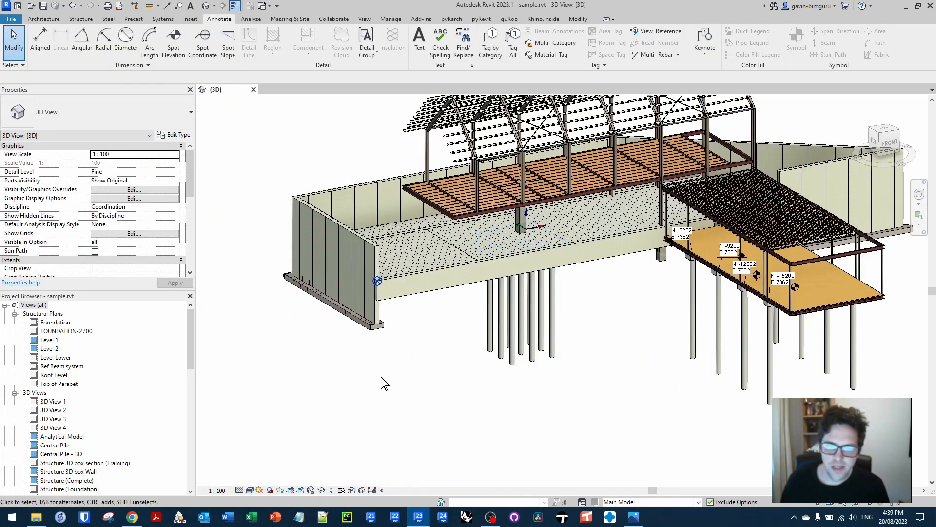
Select the project base point at the wall corner and check its shared coordinates
scroll(382, 371, up, 5)
click(379, 251)
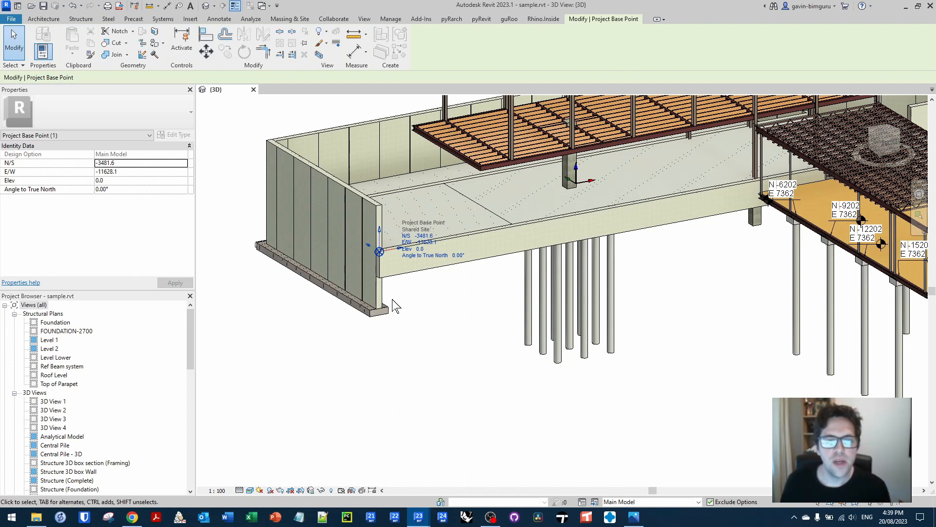
scroll(473, 249, down, 2)
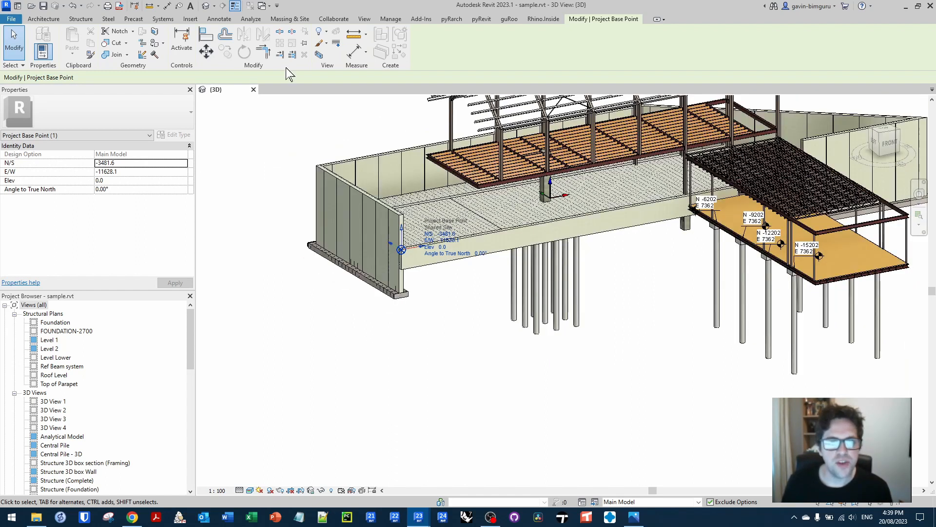
Use Specify Coordinates at Point on the wall corner where the project base point sits
click(393, 20)
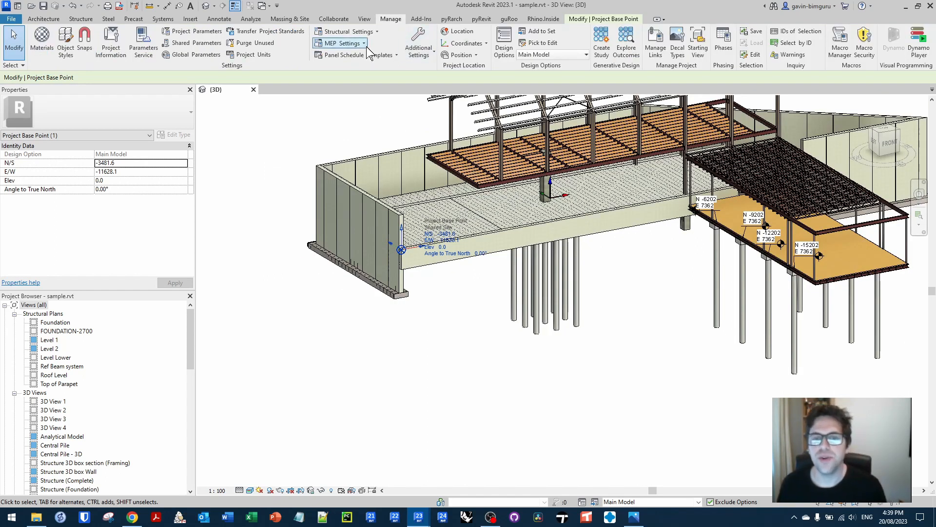
click(472, 45)
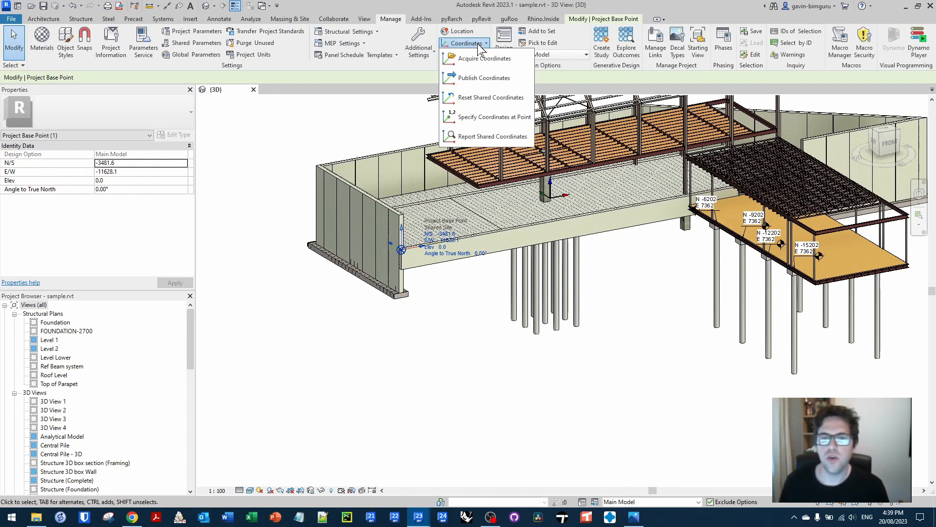
click(487, 117)
scroll(407, 239, up, 4)
scroll(408, 233, up, 3)
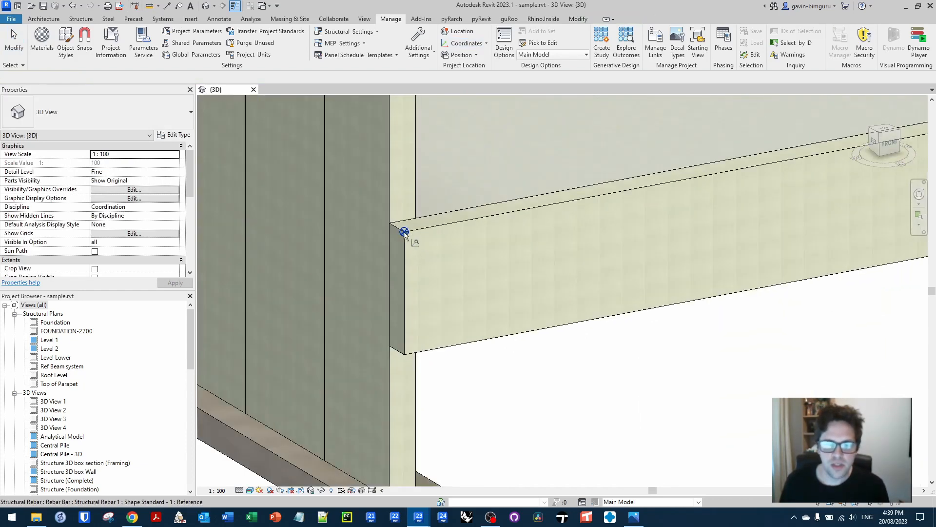
scroll(404, 233, up, 2)
scroll(404, 232, up, 2)
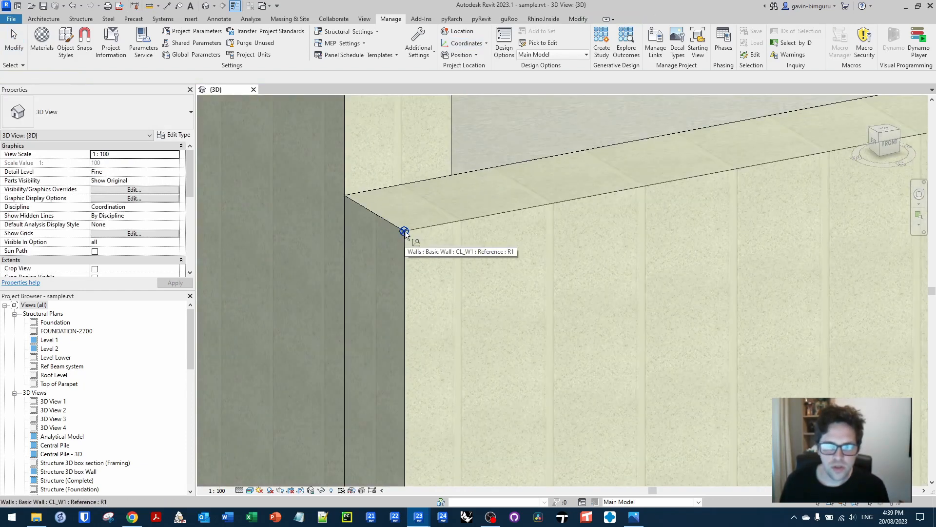
click(404, 233)
Set the point's shared coordinates to North/South -5000, East/West -10000 and Elevation 5000
double_click(492, 262)
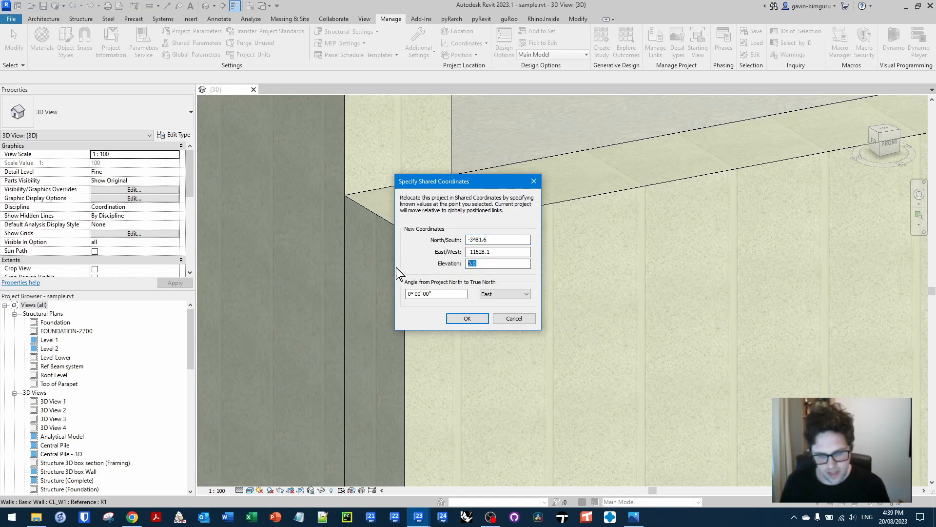
text(5000)
double_click(511, 240)
text(-5000)
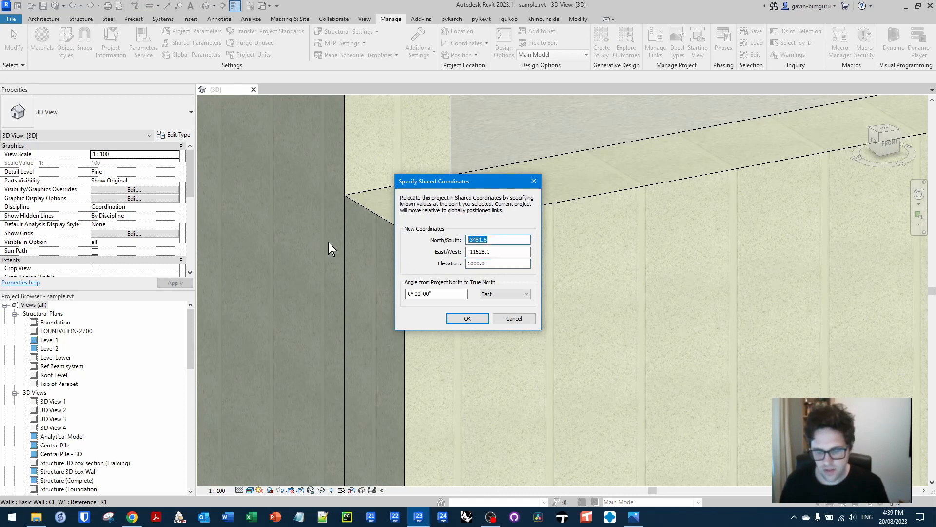
double_click(490, 251)
text(-)
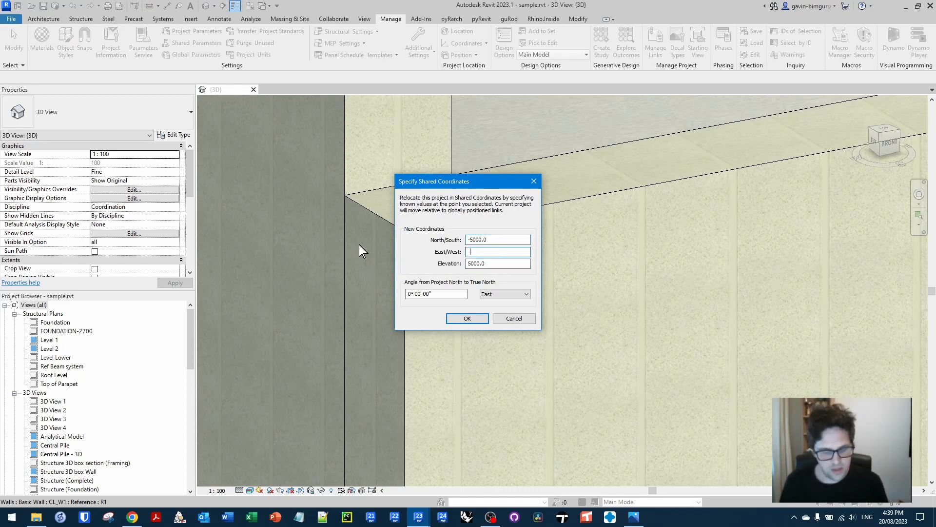
text(1000)
click(475, 320)
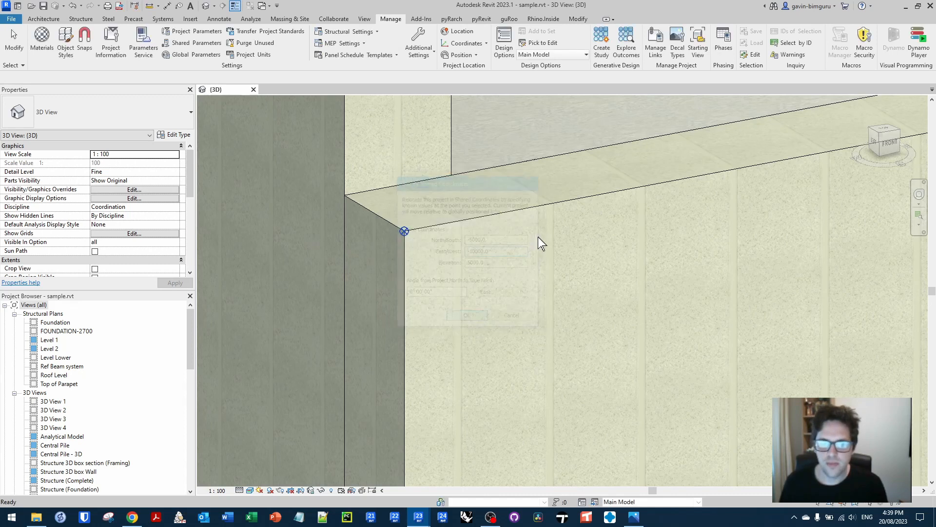
Set the survey point's N/S and E/W values to 0
scroll(507, 229, down, 3)
key(z)
key(f)
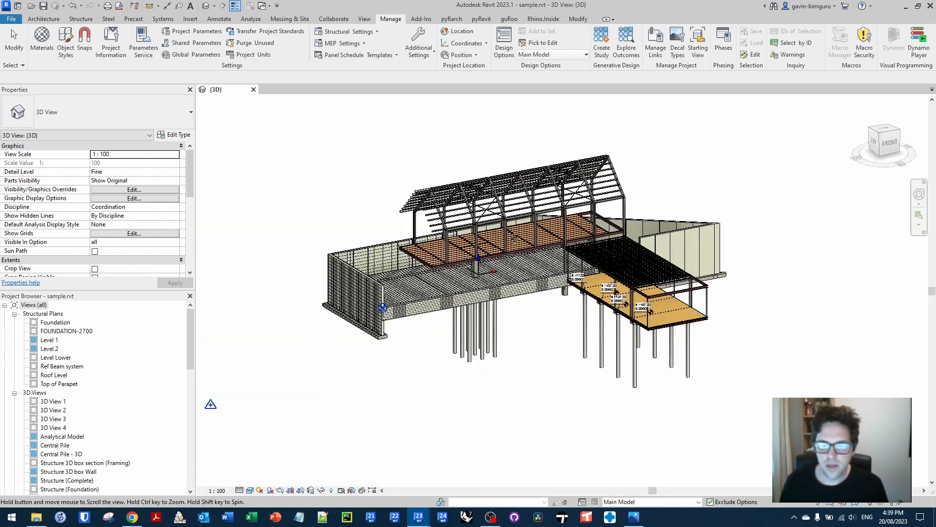
click(211, 403)
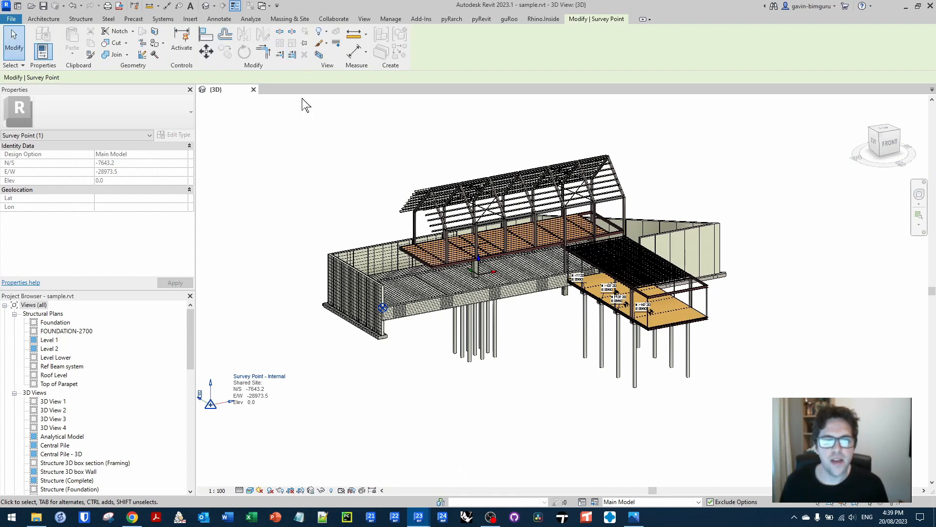
middle_drag(202, 397, 297, 370)
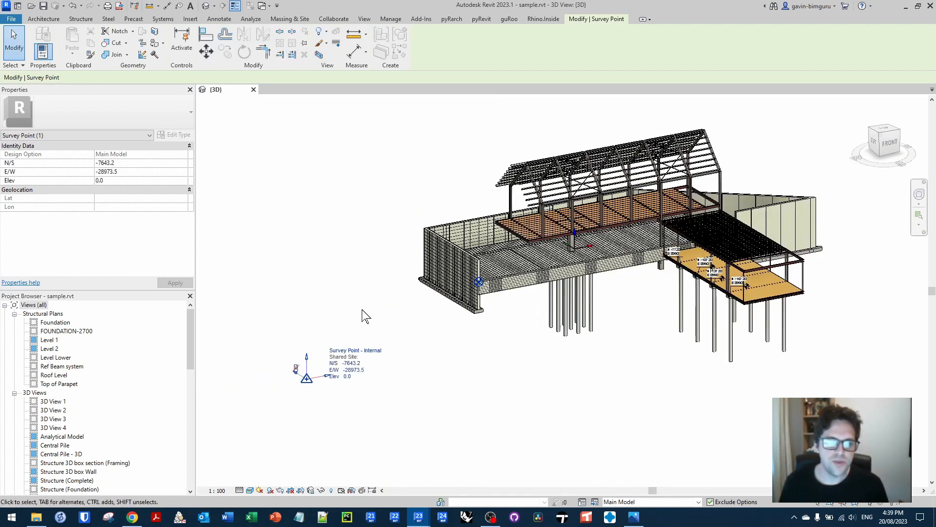
click(142, 162)
text(0)
key(Tab)
text(0)
scroll(602, 314, up, 4)
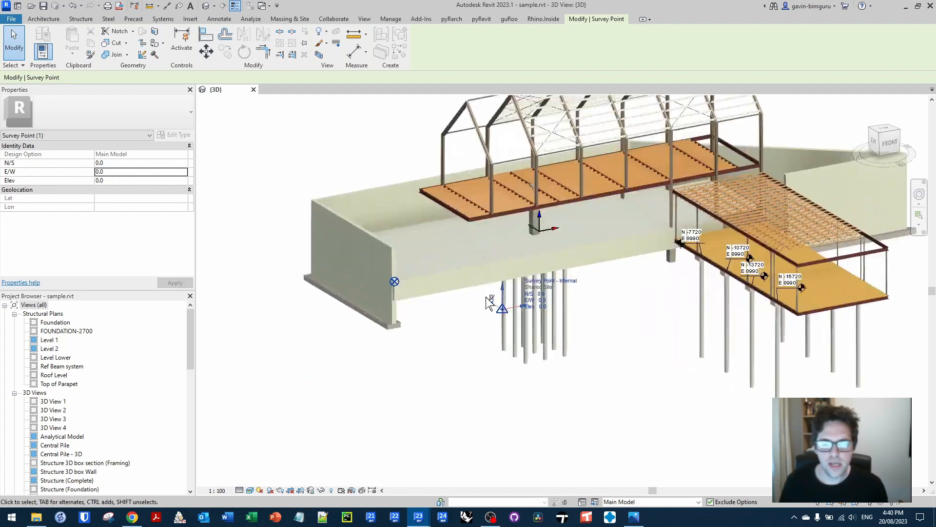
Switch to Dynamo from the Revit project and start a new graph
middle_drag(602, 314, 585, 341)
shift+middle_drag(585, 341, 577, 312)
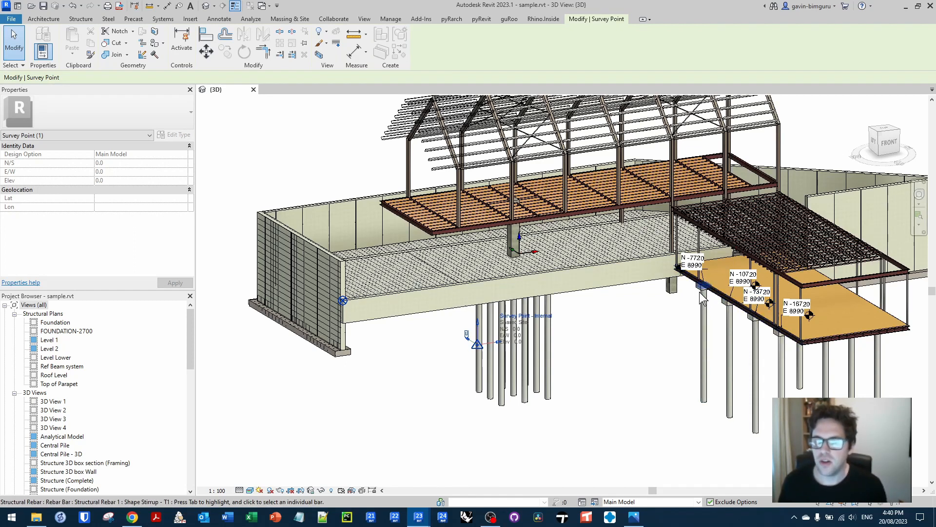
click(393, 19)
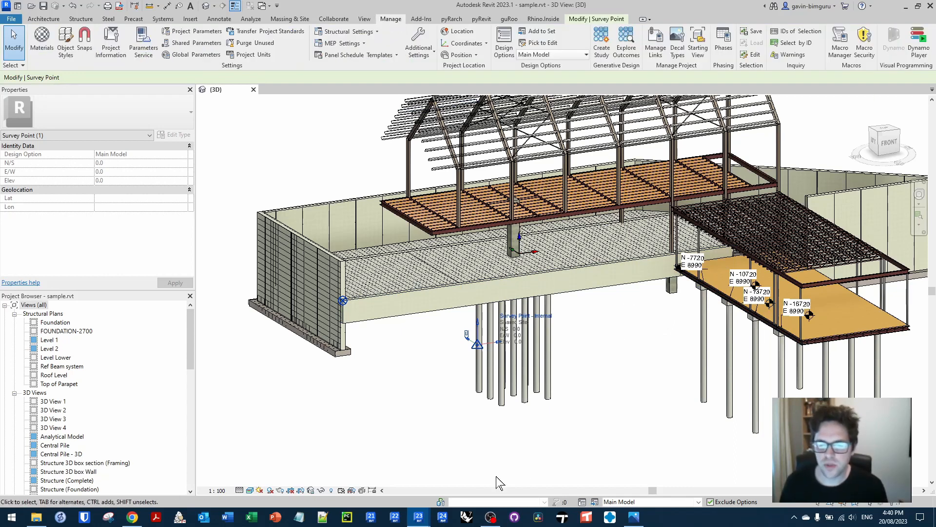
mouse_move(418, 516)
click(397, 482)
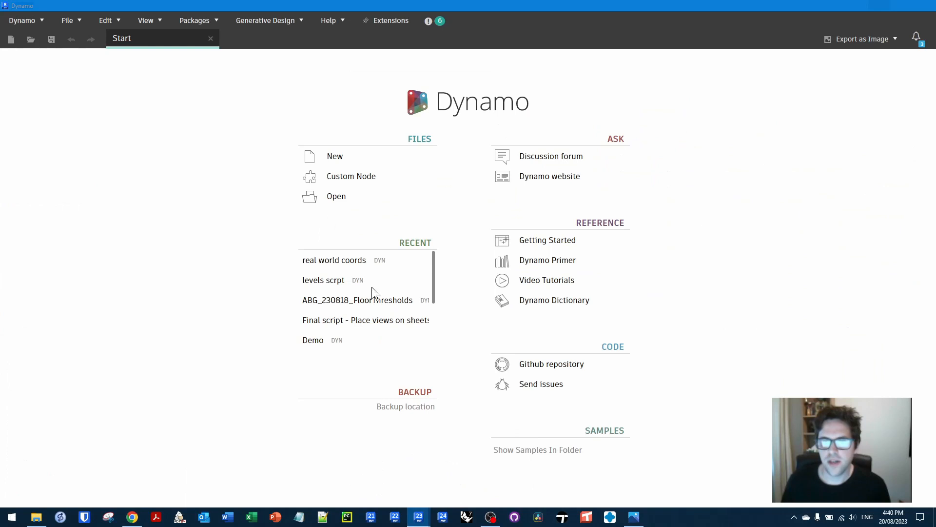
click(366, 159)
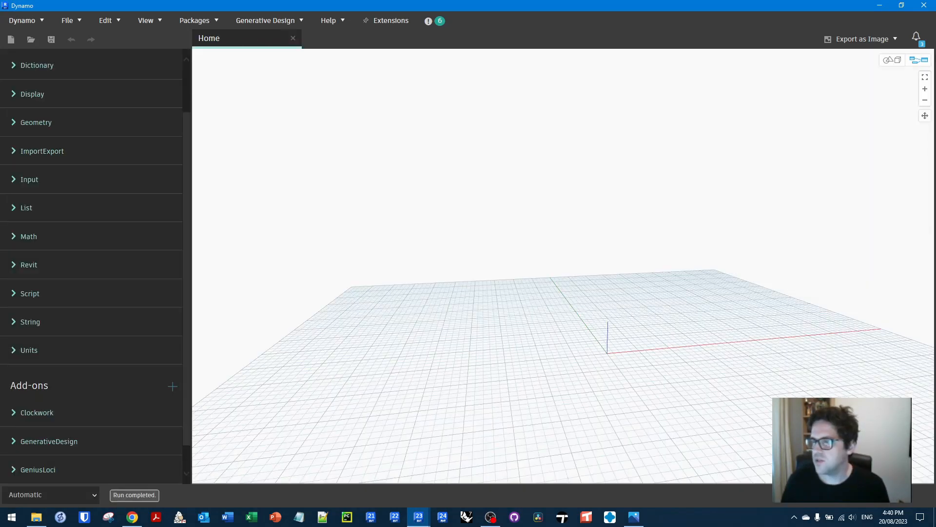
Add a Select Model Elements node to the empty graph
right_click(389, 155)
text(select model)
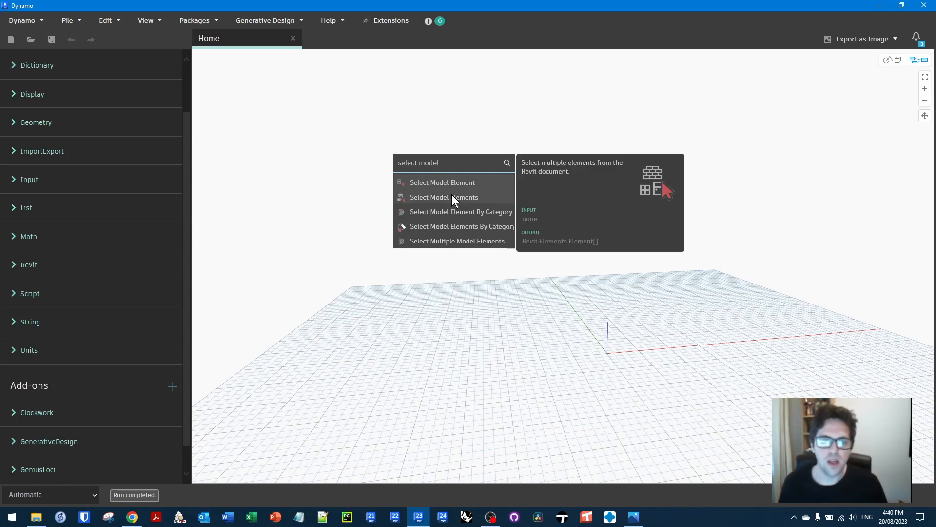
click(452, 197)
Isolate the structural foundations category in the Revit 3D view and select the eight pile caps for the Select Model Elements node
drag(479, 5, 268, 192)
middle_drag(831, 335, 839, 316)
scroll(839, 315, down, 2)
click(810, 323)
key(i)
key(c)
middle_drag(813, 267, 840, 309)
click(285, 429)
drag(870, 374, 763, 233)
double_click(549, 203)
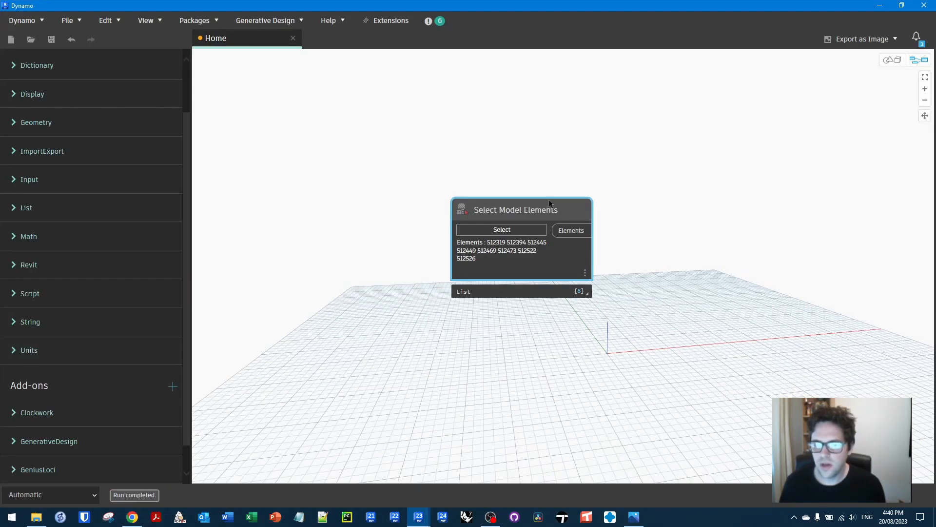
Add an Element.GetLocation node fed by the selected elements and look over the pile caps in the Revit 3D view
double_click(471, 179)
text(getloca)
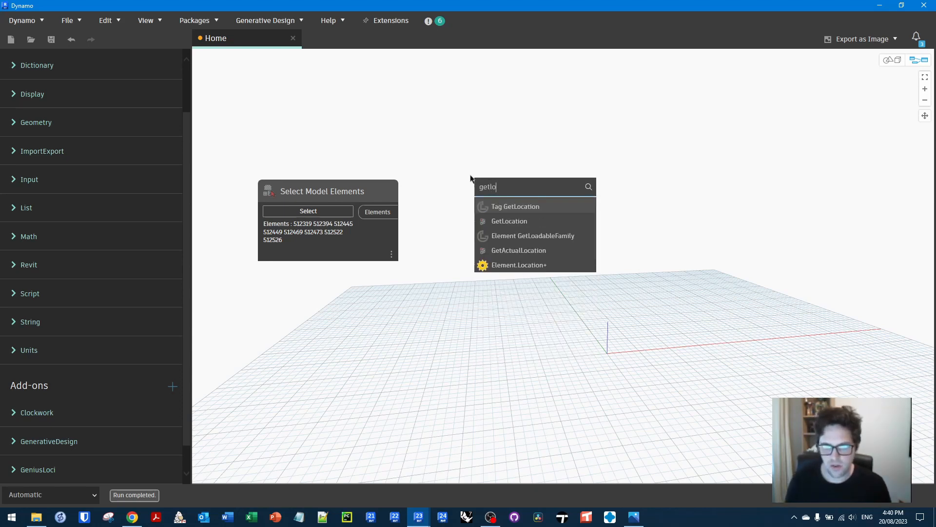
click(519, 222)
drag(385, 211, 522, 257)
drag(370, 5, 320, 314)
scroll(820, 242, up, 4)
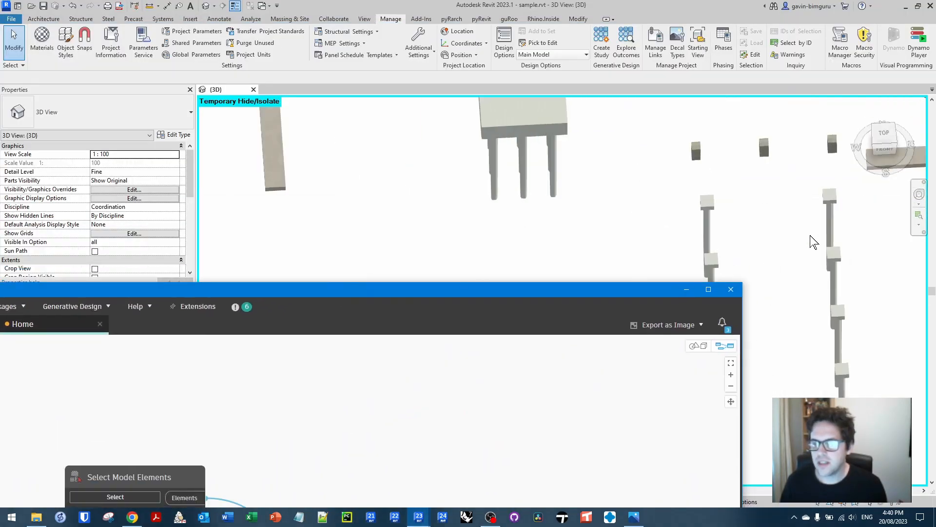
scroll(786, 249, down, 2)
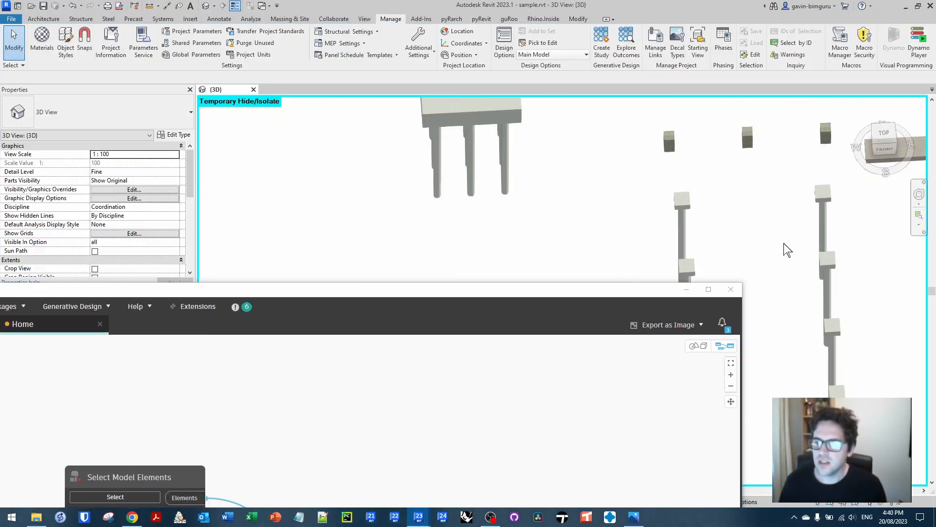
double_click(535, 292)
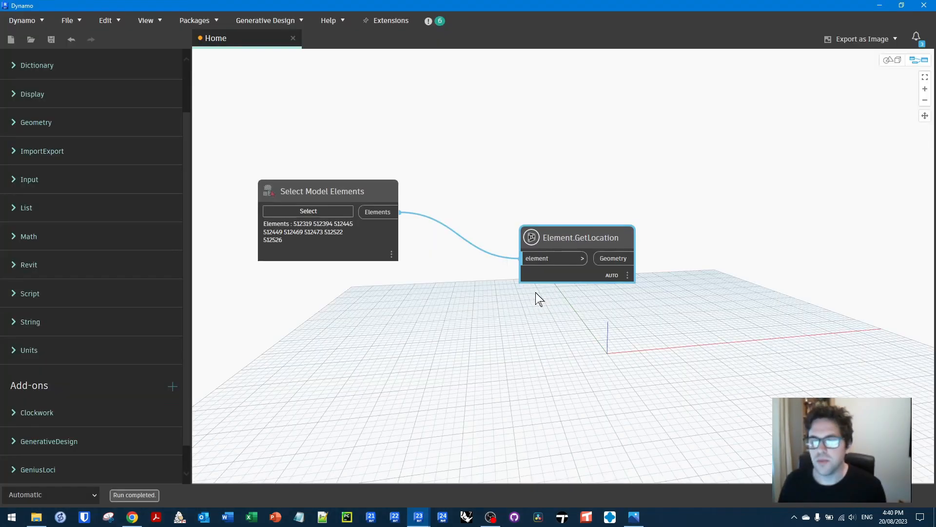
Replace the Element.GetLocation node with an Element.BoundingBox node fed by the selected model elements
right_click(560, 177)
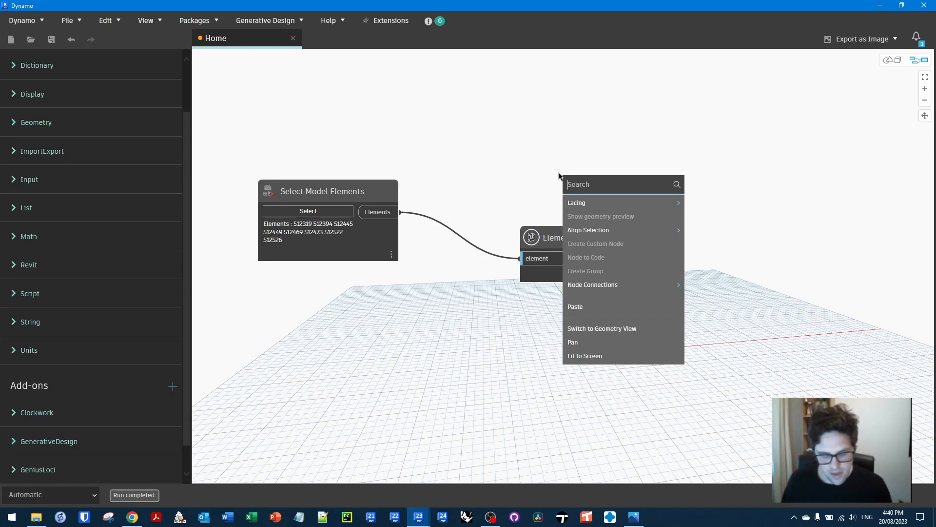
text(bound)
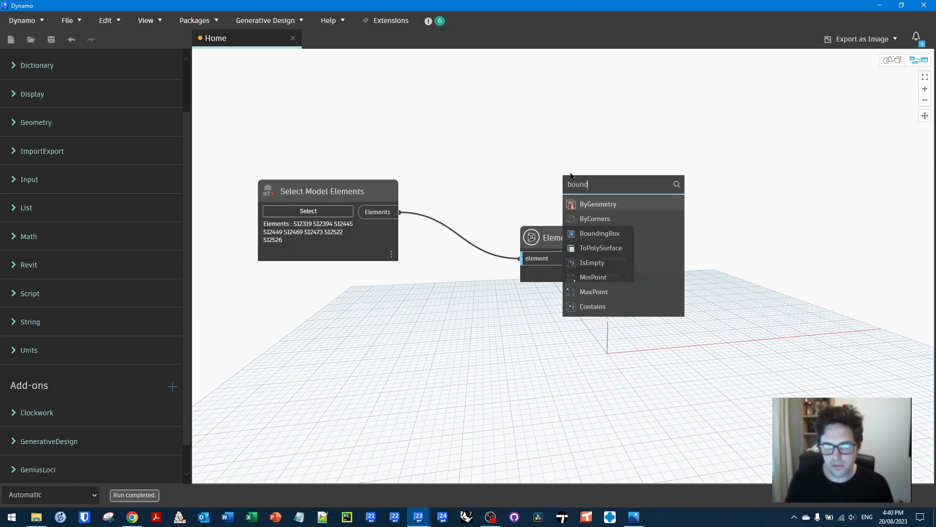
text(ing box)
scroll(624, 235, down, 2)
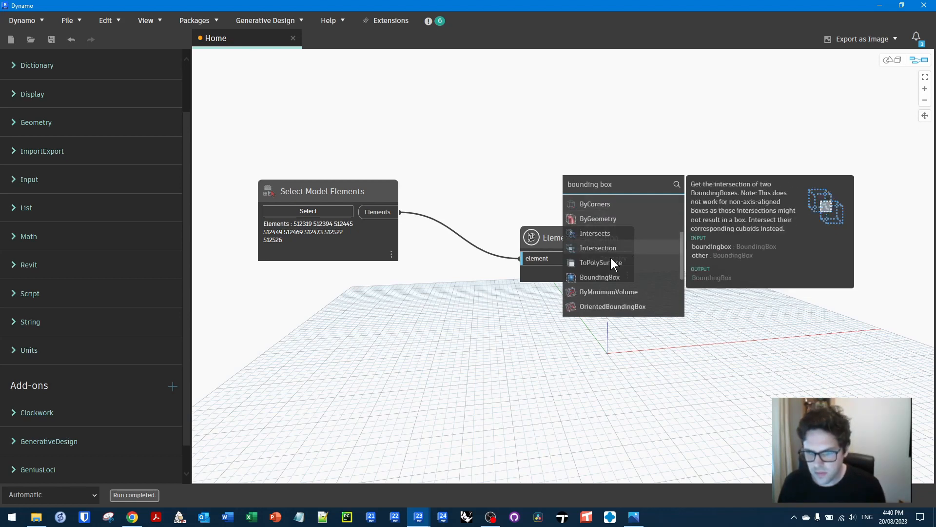
click(600, 276)
click(541, 238)
key(Delete)
click(400, 213)
click(656, 310)
drag(683, 289, 588, 276)
Add BoundingBox.MinPoint and BoundingBox.MaxPoint nodes and feed both from the Element.BoundingBox output
right_click(641, 233)
text(m)
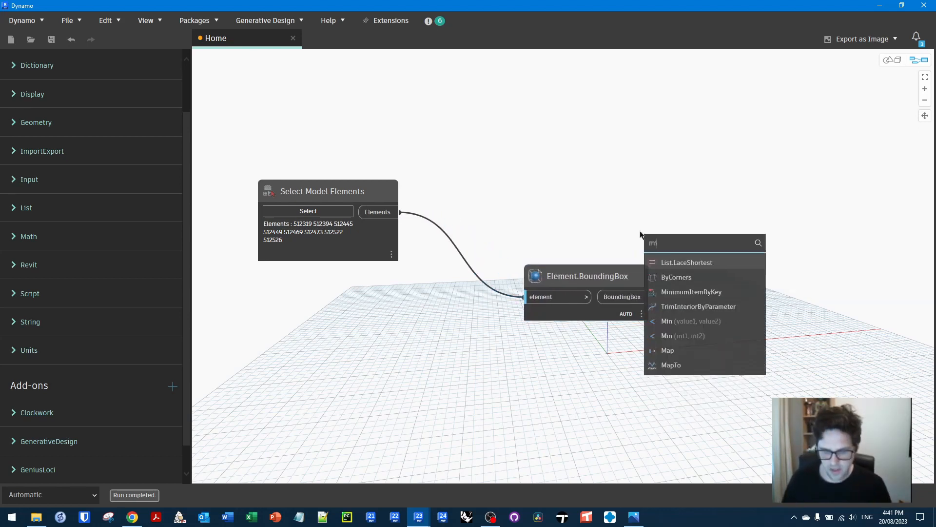
text(in)
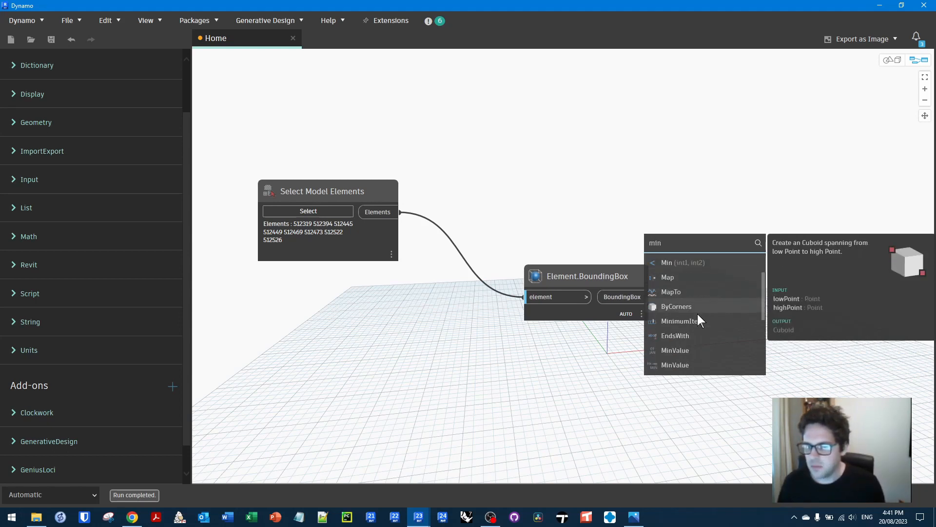
scroll(697, 328, down, 2)
click(691, 347)
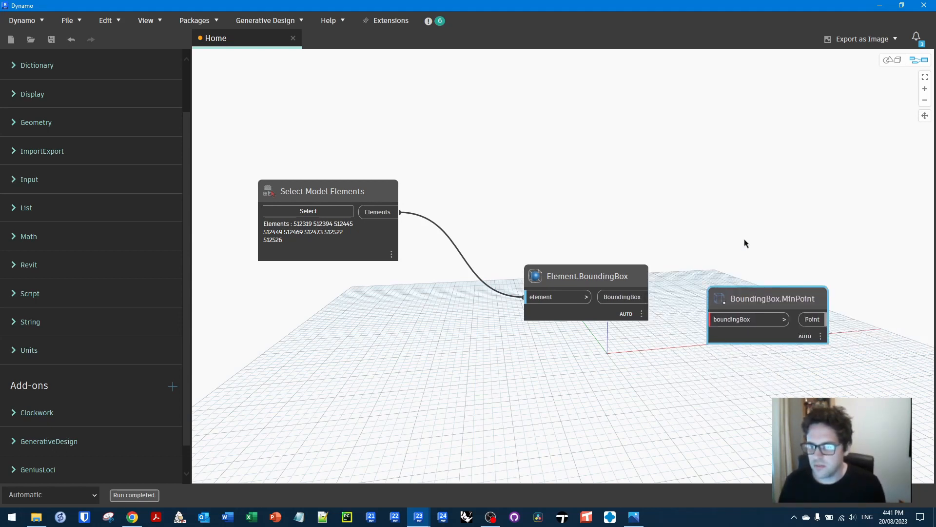
right_click(670, 184)
text(ma)
text(x)
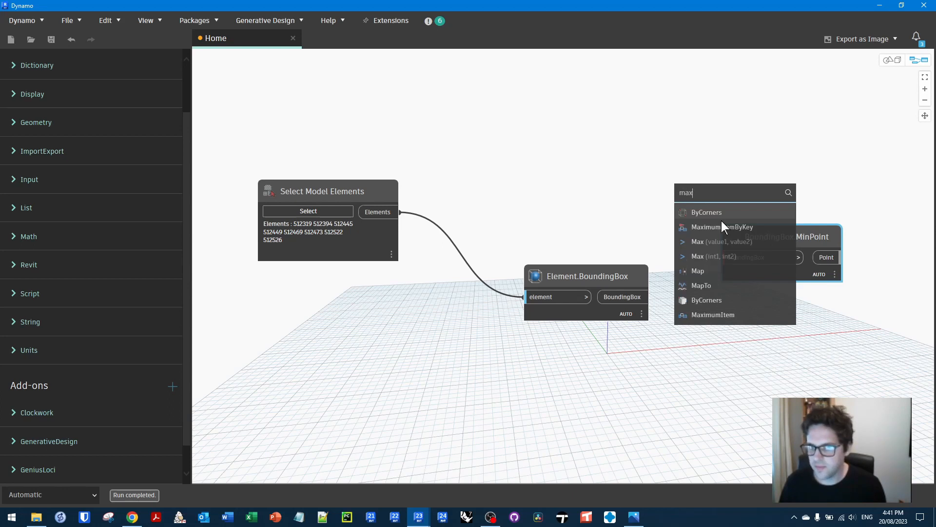
click(710, 270)
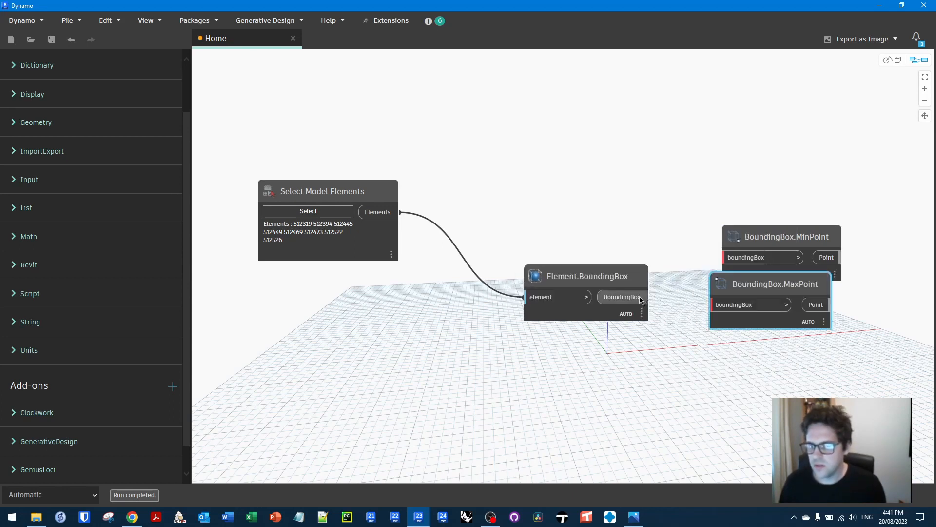
Check the minimum and maximum points on the pile caps in the Revit 3D view and space out the two point nodes
drag(607, 5, 370, 292)
shift+middle_drag(745, 205, 802, 191)
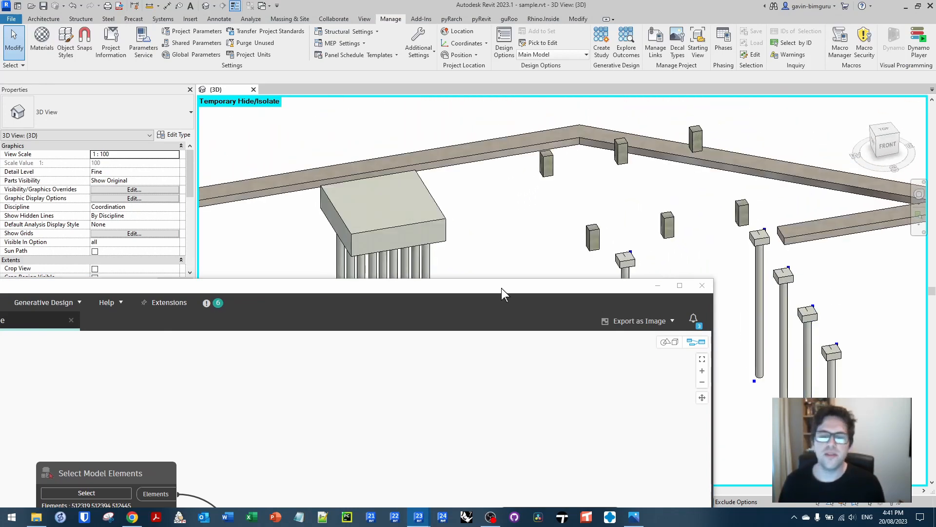
click(680, 286)
drag(700, 293, 695, 337)
drag(766, 221, 739, 238)
scroll(762, 224, up, 2)
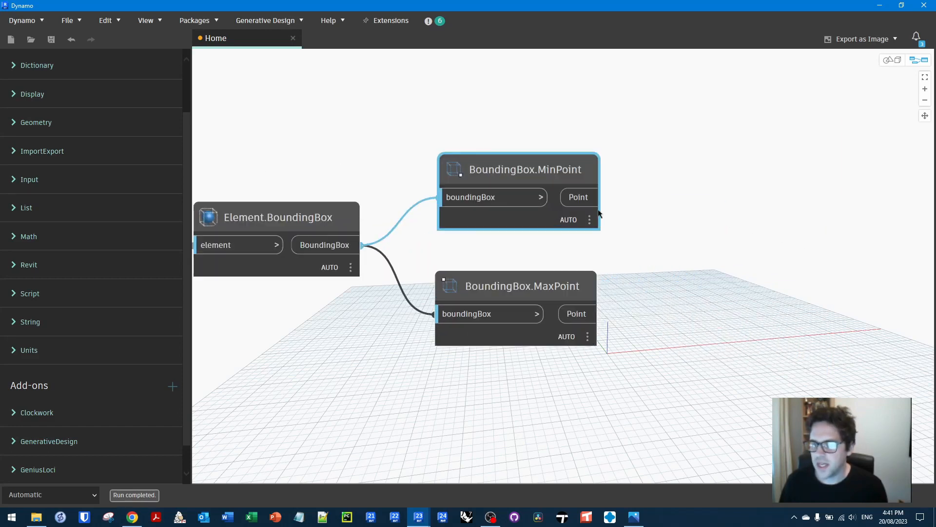
Add a Code Block containing the X midpoint formula min.X + (max.X - min.X)/2;
double_click(721, 235)
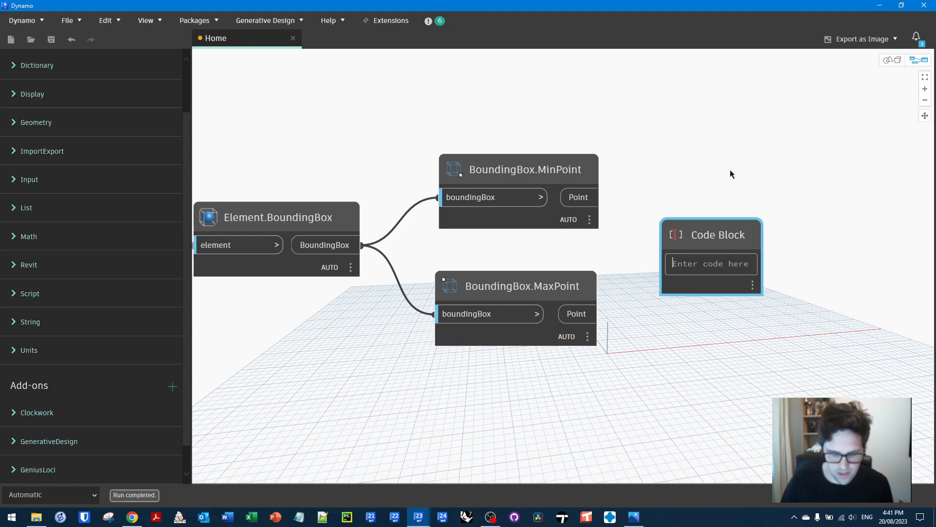
text(StructuralFraming.X)
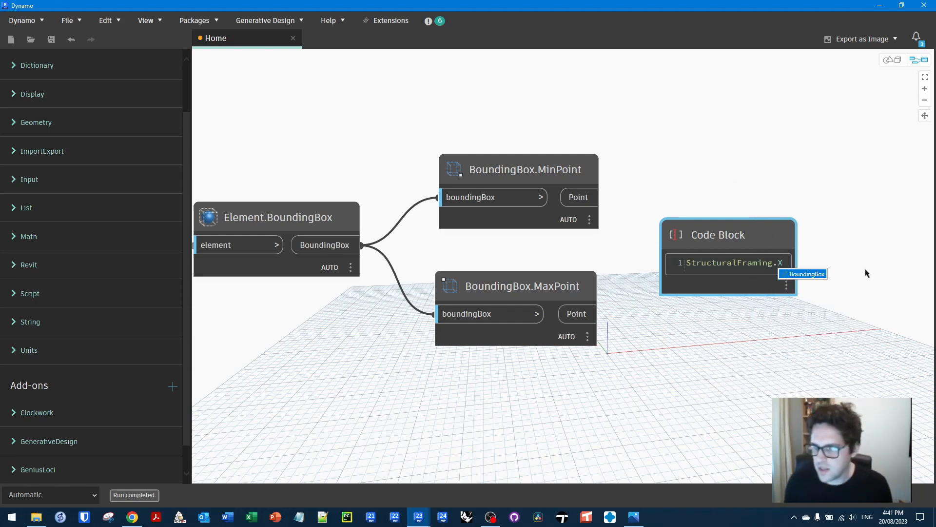
drag(773, 263, 769, 263)
drag(642, 254, 630, 255)
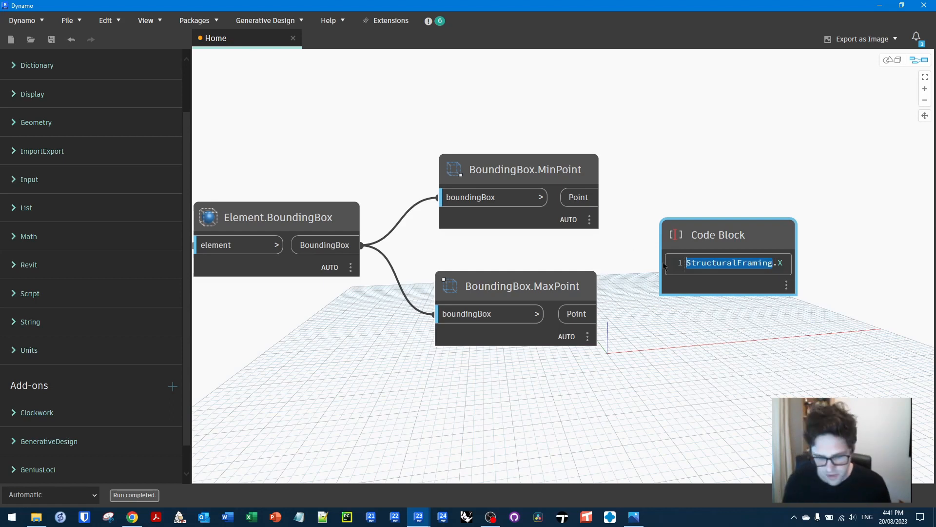
text(min.X )
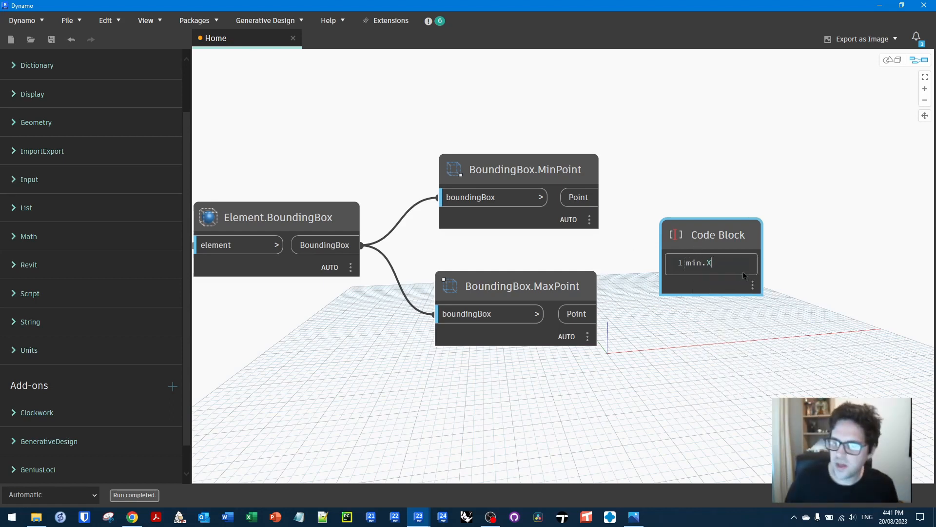
text(+)
drag(712, 264, 657, 266)
click(735, 263)
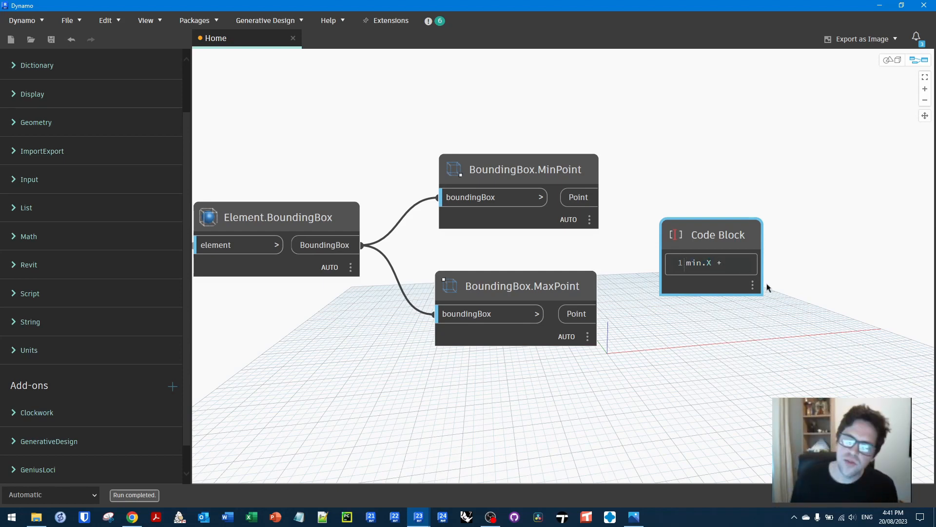
text(()
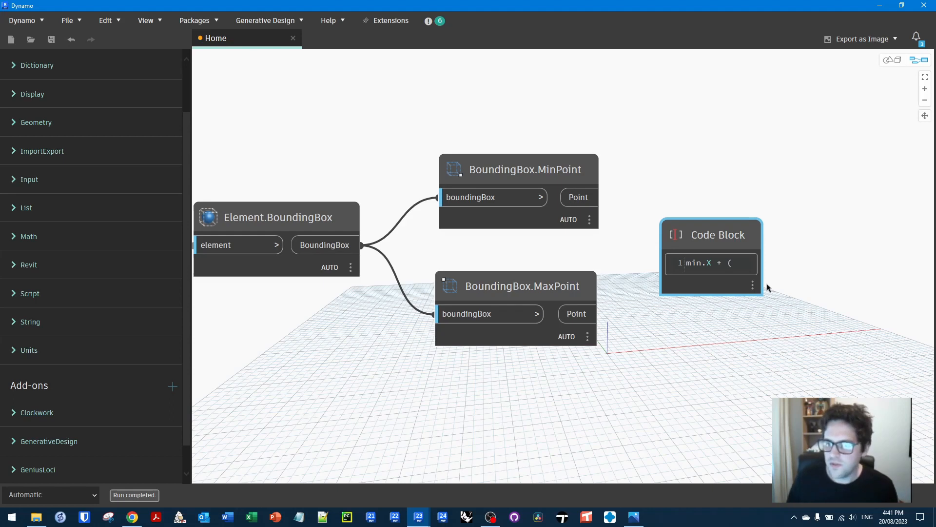
text(max.X - min.X)/2;)
click(786, 319)
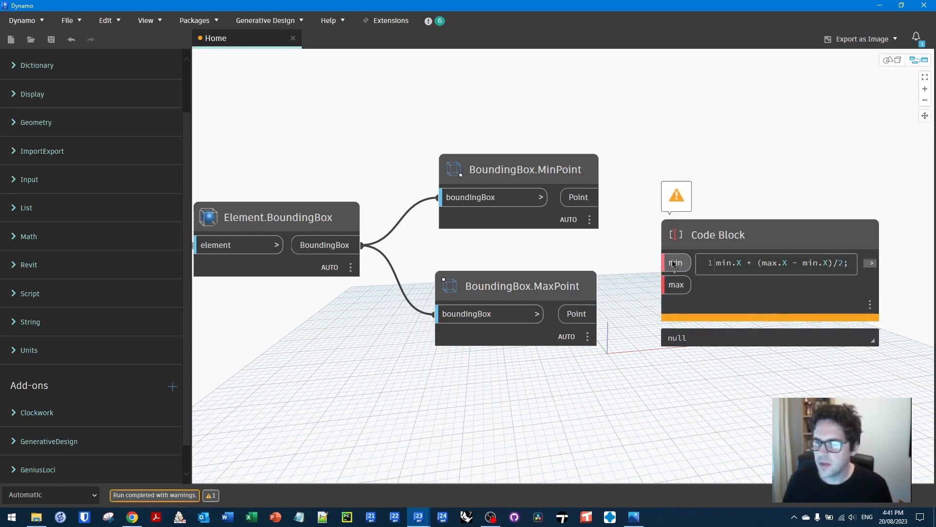
Connect the MinPoint output to the Code Block's min input and the MaxPoint output to its max input
drag(673, 263, 600, 197)
drag(598, 313, 672, 285)
drag(699, 236, 703, 209)
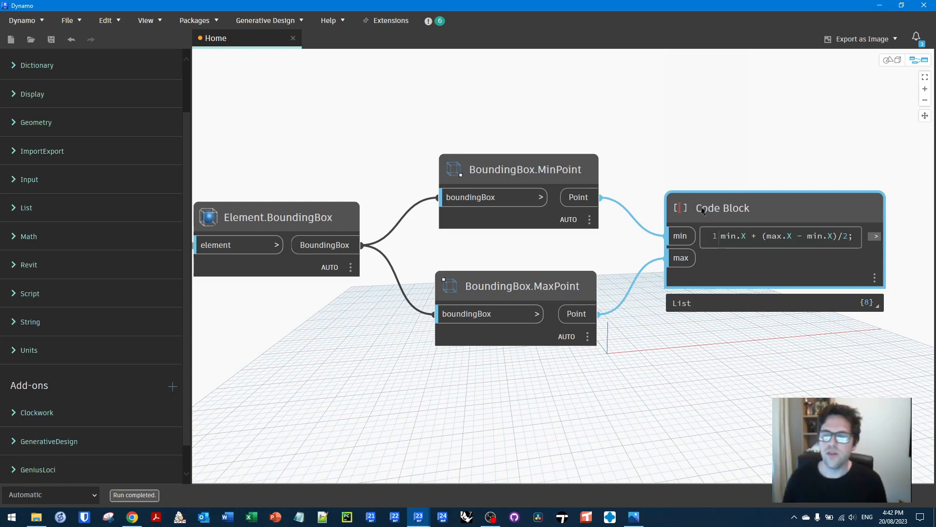
Duplicate the formula as a second line of the Code Block and change it to min.Y + (max.Y - min.Y)/2;
mouse_move(856, 238)
mouse_down()
mouse_move(805, 239)
mouse_move(870, 238)
mouse_up()
key(ctrl+a)
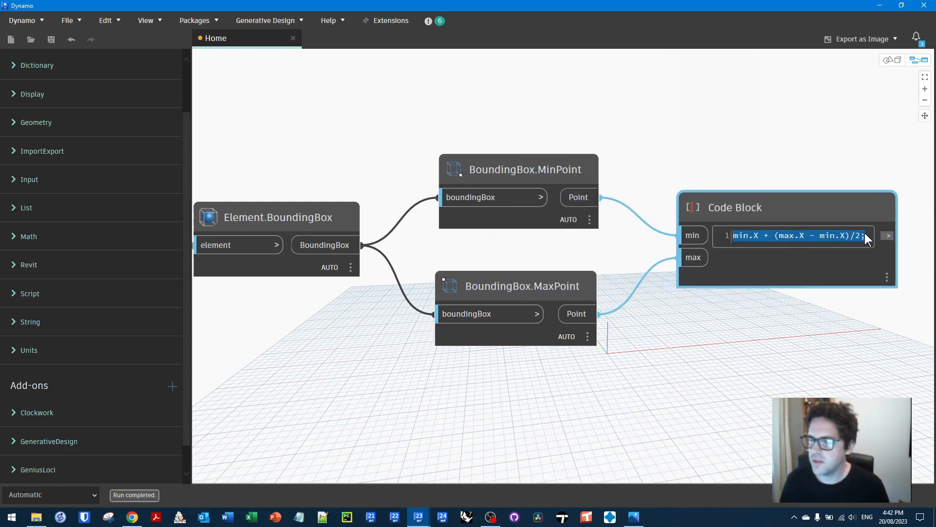
key(ctrl+c)
key(Right)
key(Return)
key(ctrl+v)
key(Home)
key(ctrl+Right)
key(ctrl+Right)
key(shift+Left)
key(shift+Left)
text(.Y)
double_click(802, 245)
text(Y)
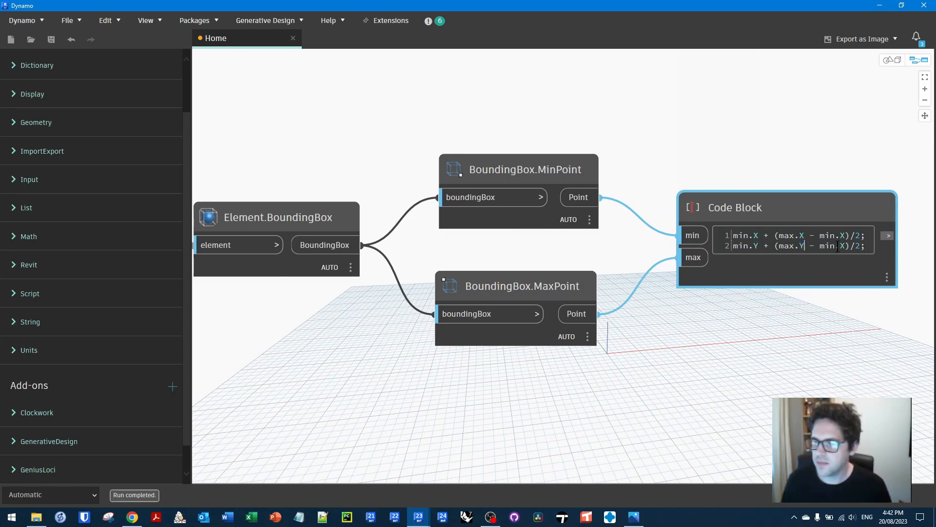
double_click(842, 246)
text(Y)
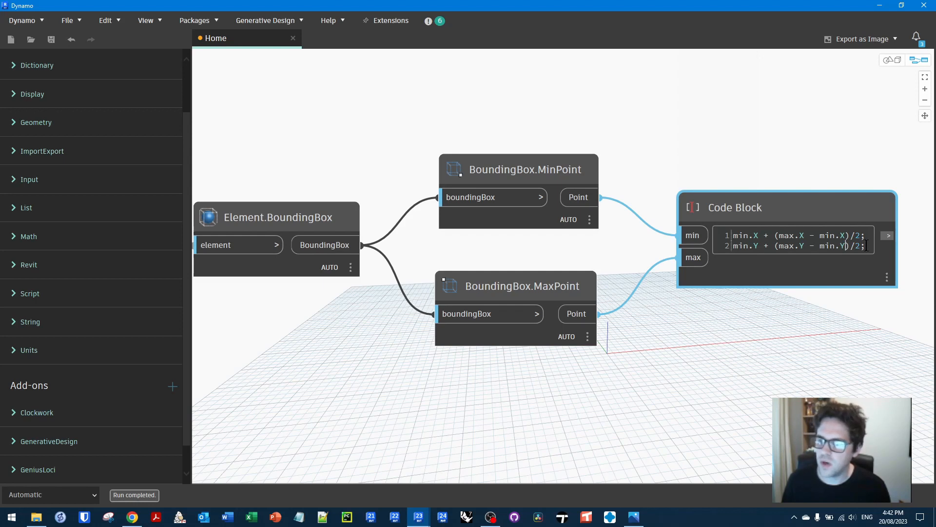
Add max.Z; as the Code Block's third line and shift the node slightly
key(Return)
text(max.)
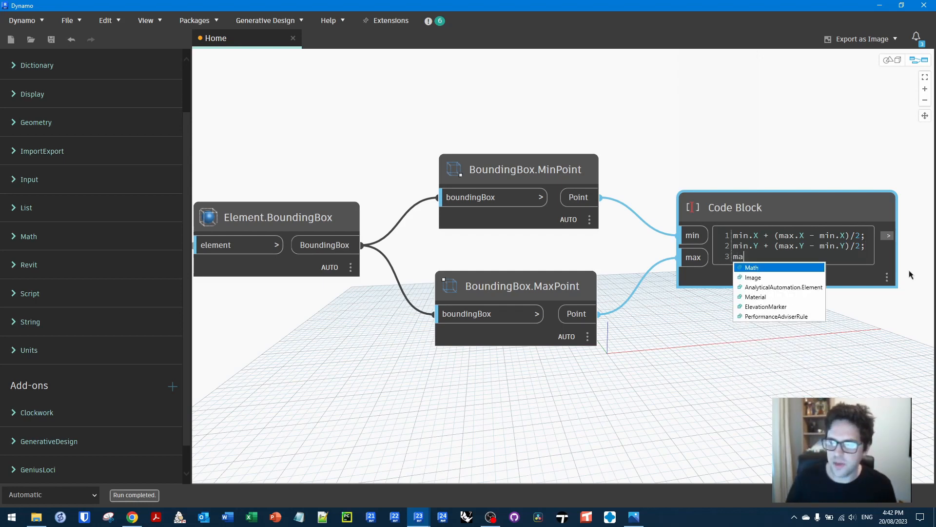
text(Z;)
click(790, 323)
middle_drag(790, 324, 637, 278)
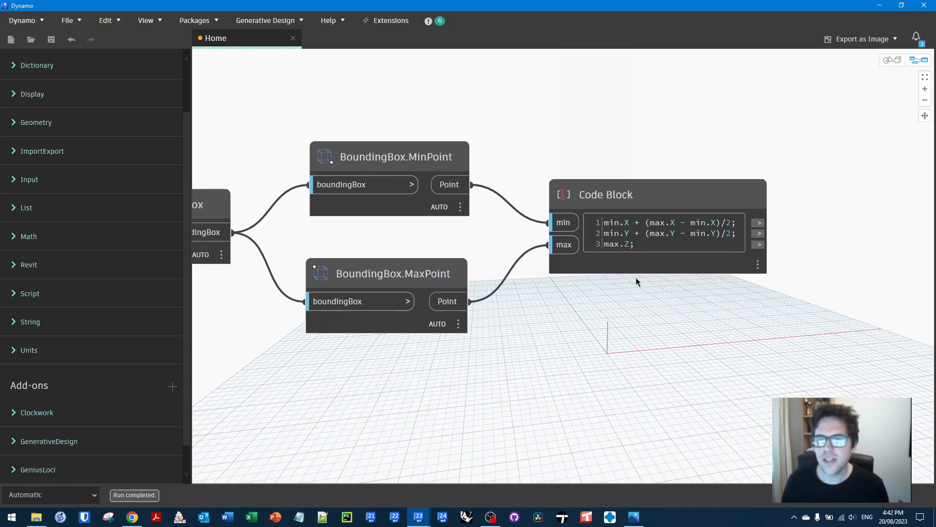
mouse_move(452, 277)
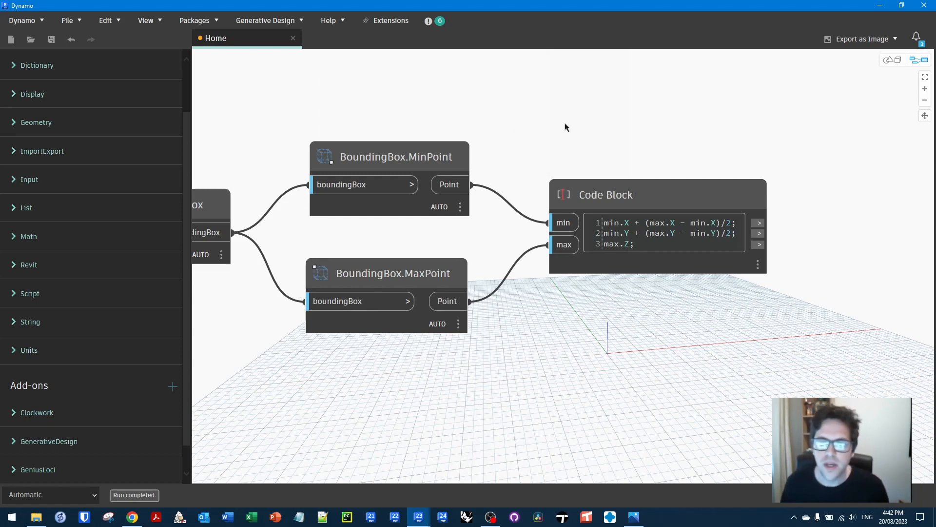
drag(610, 194, 603, 190)
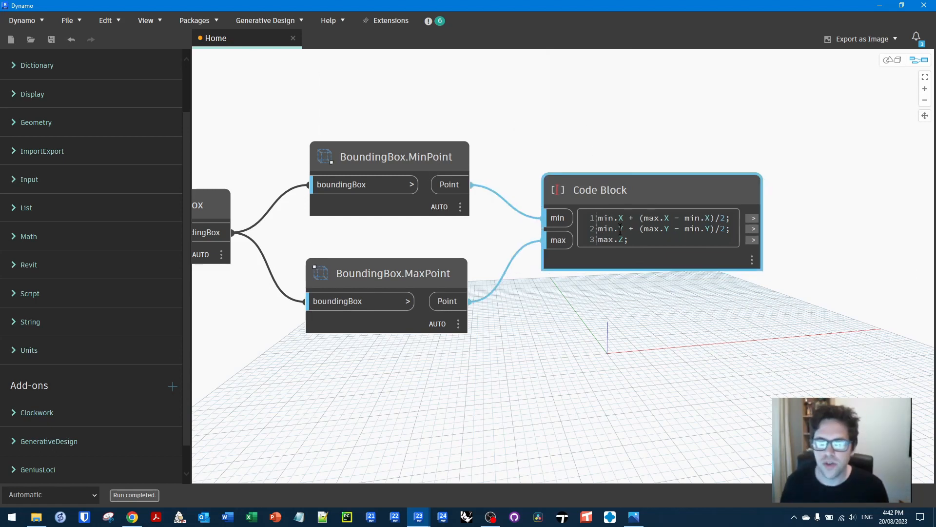
click(614, 239)
text(X)
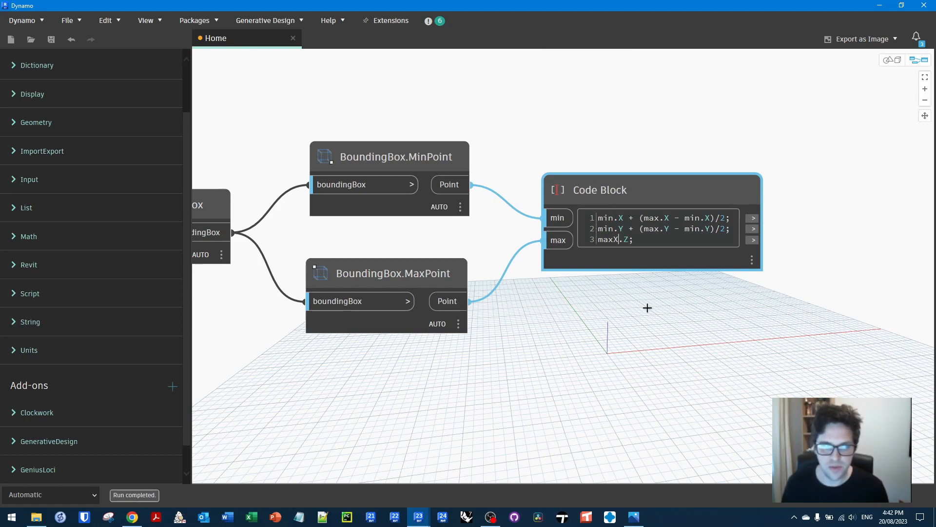
click(552, 276)
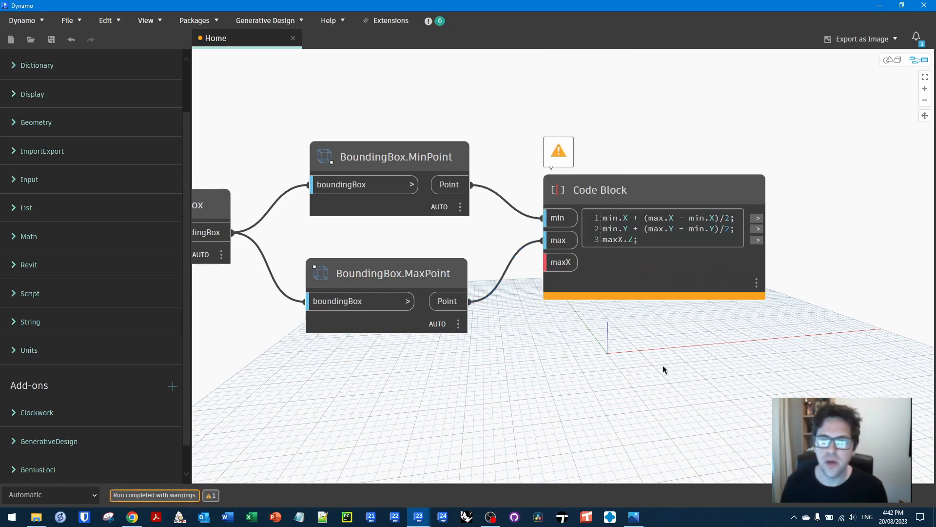
key(ctrl+z)
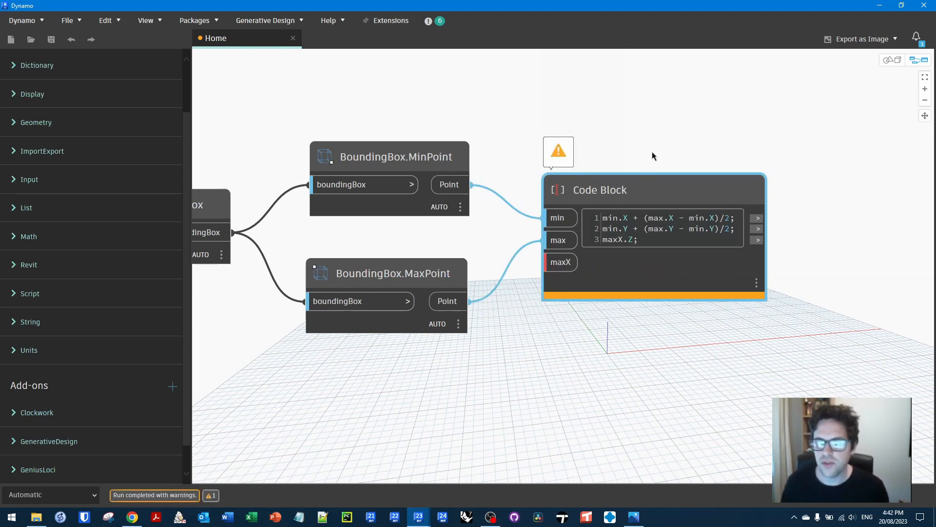
Nudge the Code Block slightly and add a Point.ByCoordinates (x, y, z) node beside it
drag(648, 180, 643, 182)
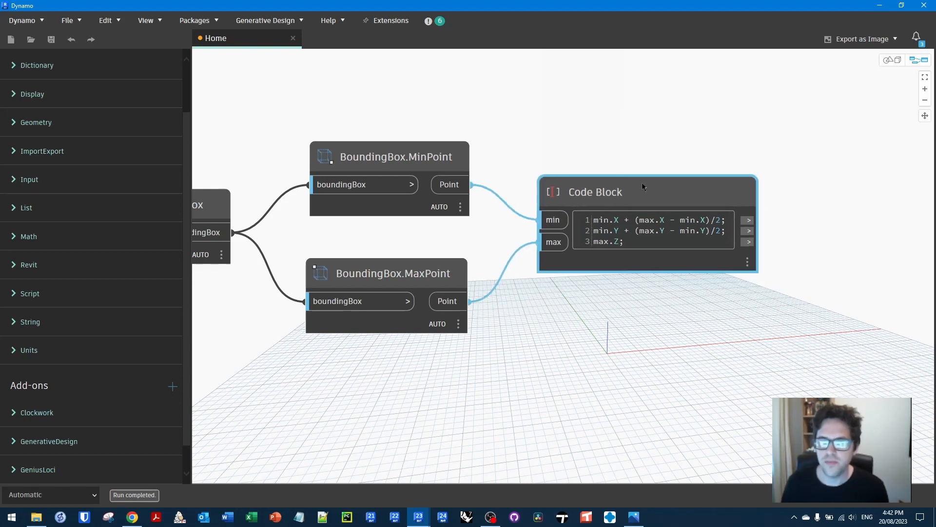
right_click(808, 224)
text(XY)
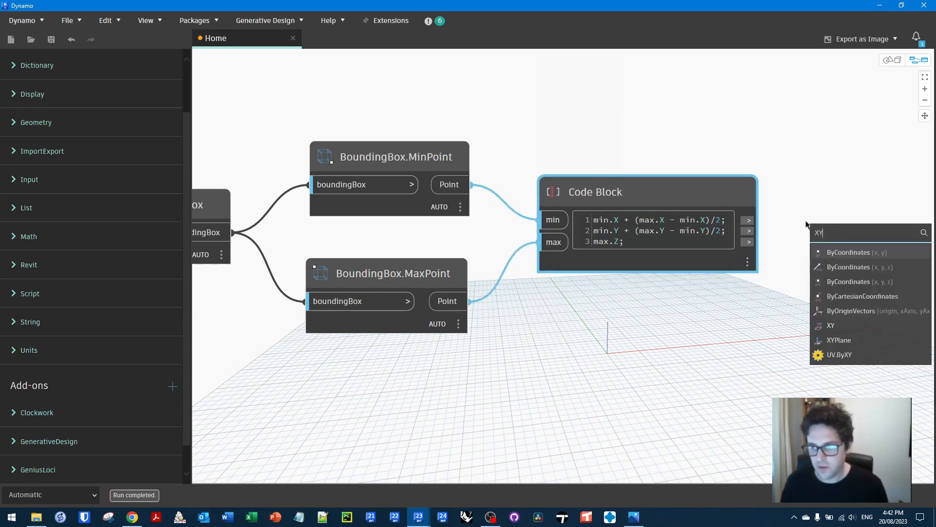
text(Z)
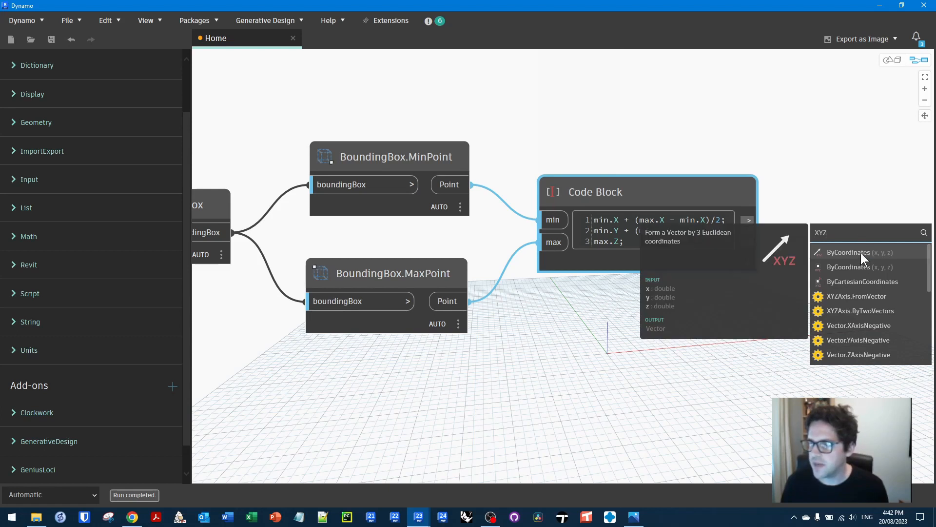
click(865, 267)
Connect the Code Block's three outputs in order to the x, y and z inputs of Point.ByCoordinates
click(749, 219)
click(822, 229)
click(749, 230)
click(815, 249)
click(749, 242)
click(815, 271)
Turn off the geometry preview of the BoundingBox.MinPoint and BoundingBox.MaxPoint nodes
right_click(393, 154)
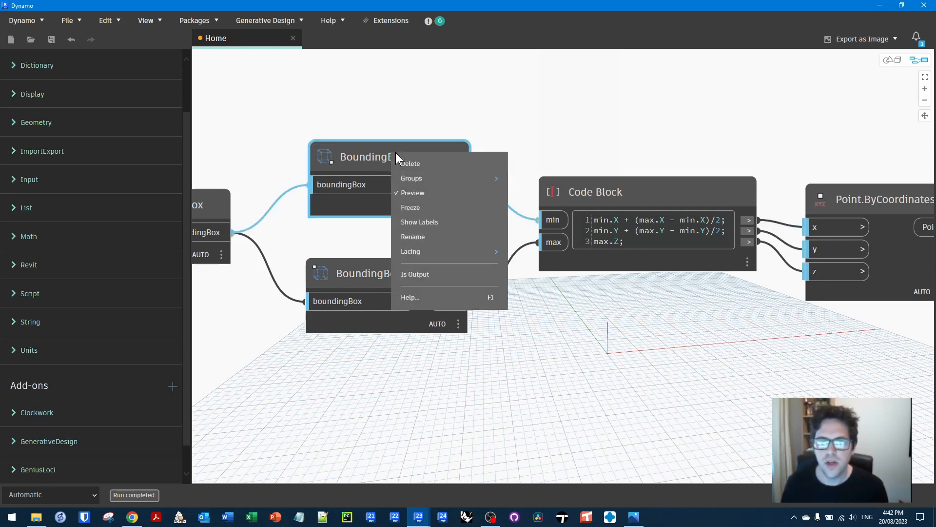
click(412, 193)
right_click(389, 274)
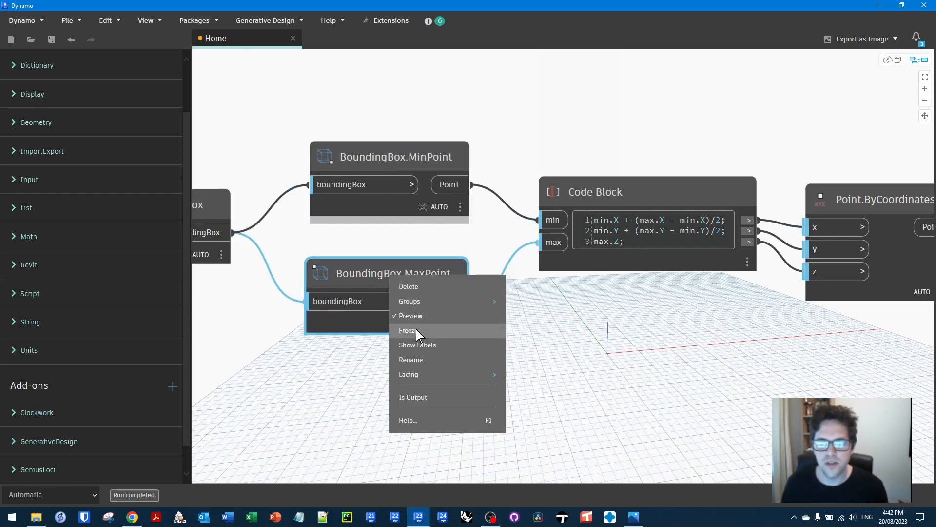
click(429, 316)
Uncover Revit's 3D view and check where the generated points sit on the pile caps, returning to the full Dynamo graph
drag(476, 5, 407, 414)
scroll(723, 334, up, 4)
drag(664, 409, 668, 108)
scroll(629, 234, down, 4)
click(707, 306)
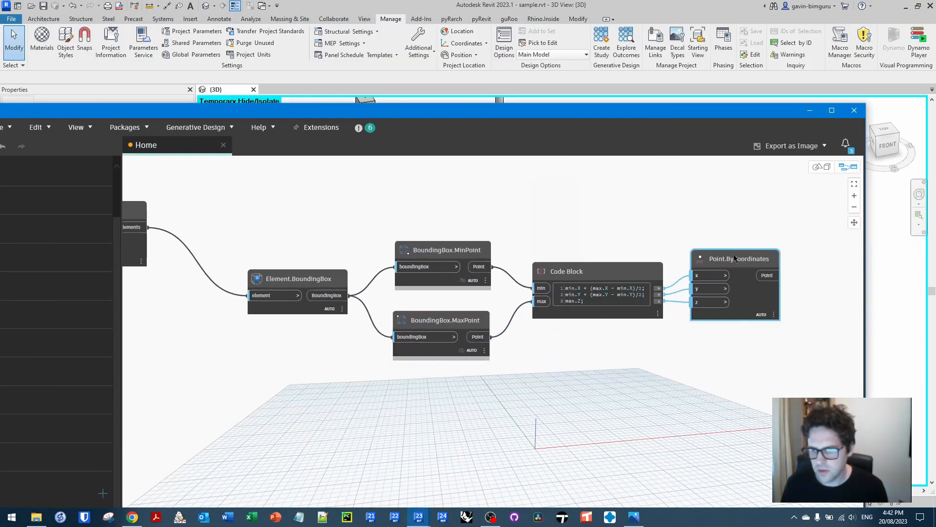
drag(628, 114, 621, 423)
middle_drag(502, 249, 541, 320)
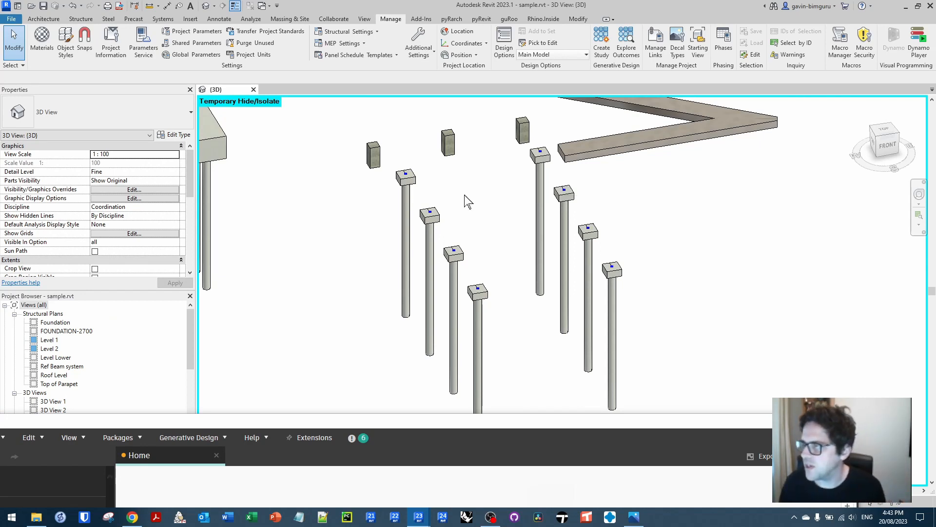
double_click(673, 422)
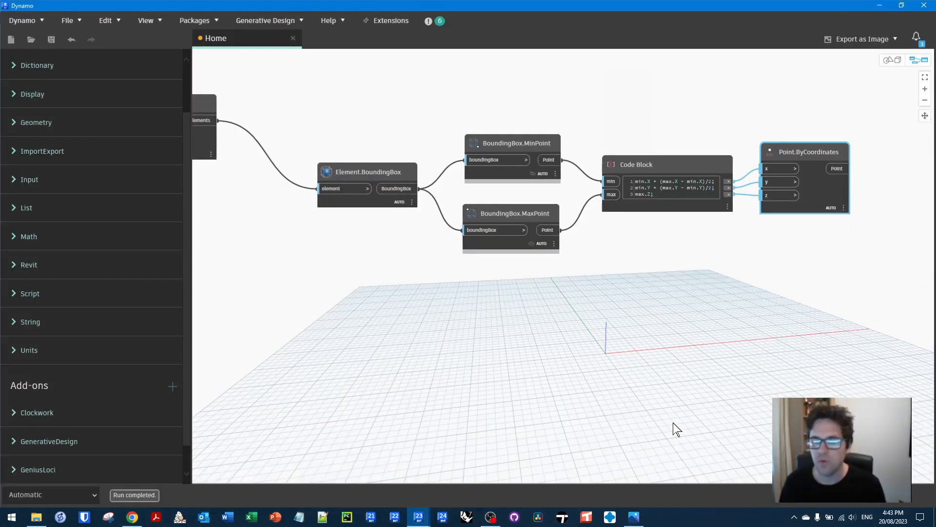
Select the nodes from Element.BoundingBox through Point.ByCoordinates and move them down together in the graph
middle_drag(671, 266, 673, 293)
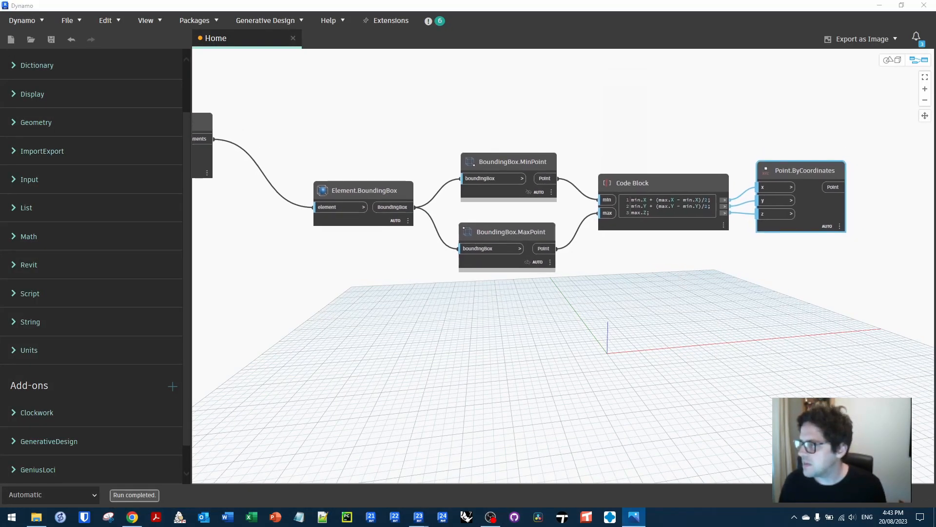
drag(832, 299, 350, 146)
drag(508, 160, 513, 230)
middle_drag(685, 190, 439, 161)
Find the real world coords custom node and add it to the graph after Point.ByCoordinates
right_click(703, 223)
text(RE)
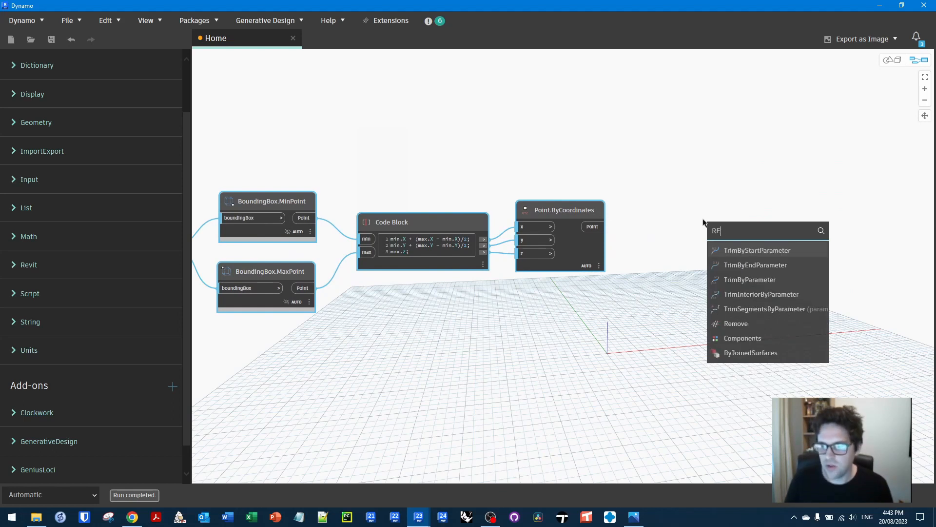
text(AL WORL)
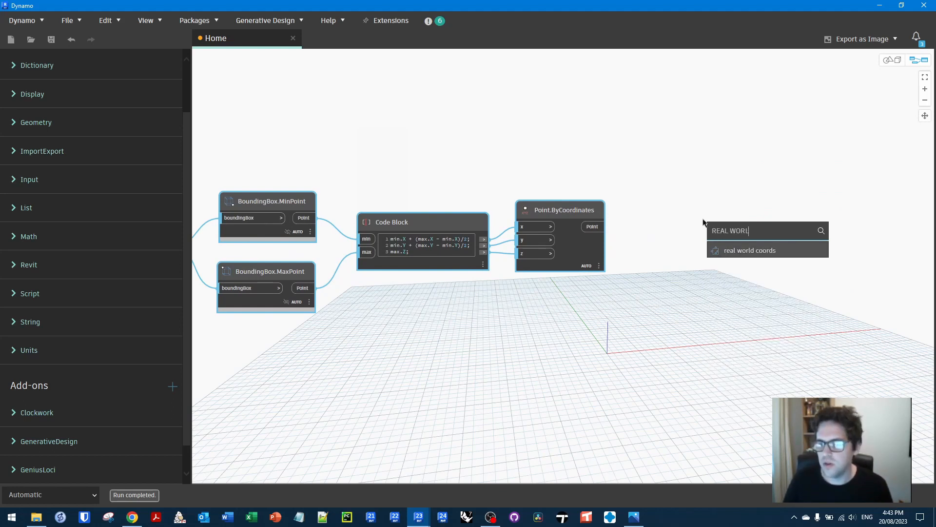
click(779, 251)
Search the library for REAL WORLD COORD and view the node's location and description in GeniusLoci's Geometry category
scroll(85, 68, up, 2)
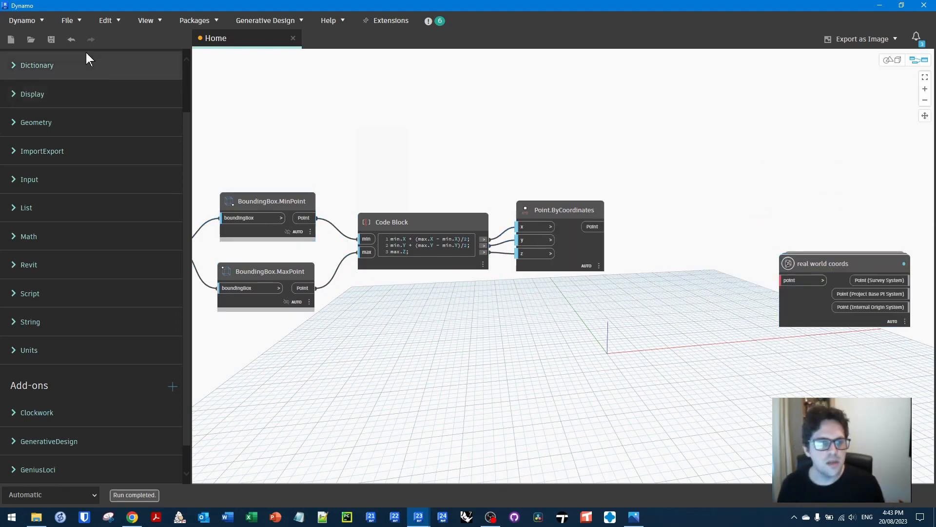
click(70, 83)
text(REAL)
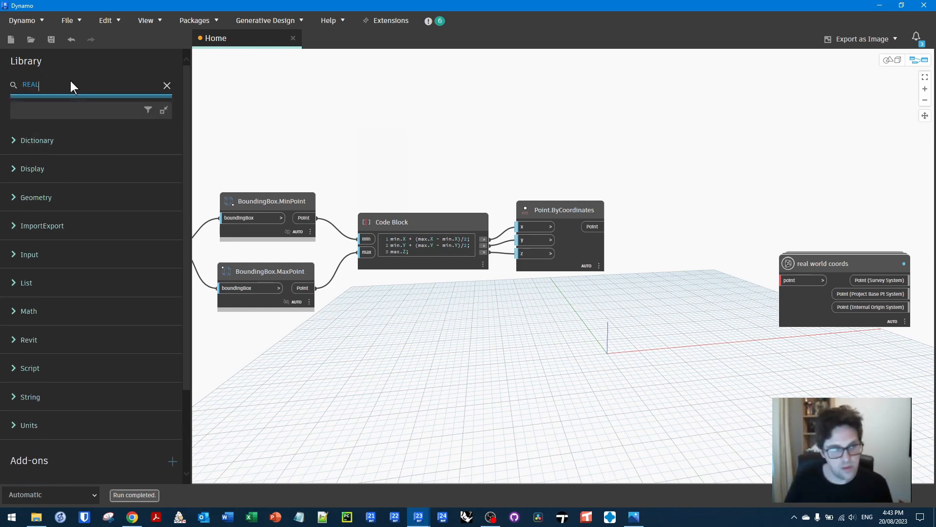
text( WORLD COORD)
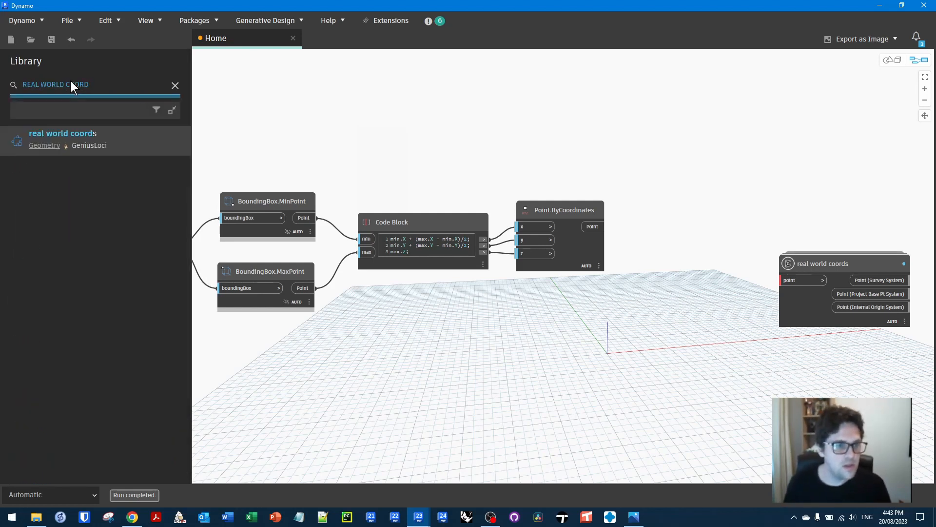
click(45, 145)
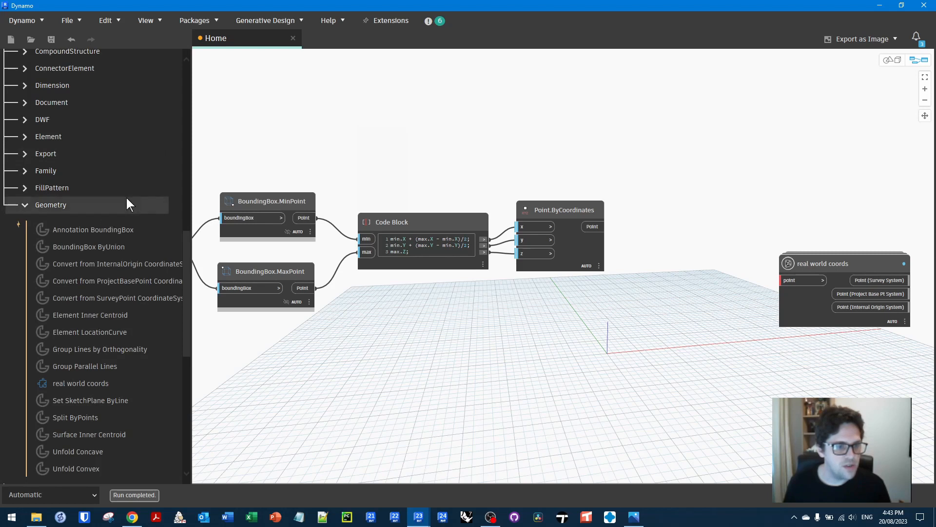
scroll(126, 197, down, 2)
mouse_move(96, 321)
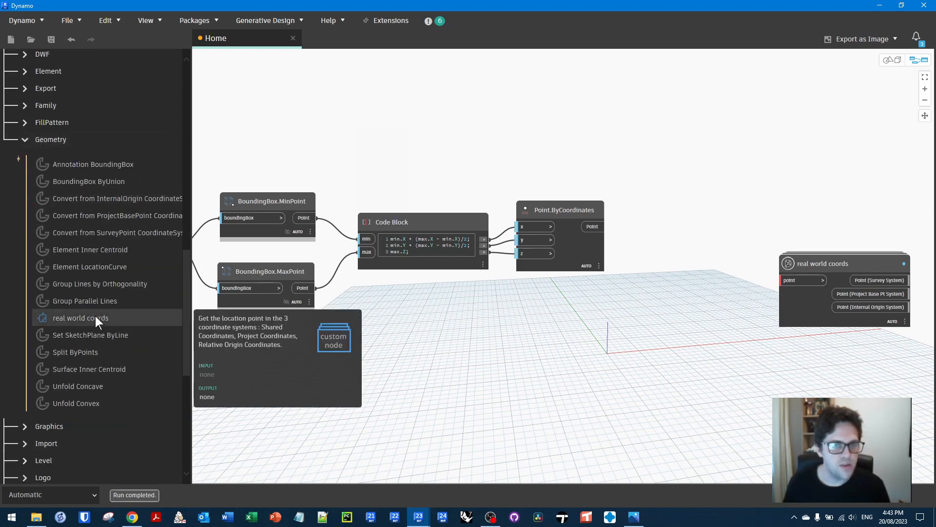
Move the real world coords node level with Point.ByCoordinates and bring its three point outputs into close view
middle_drag(787, 226, 678, 202)
drag(733, 247, 688, 189)
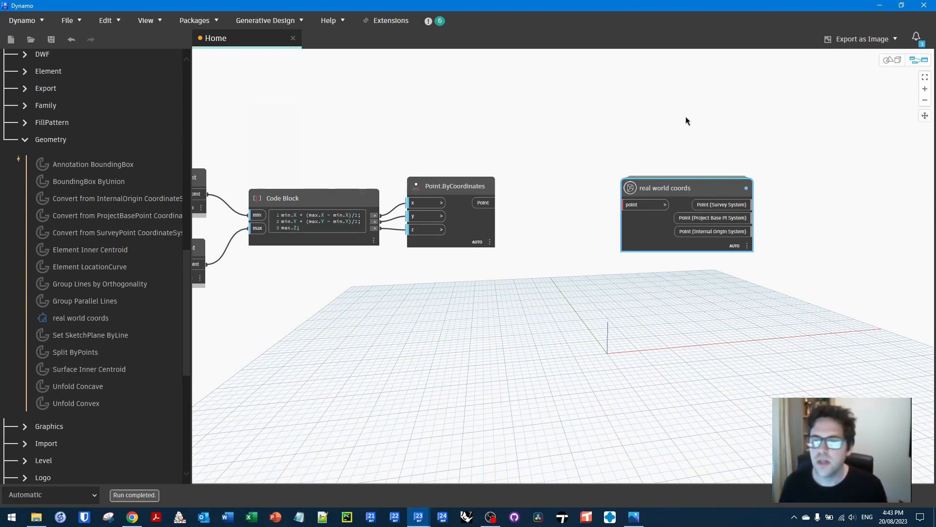
scroll(704, 141, up, 5)
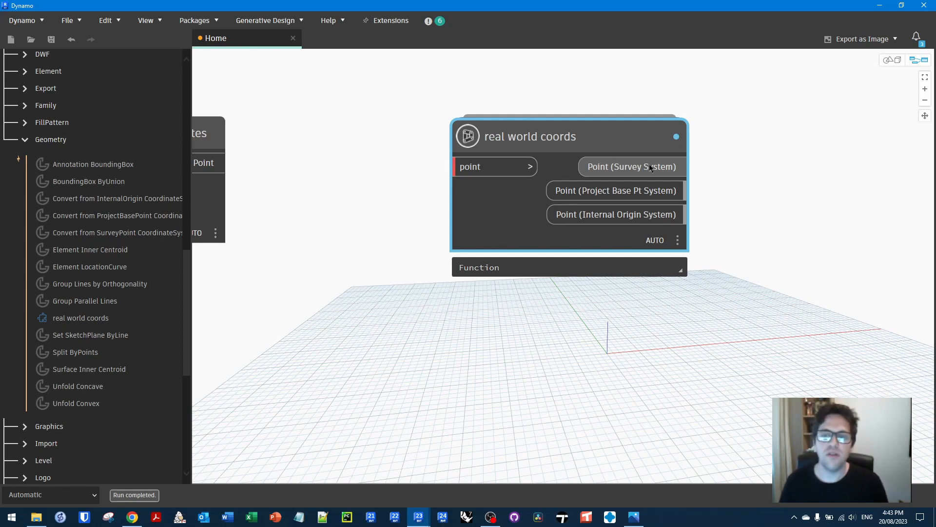
Open the real world coords custom node, examine its Python script's coordinate conversions, and close the script and the custom node workspace
right_click(589, 142)
double_click(450, 170)
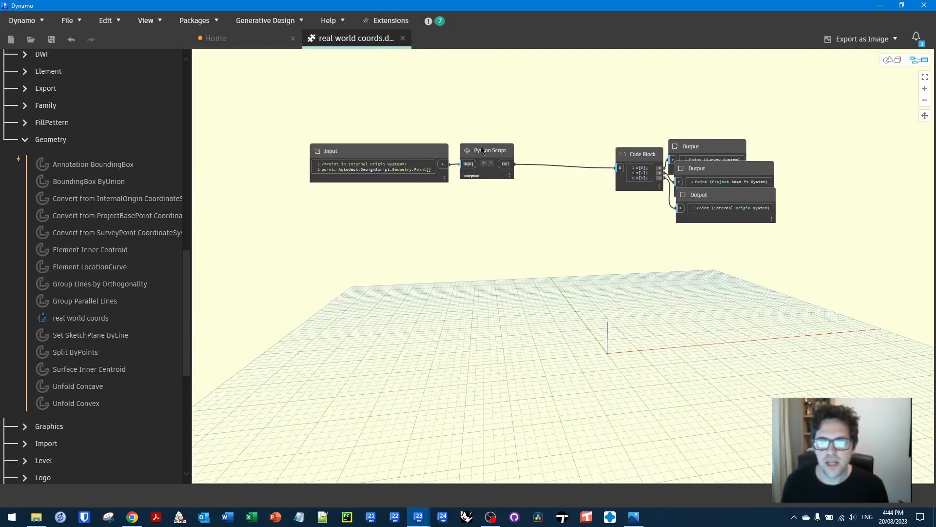
right_click(481, 148)
key(Return)
scroll(364, 190, down, 5)
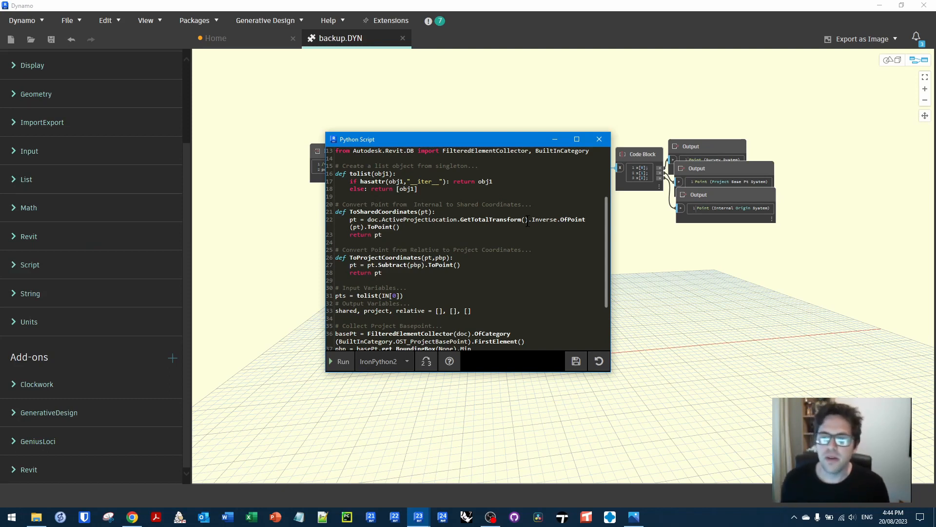
click(589, 138)
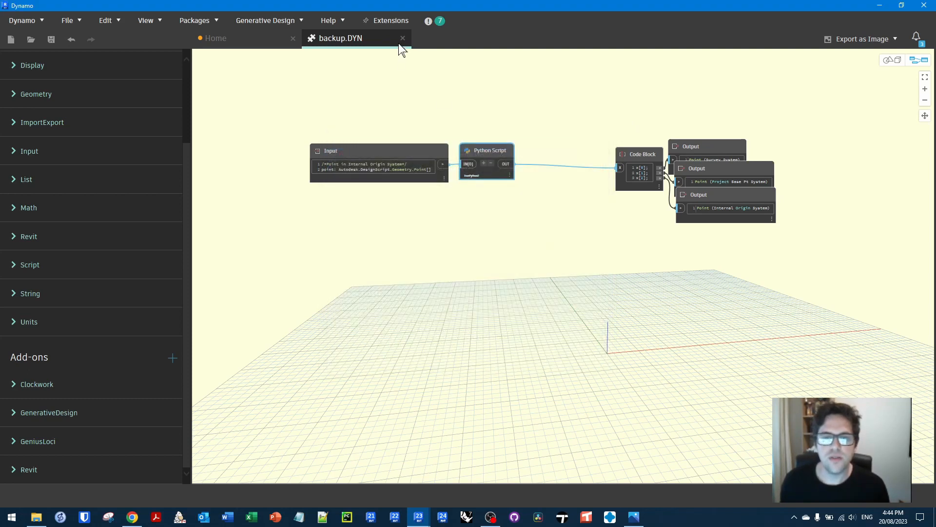
click(402, 38)
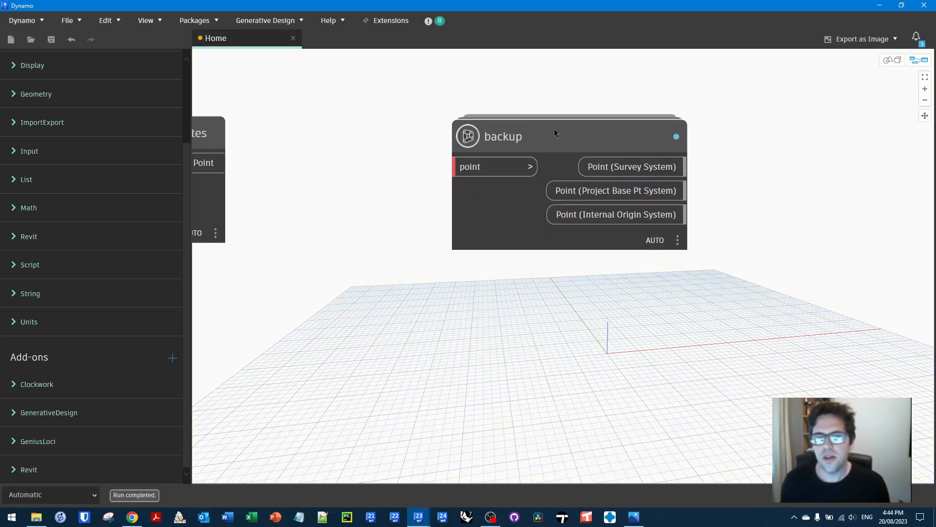
Connect the Point output of Point.ByCoordinates to the custom node's point input and place the custom node beside it
scroll(554, 128, down, 3)
middle_drag(333, 140, 468, 130)
click(426, 124)
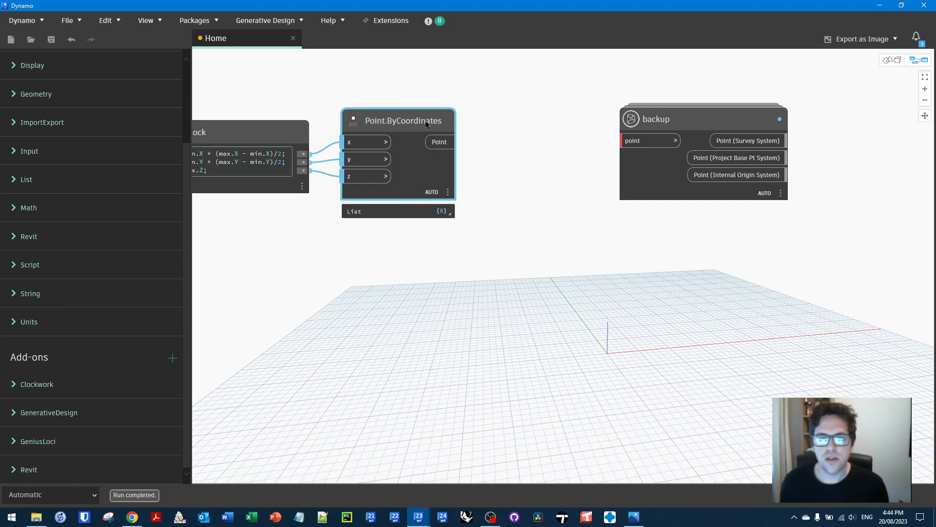
click(468, 144)
drag(440, 142, 633, 142)
click(633, 142)
drag(678, 117, 505, 315)
scroll(543, 195, down, 4)
click(580, 194)
double_click(613, 317)
drag(612, 119, 605, 117)
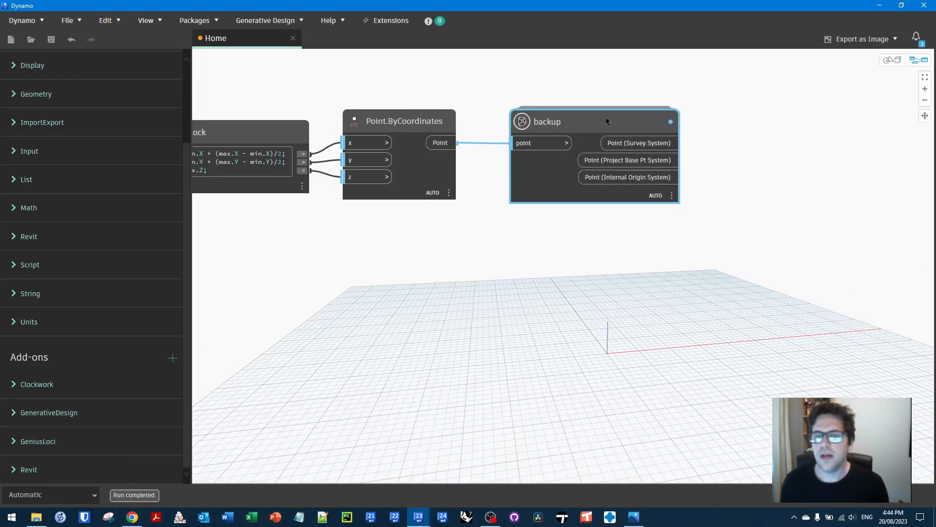
Turn off the geometry preview of the custom coordinates node and deselect it
right_click(606, 119)
click(636, 163)
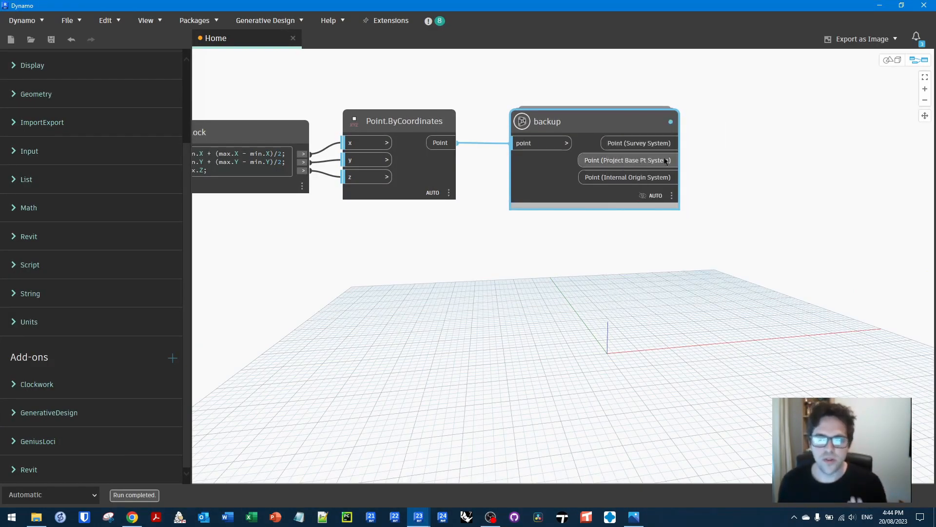
click(656, 155)
scroll(653, 152, right, 3)
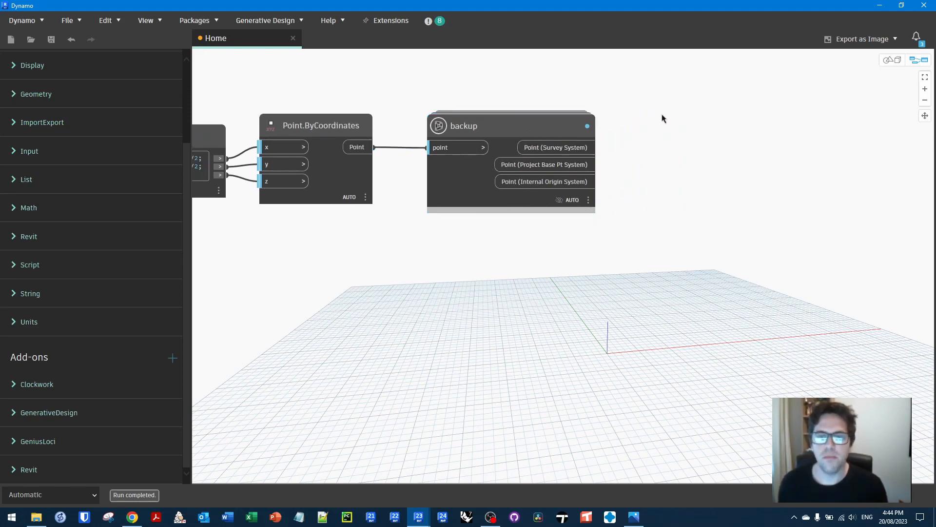
scroll(563, 134, right, 2)
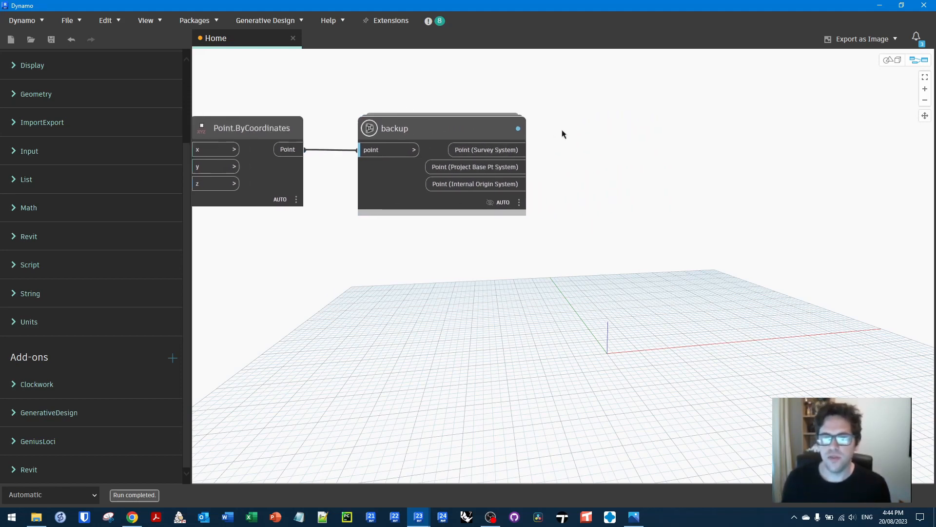
scroll(563, 134, right, 1)
mouse_move(495, 161)
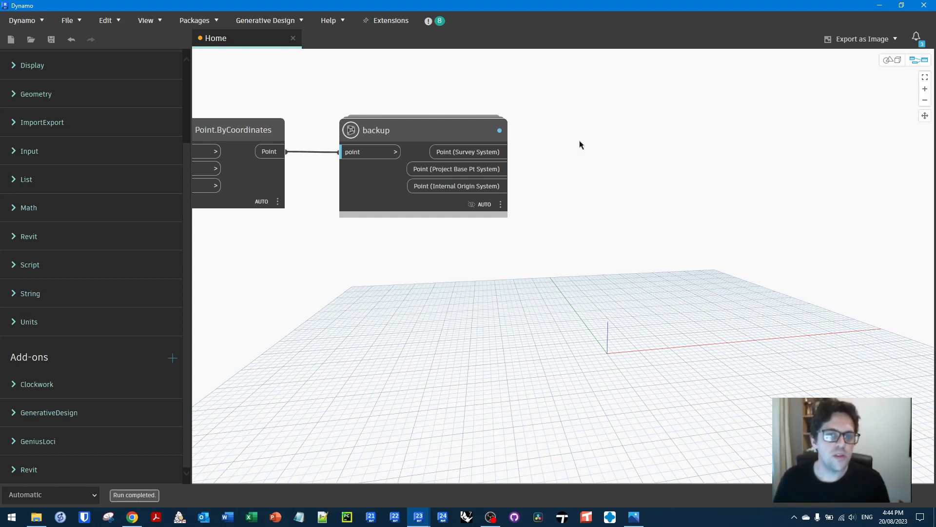
middle_drag(595, 142, 569, 142)
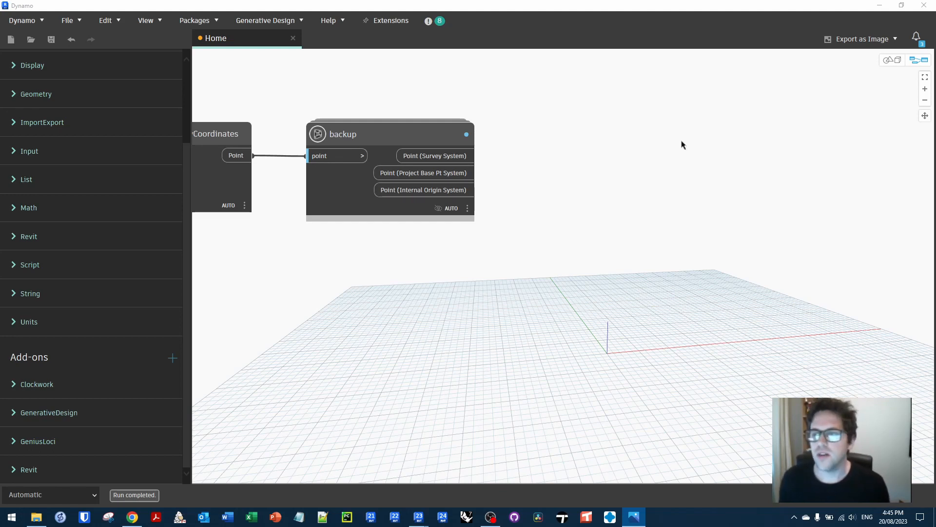
Switch to Revit and create an instance Length project parameter named NS Manual, grouped under Dimensions and applied to all categories
click(880, 5)
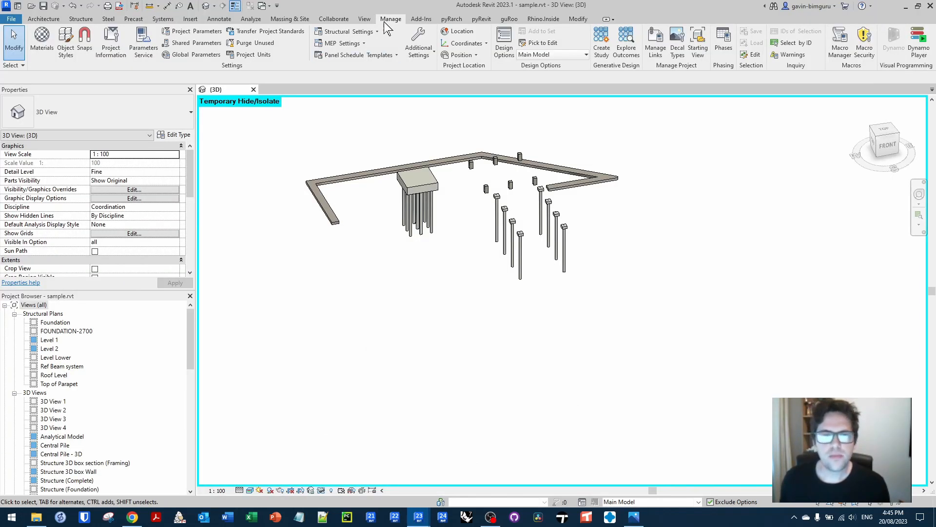
click(193, 32)
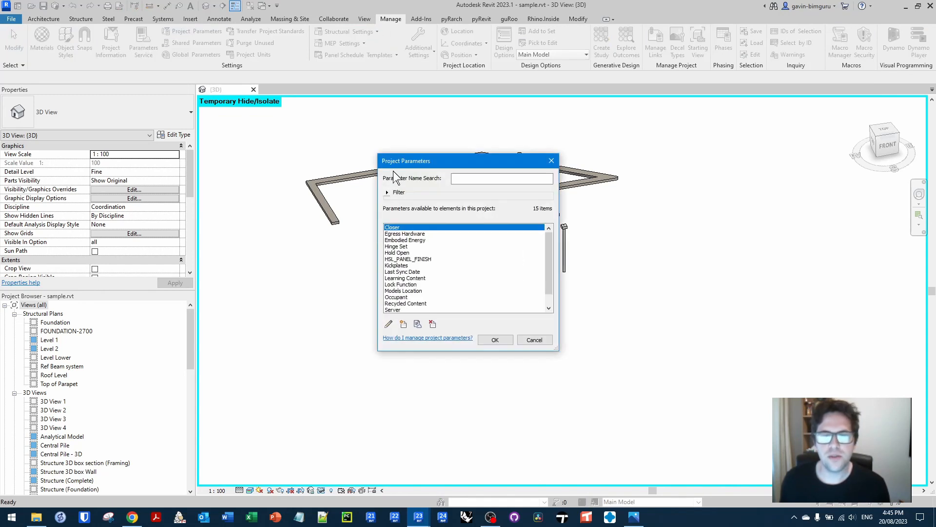
click(405, 322)
text(NS Manual)
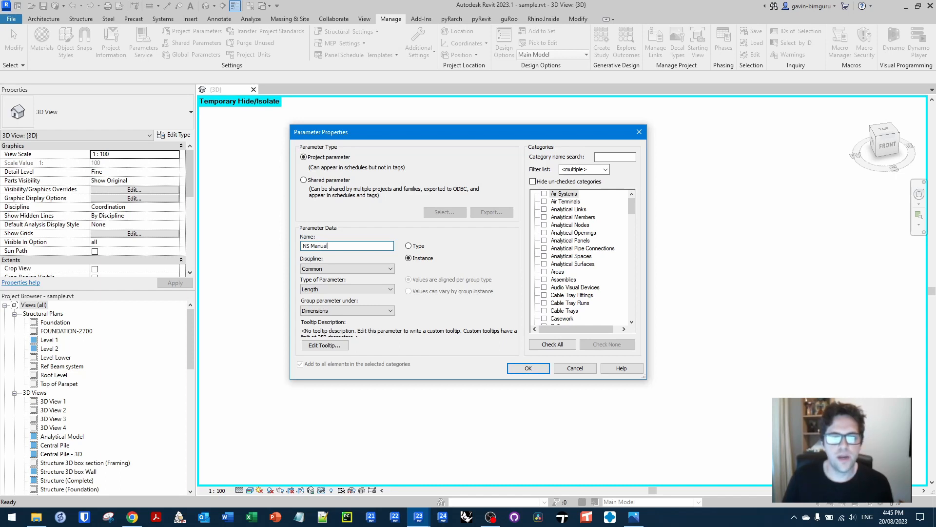
key(ctrl+a)
click(348, 289)
click(348, 291)
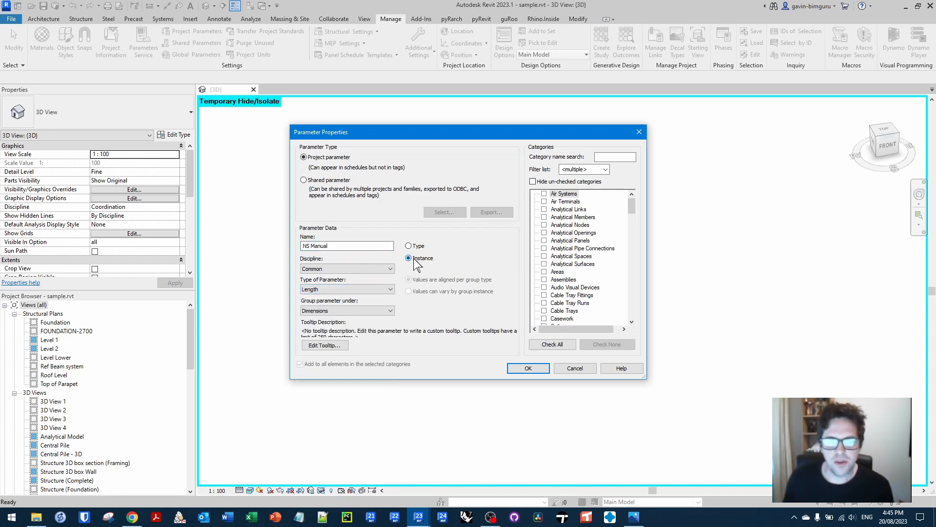
click(572, 265)
click(556, 343)
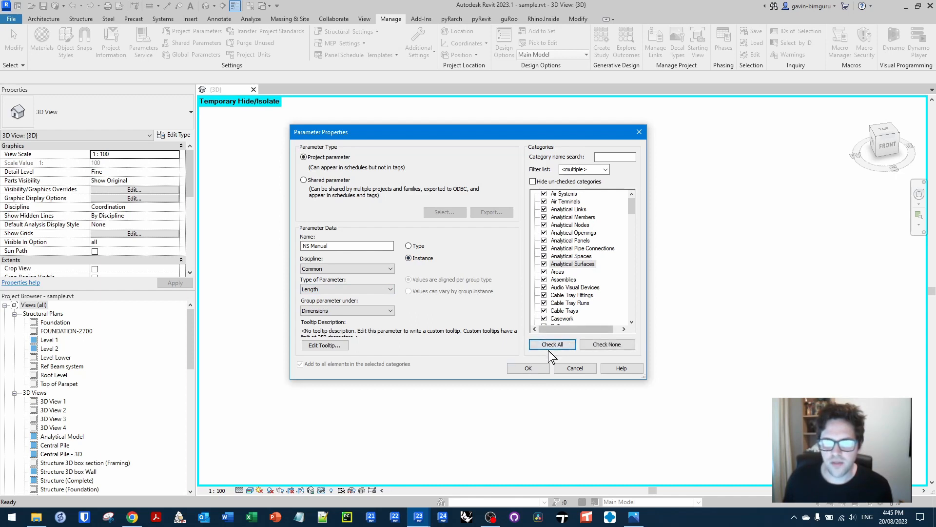
click(538, 372)
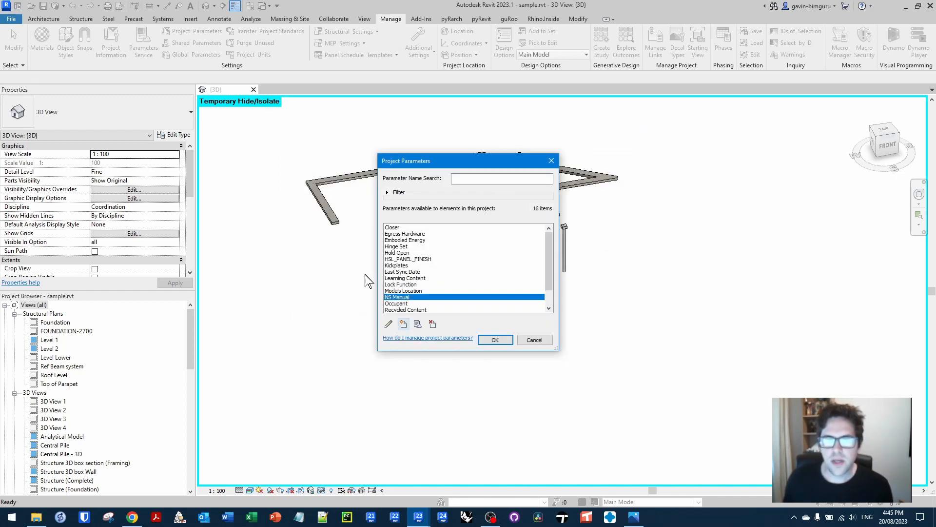
Create an instance Length project parameter named EW Manual for all categories and accept the project parameters
click(391, 324)
text(ew)
key(BackSpace)
key(BackSpace)
text(EW M)
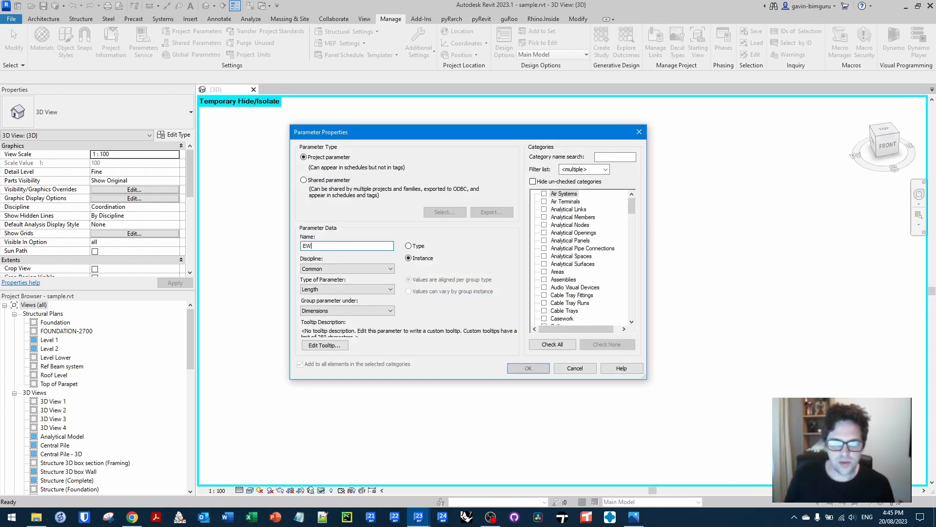
key(ctrl+a)
click(565, 249)
click(552, 344)
click(529, 368)
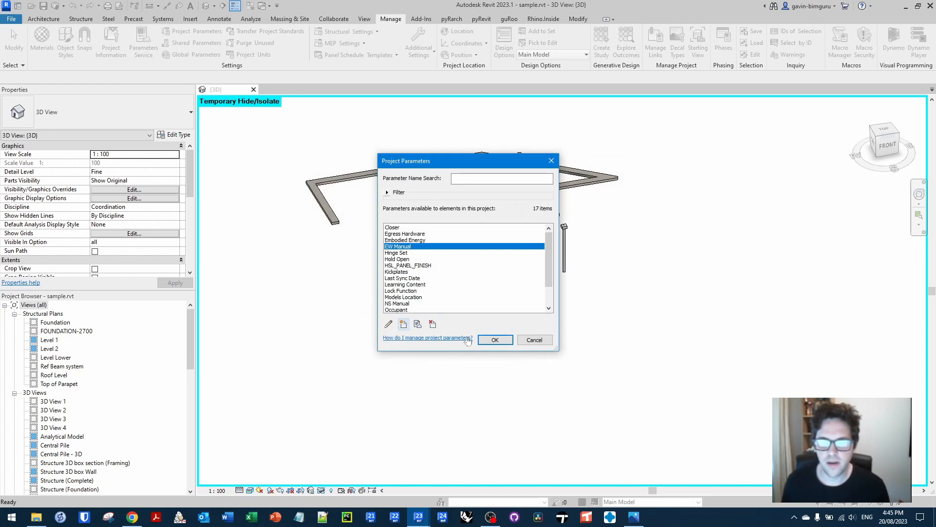
click(495, 339)
Check a 600 x 600 x 900mm pile cap's properties for the NS Manual and EW Manual parameters, then deselect it
scroll(567, 233, up, 5)
click(566, 230)
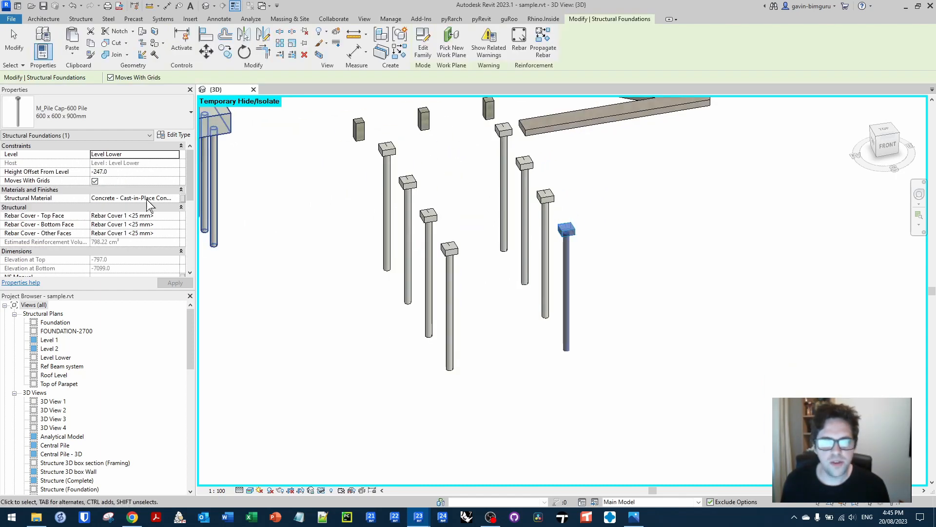
scroll(103, 202, down, 4)
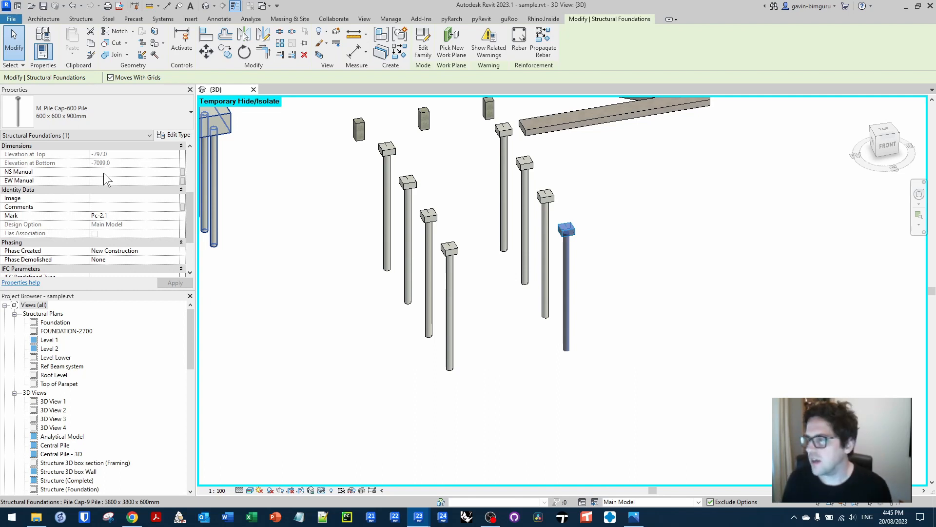
click(323, 297)
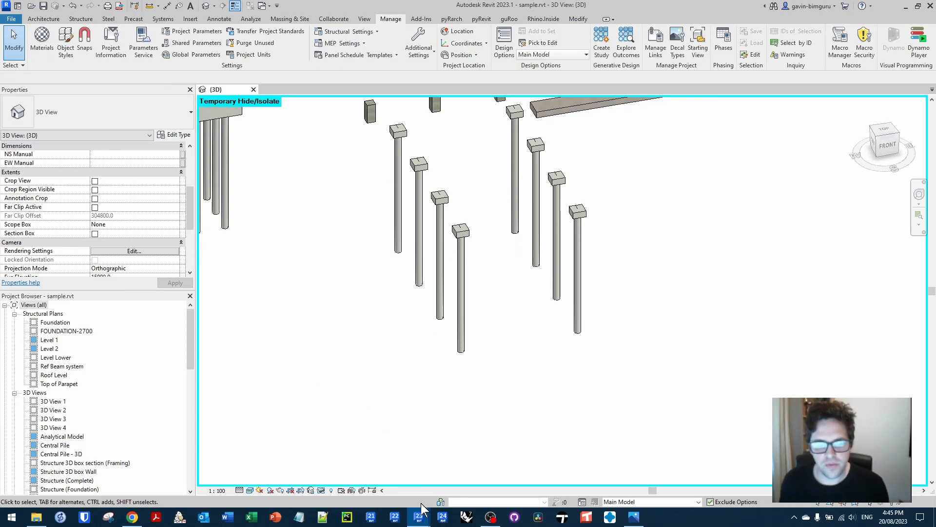
Switch to Dynamo and add a code block containing ["EW Manual", "NS Manual"]; and [p.X, p.Y]; on separate lines
mouse_move(419, 514)
click(365, 462)
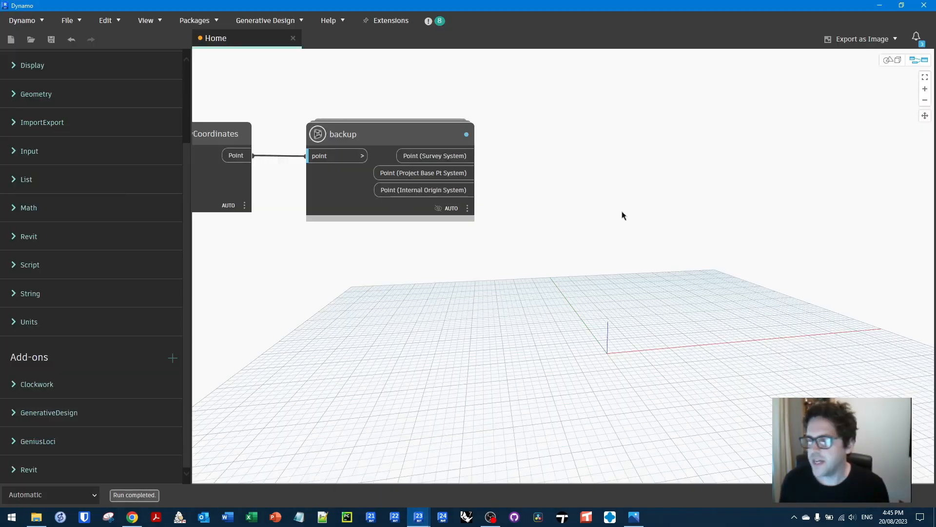
double_click(586, 161)
drag(595, 158, 621, 141)
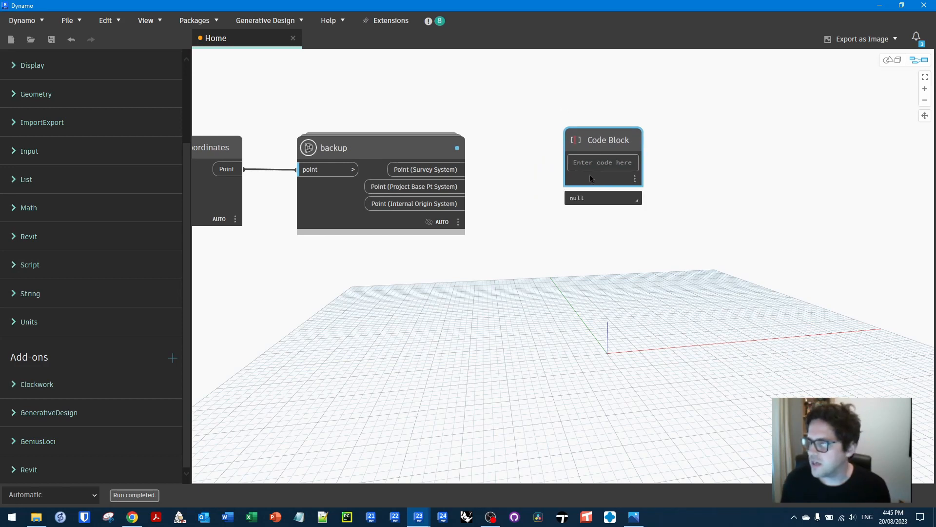
click(587, 164)
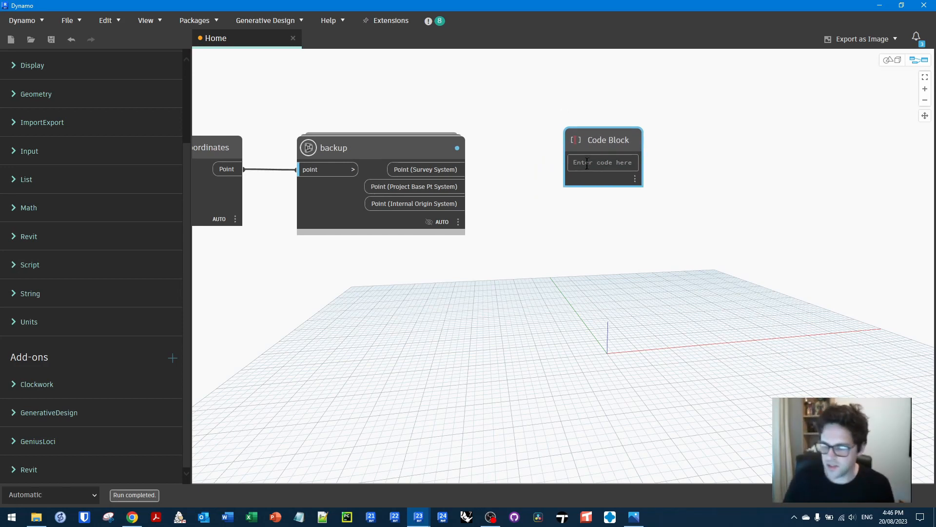
click(587, 164)
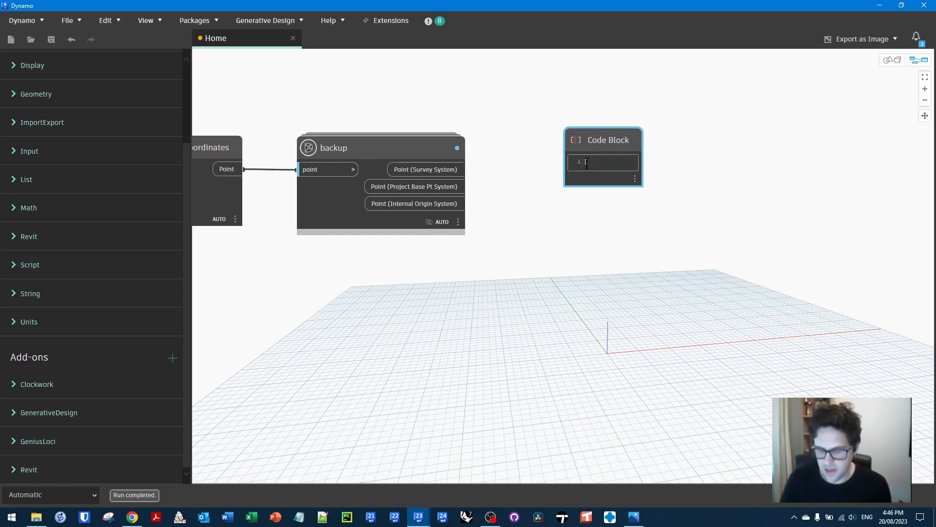
text(["EW Manual", "NS M)
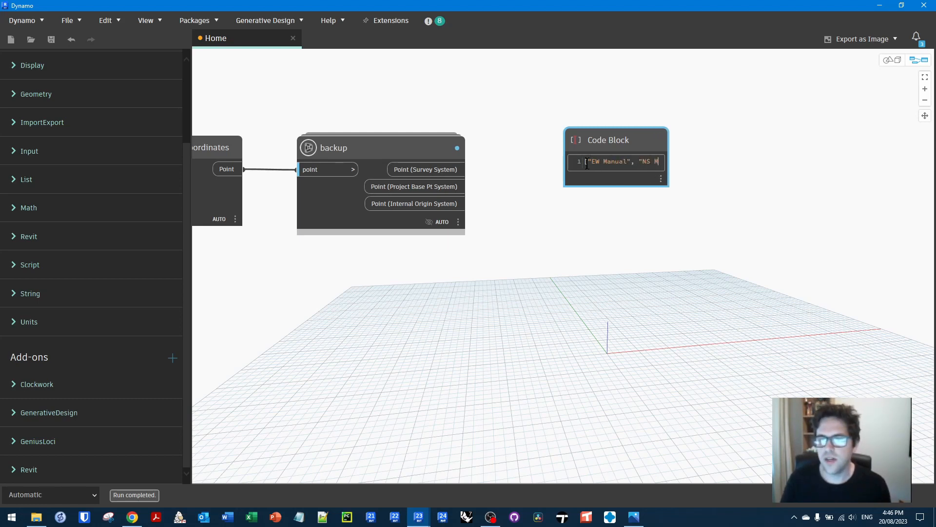
text(anual"])
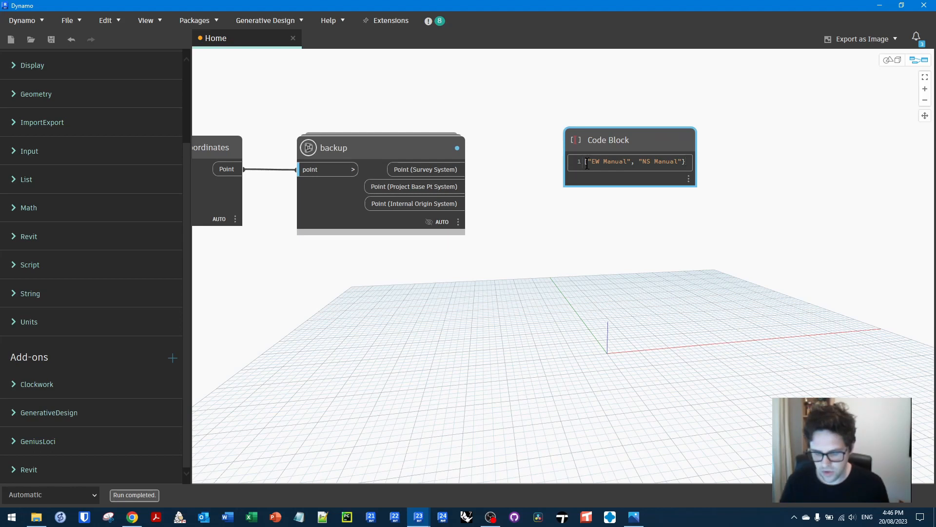
text(;)
key(Return)
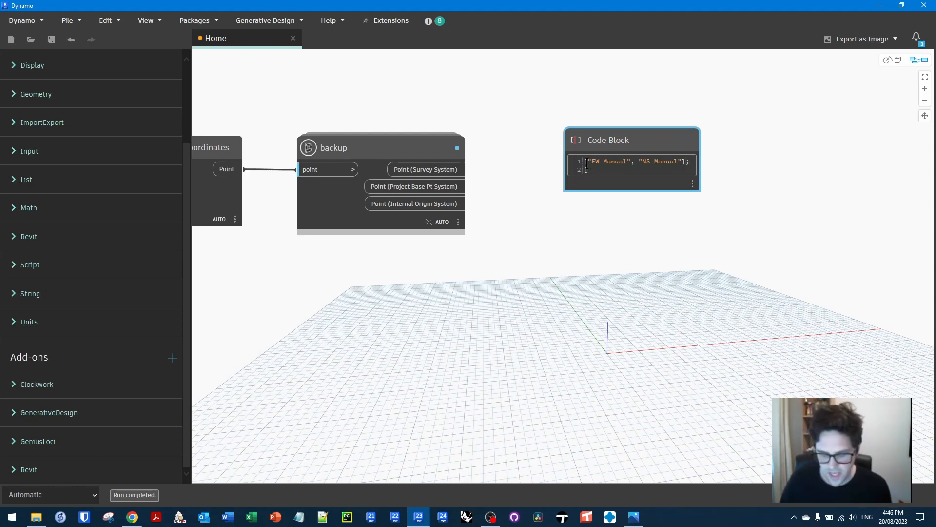
text(p.Y)
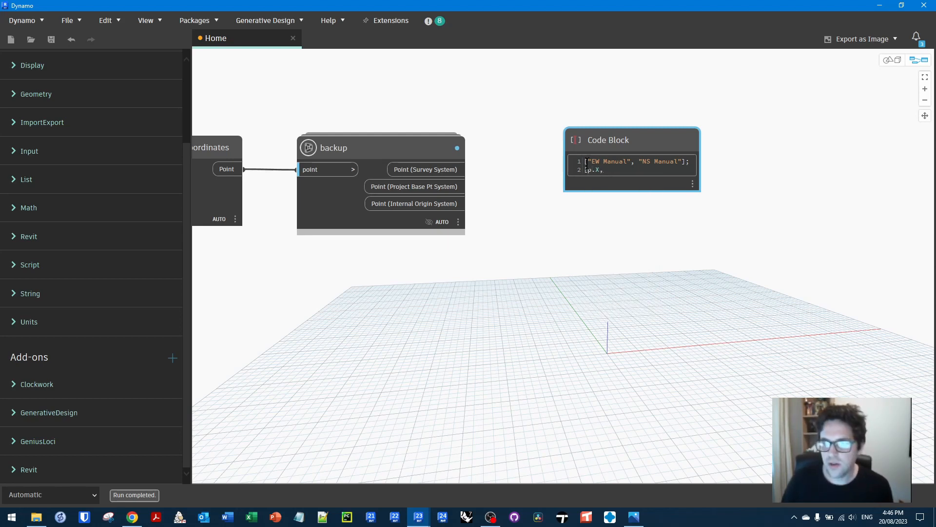
text(])
click(615, 97)
Connect the custom node's Point (Survey System) output to the code block's p input, place the block beside it and review its coordinate lists
drag(467, 170, 564, 163)
drag(622, 142, 562, 149)
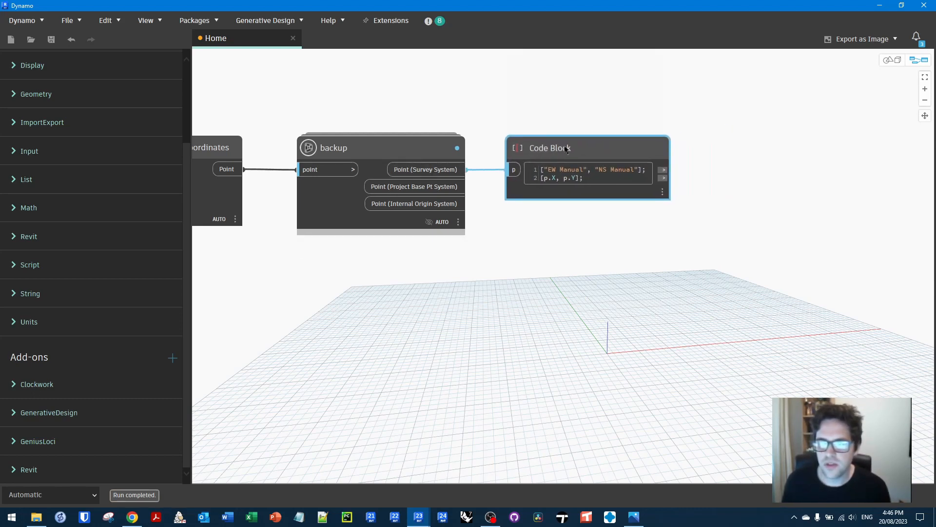
mouse_move(658, 208)
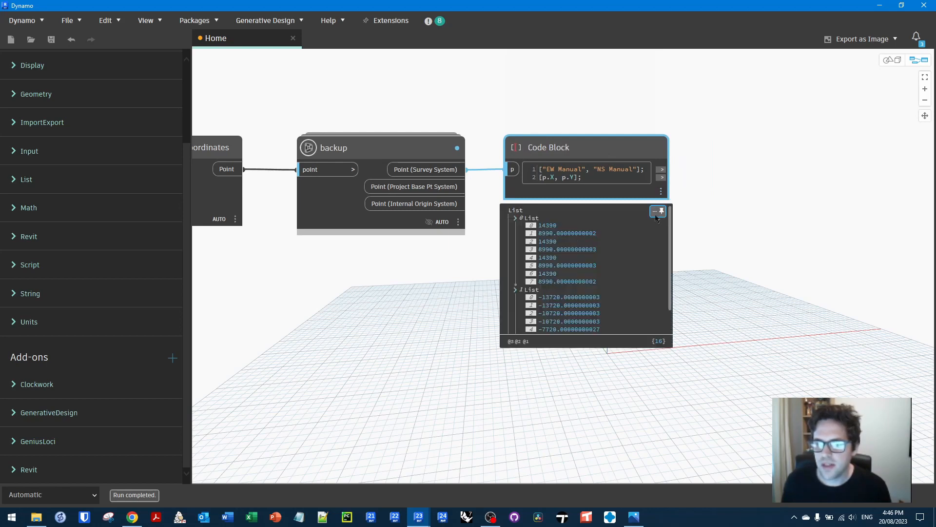
scroll(583, 232, down, 1)
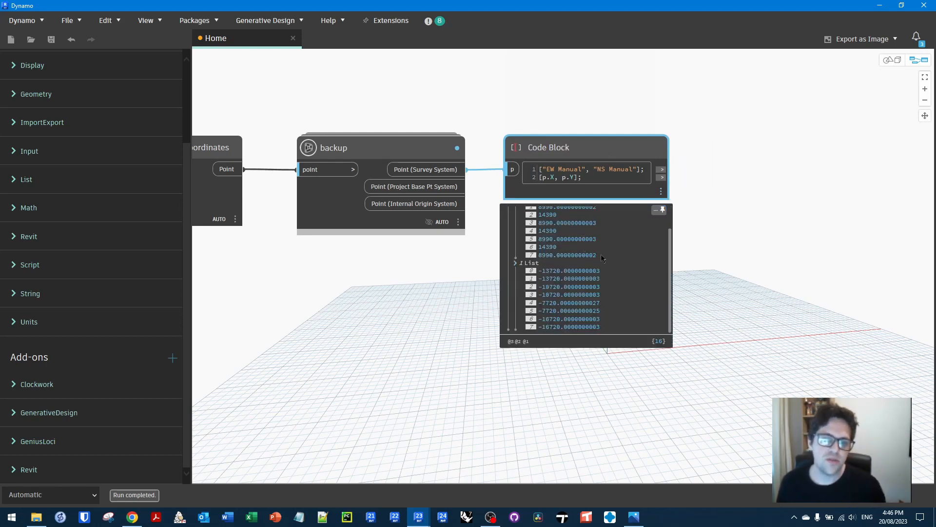
scroll(603, 259, up, 1)
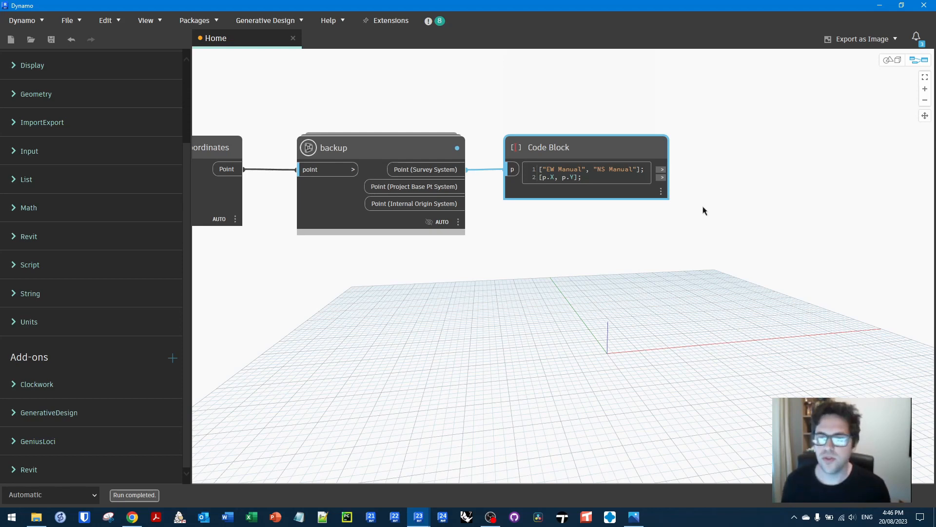
Add an Element.SetParameterByName node up and beyond the code block, and set the graph's run mode to Manual
scroll(730, 248, down, 3)
right_click(637, 136)
text(setp)
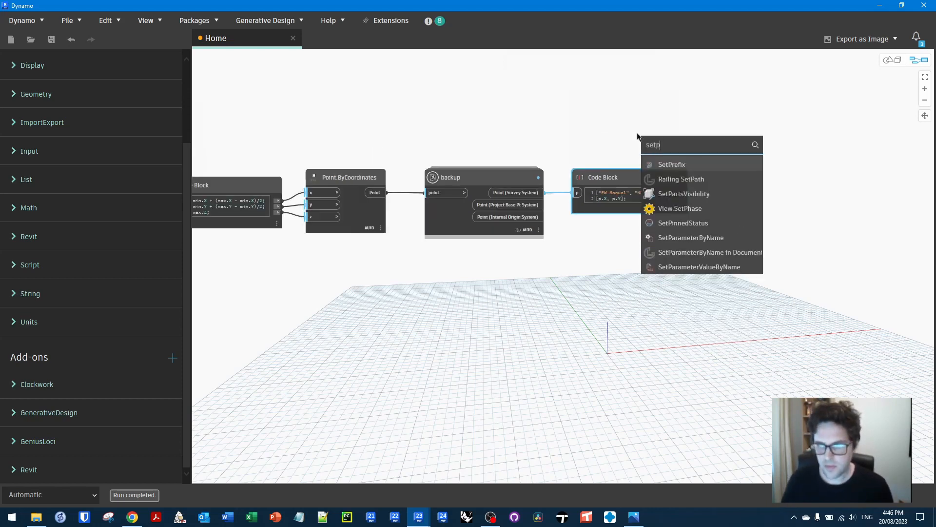
text(aram)
click(712, 180)
drag(758, 177, 807, 113)
click(86, 492)
click(71, 446)
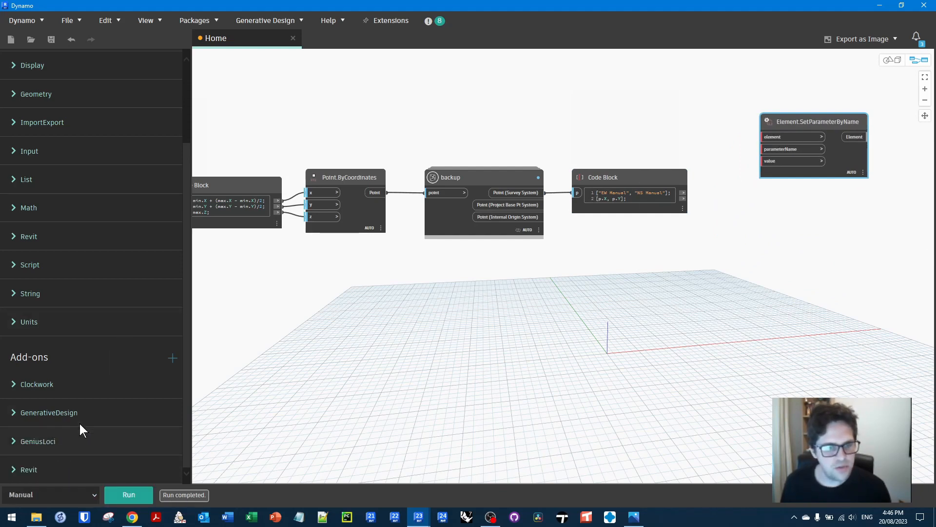
Connect the Elements output of Select Model Elements to the element input of Element.SetParameterByName and move that node further up
scroll(532, 122, left, 15)
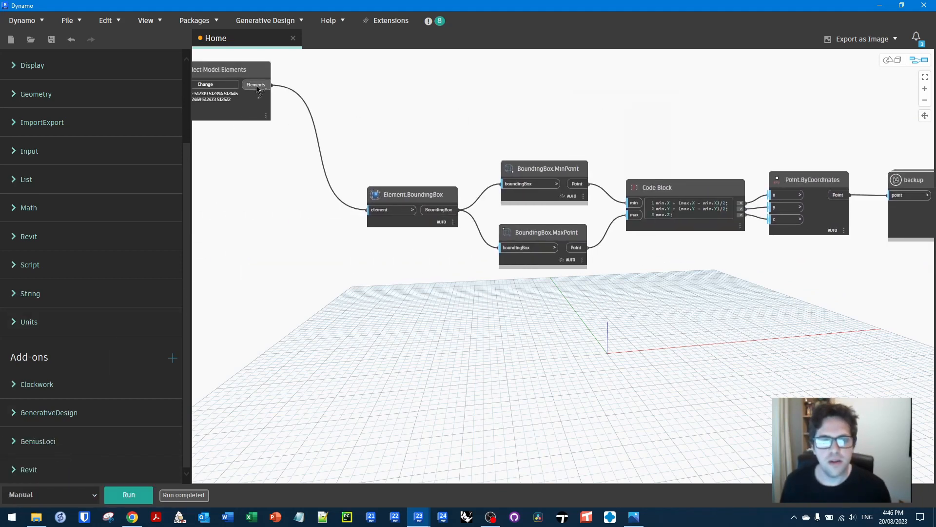
click(257, 89)
scroll(731, 160, right, 15)
click(753, 155)
mouse_move(768, 147)
mouse_down()
mouse_move(800, 59)
mouse_move(804, 86)
mouse_up()
Connect the code block's names output to parameterName and its coordinates output to value on Element.SetParameterByName
scroll(779, 153, up, 3)
click(608, 250)
click(780, 88)
click(780, 107)
click(609, 258)
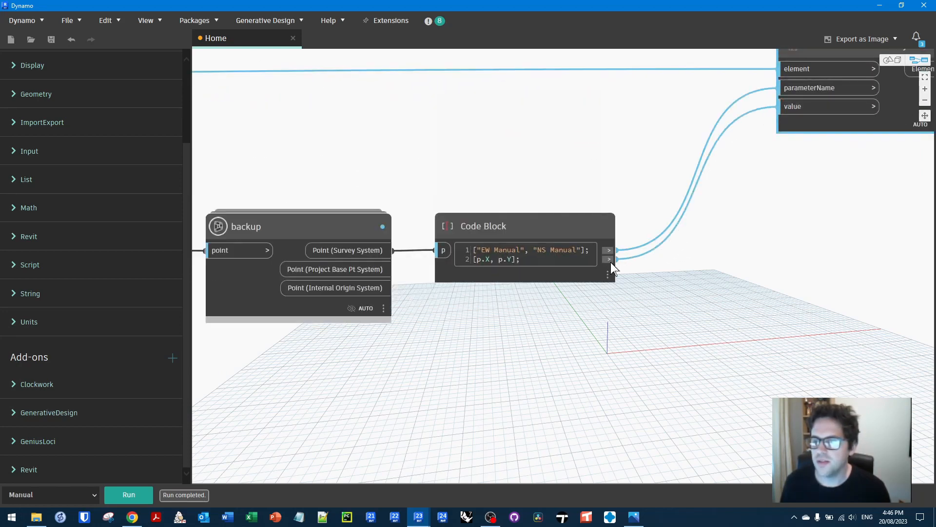
scroll(611, 262, right, 10)
scroll(611, 261, up, 3)
click(633, 142)
click(476, 138)
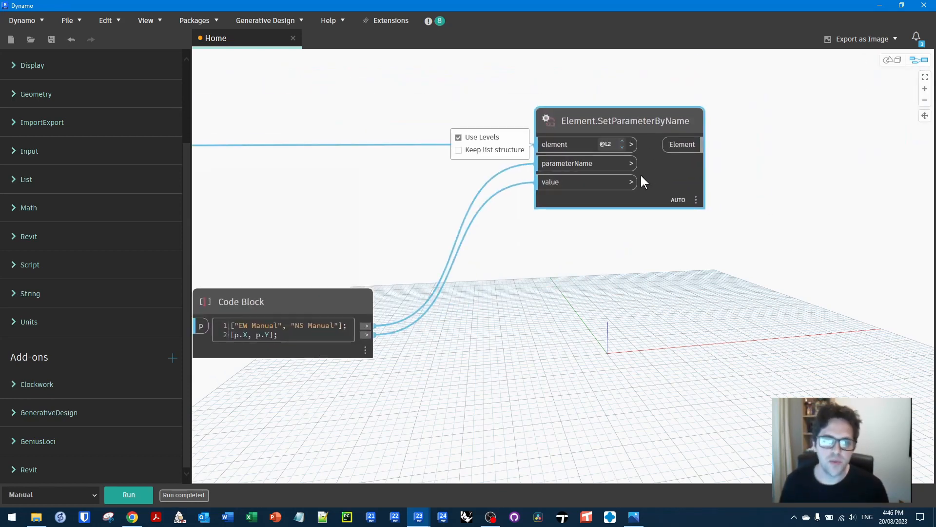
click(631, 162)
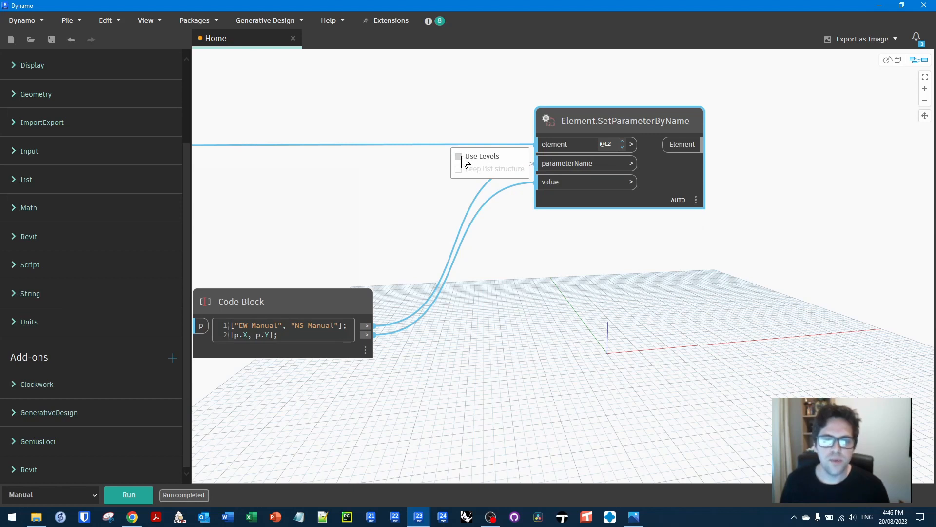
click(459, 157)
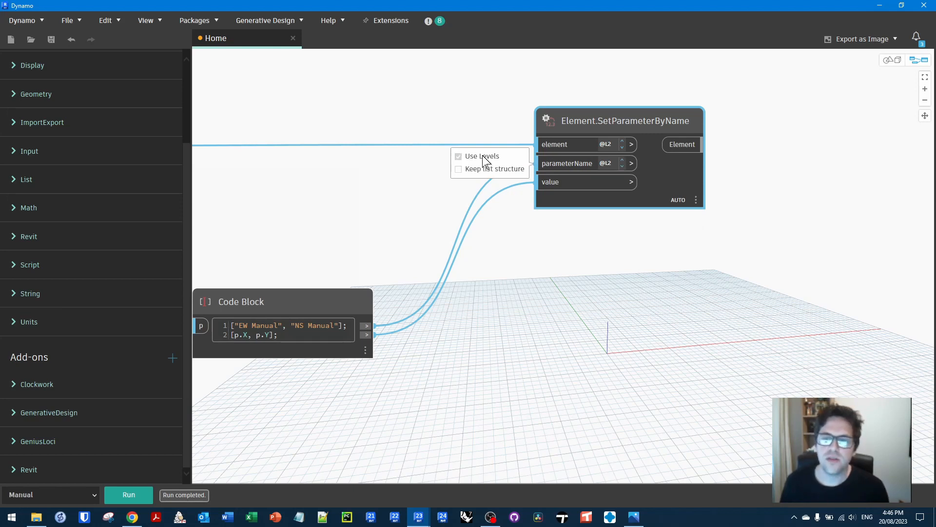
click(631, 181)
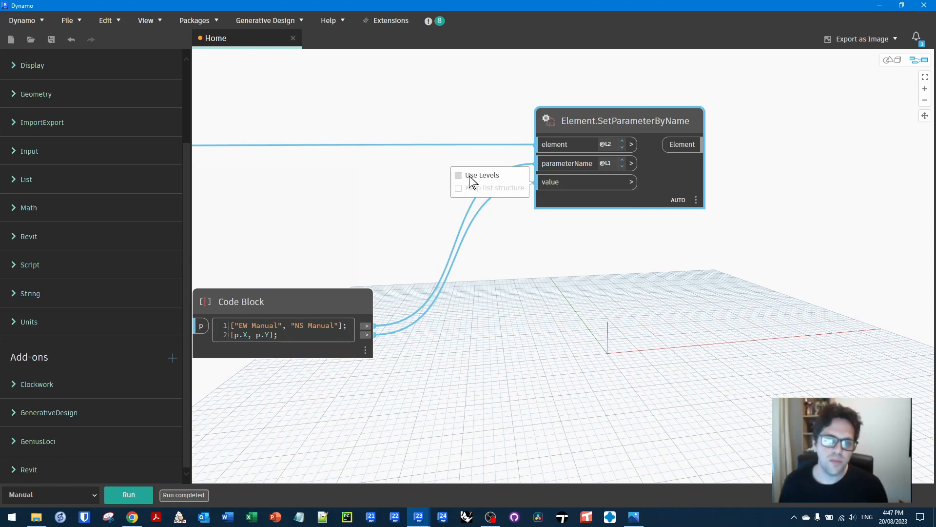
click(469, 177)
click(735, 286)
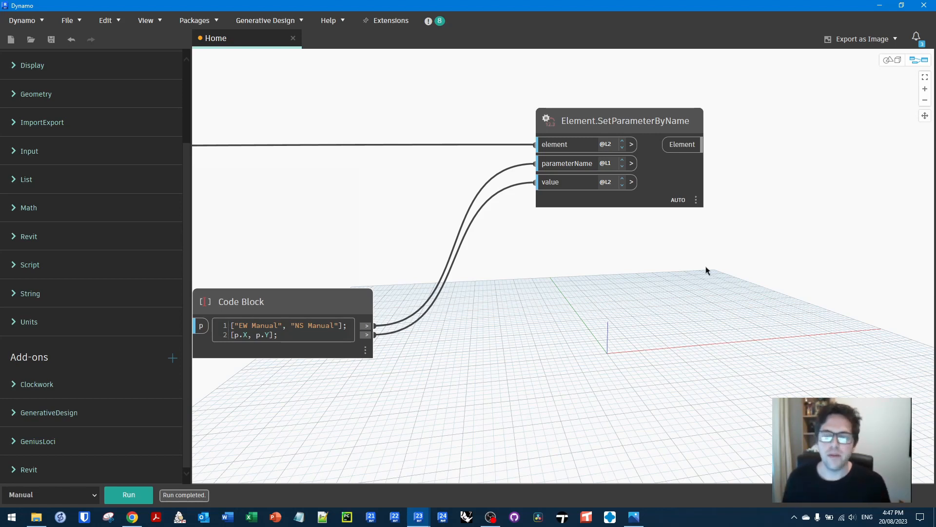
Set the lacing of Element.SetParameterByName to Longest and switch back to Revit's 3D view
right_click(679, 183)
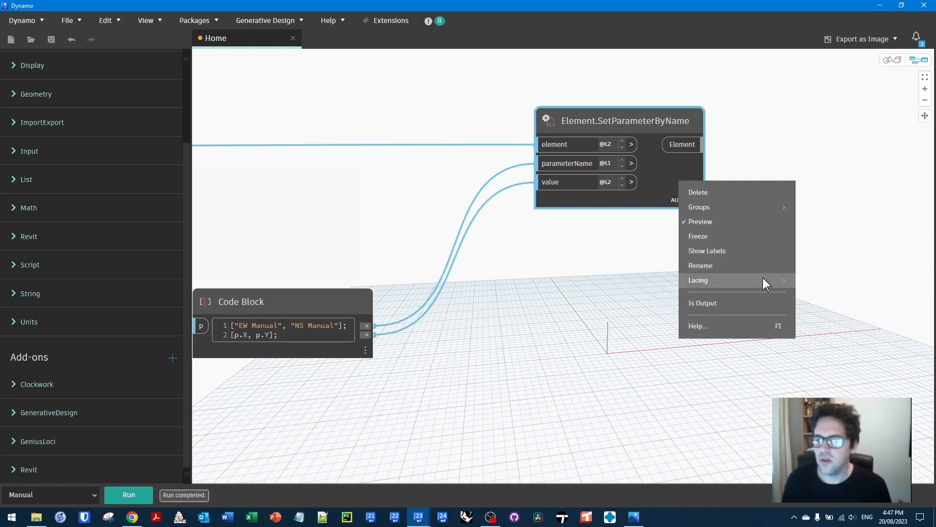
click(836, 204)
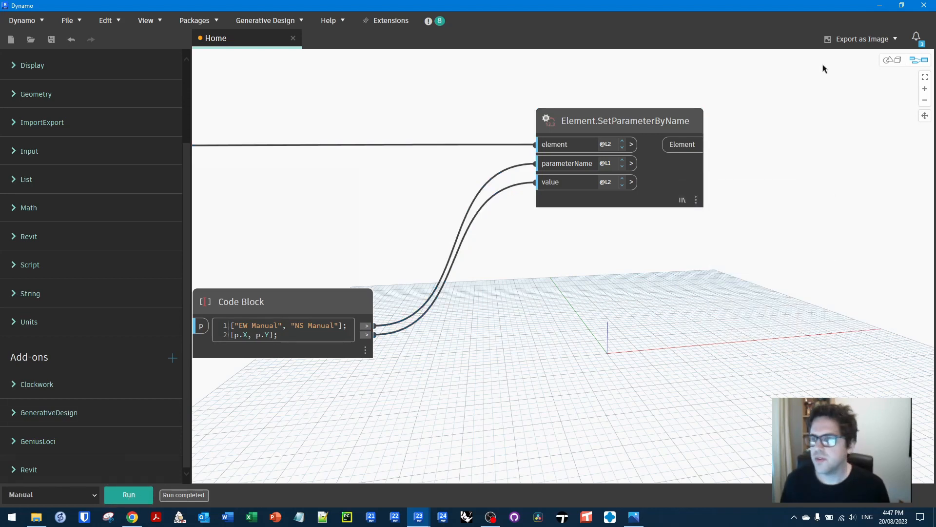
click(880, 6)
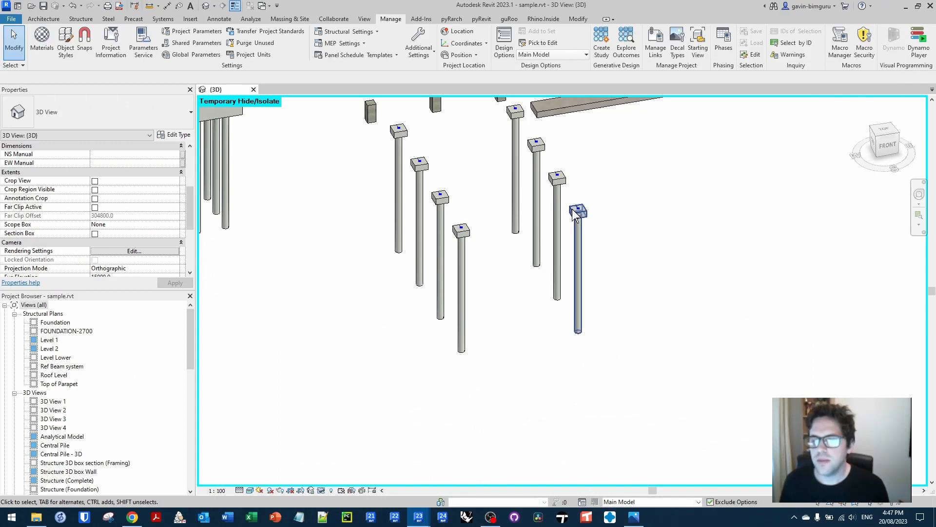
Reset the temporary hide/isolate in the 3D view to bring back the whole model
click(321, 490)
click(361, 475)
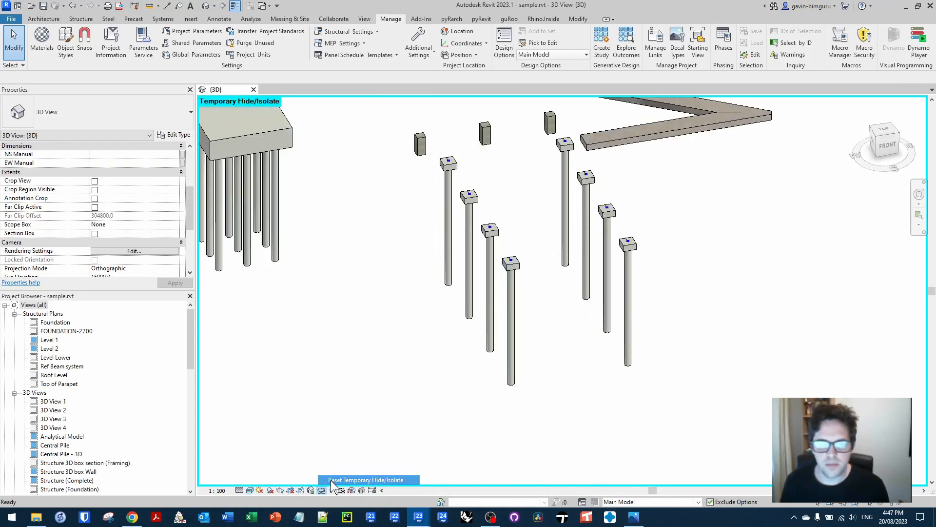
scroll(514, 266, up, 4)
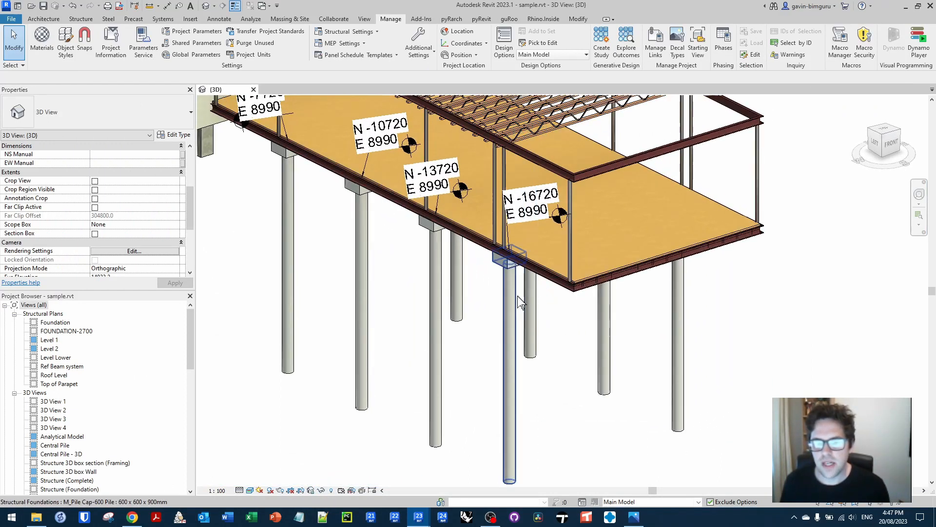
Select the end pile cap of the near row and compare its NS Manual and EW Manual values with its spot coordinate
click(520, 294)
scroll(168, 229, down, 3)
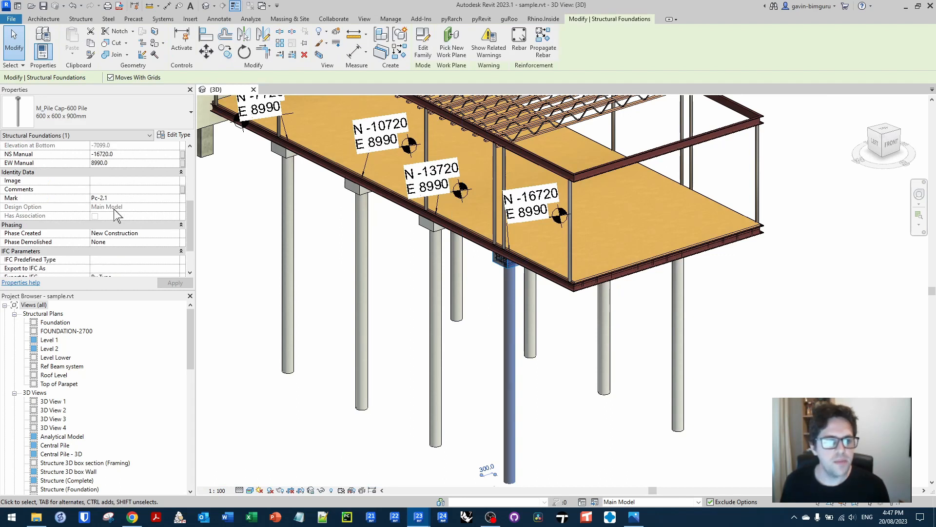
scroll(115, 209, down, 2)
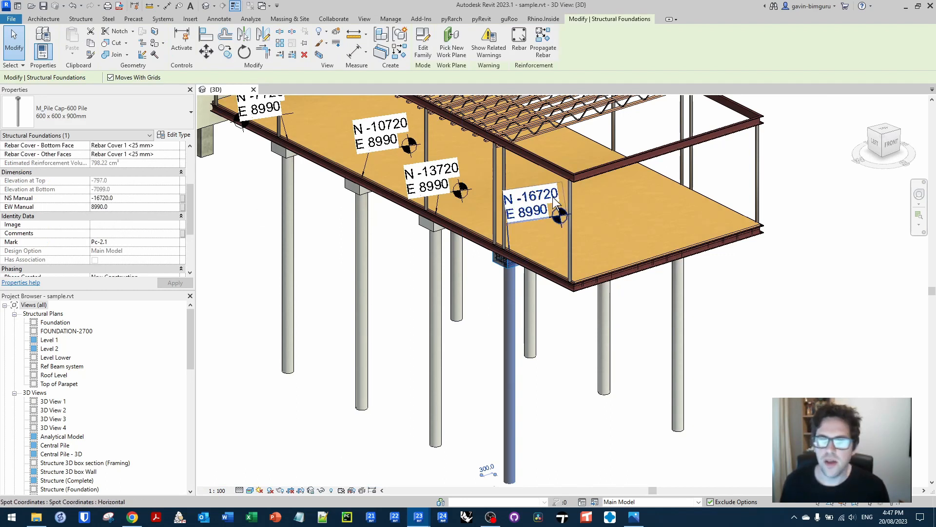
middle_drag(437, 237, 505, 290)
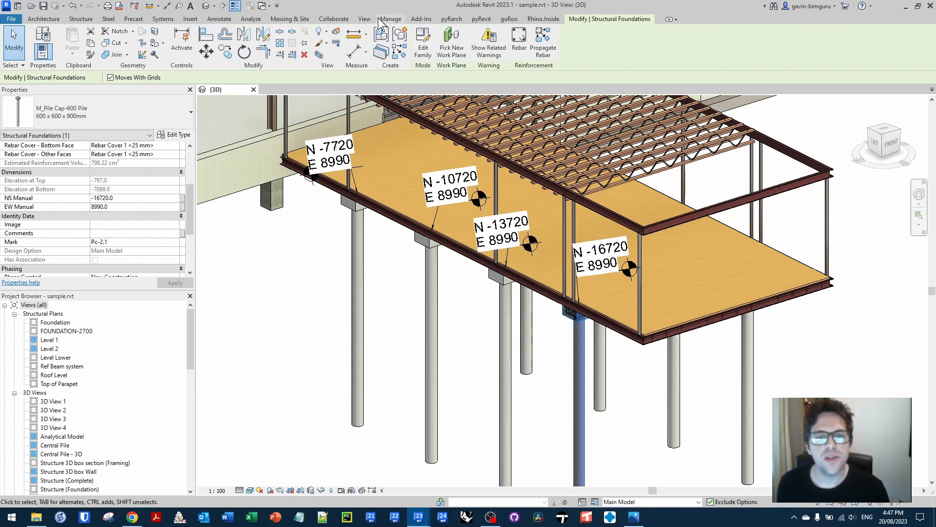
Delete the EW Manual and NS Manual parameters from the project parameters
click(393, 15)
click(192, 31)
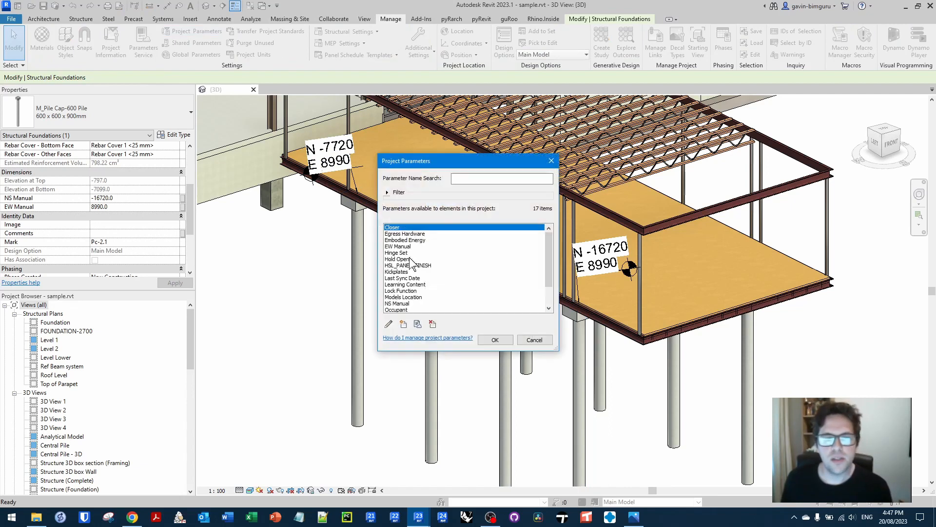
scroll(419, 273, down, 2)
scroll(414, 258, up, 2)
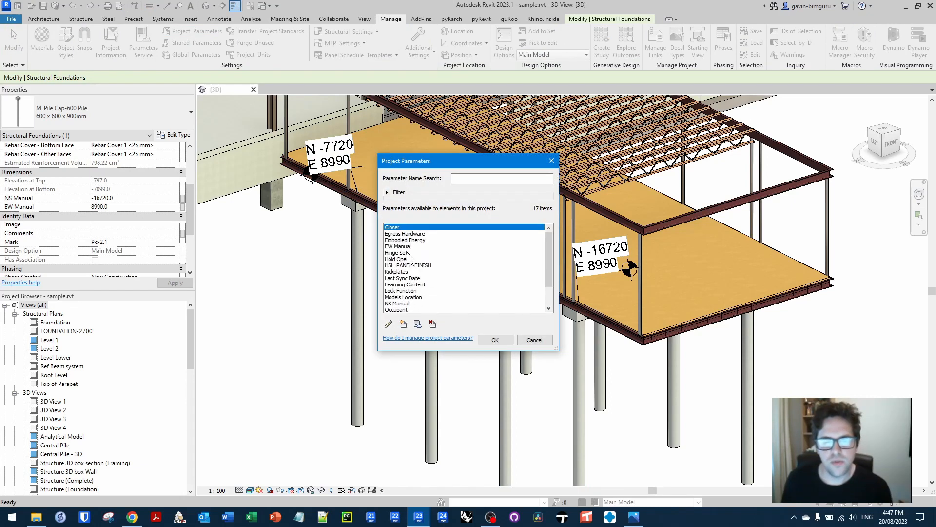
click(410, 246)
click(432, 324)
key(Return)
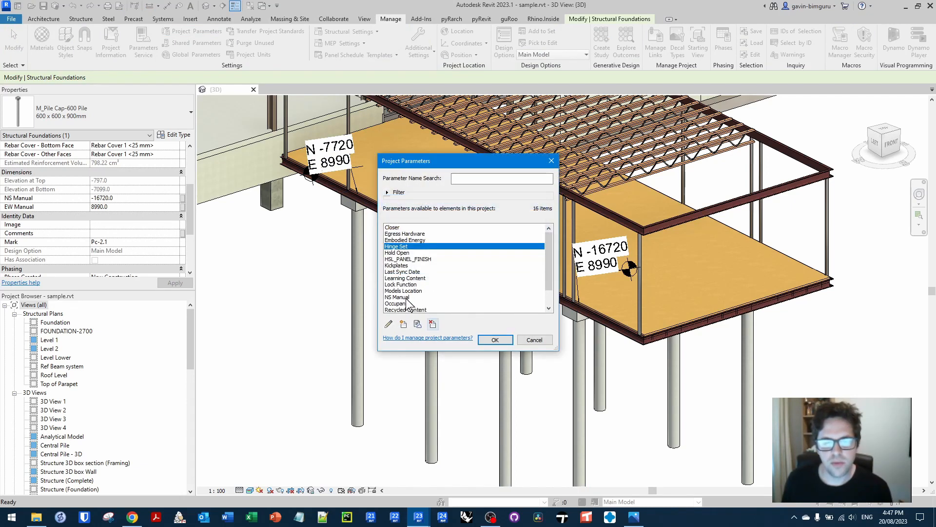
click(405, 297)
click(432, 324)
key(Return)
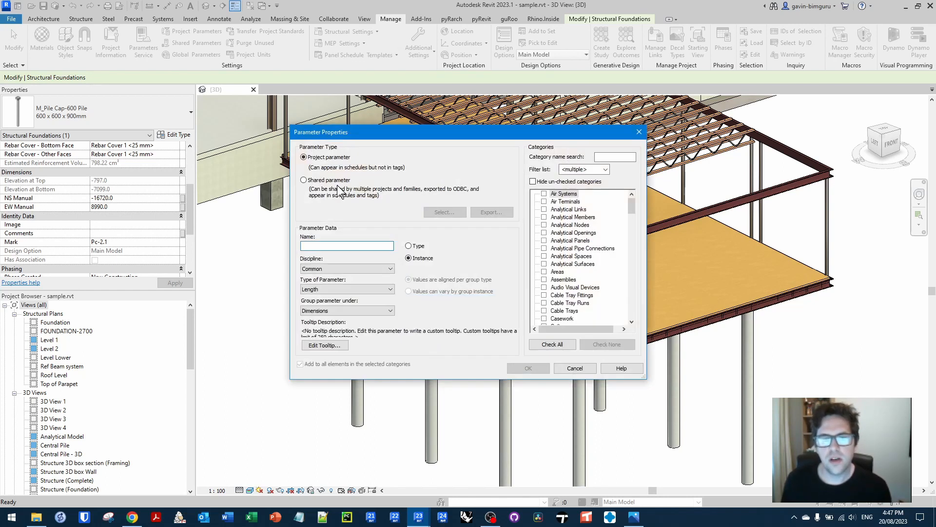
For a new shared project parameter, create a shared parameter file named Temporary on the Desktop
click(341, 181)
click(444, 212)
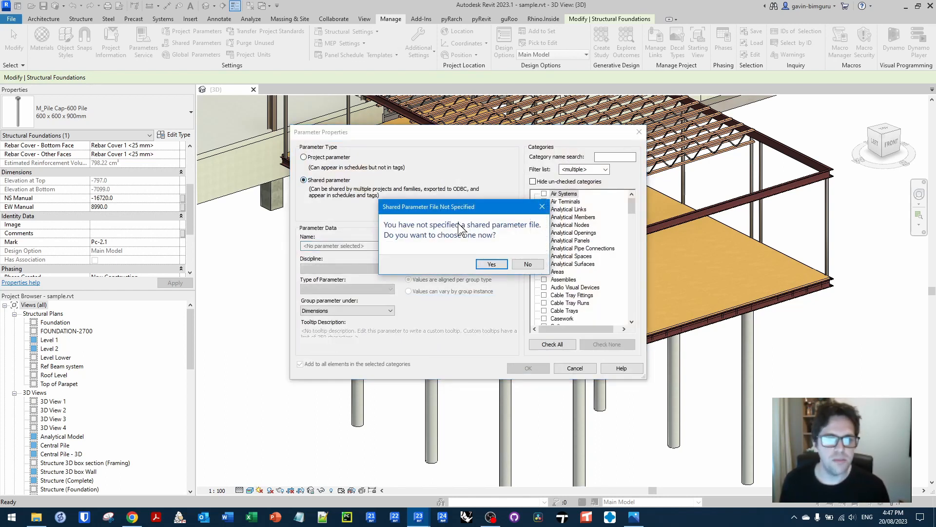
click(492, 264)
click(543, 179)
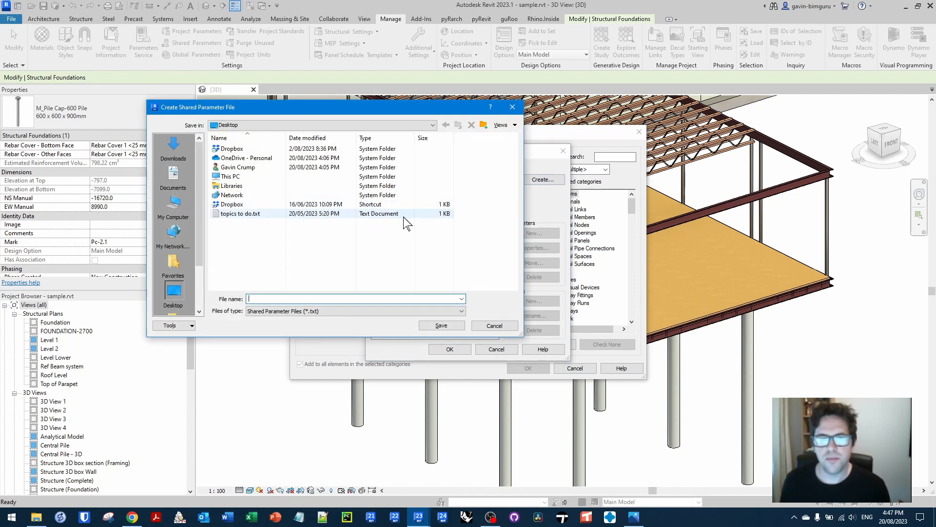
text(Temporar)
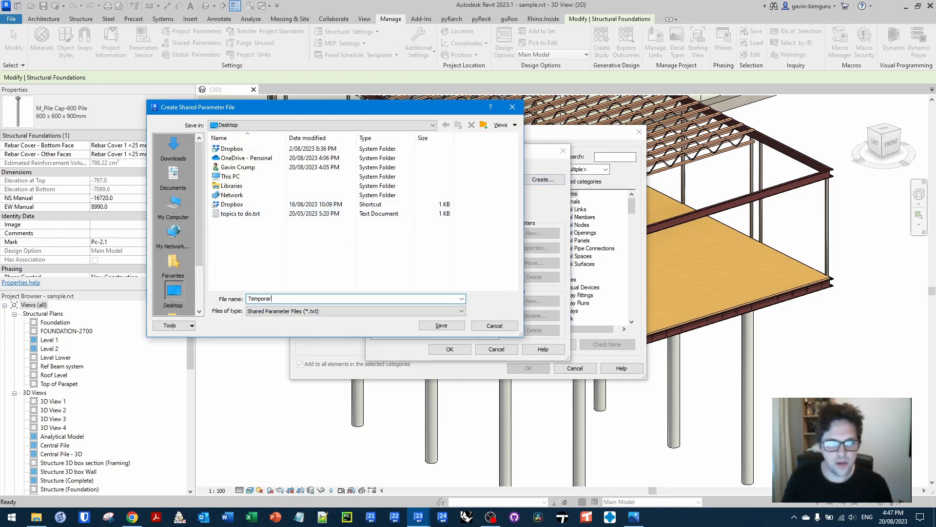
text(y)
key(Return)
Add a parameter group named Temporary to the shared parameter file
click(533, 302)
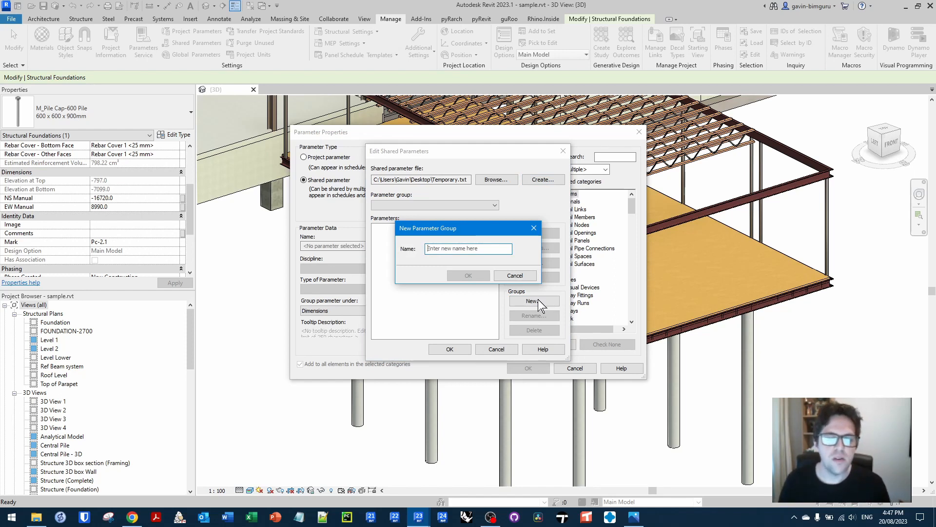
text(Temporary)
key(Return)
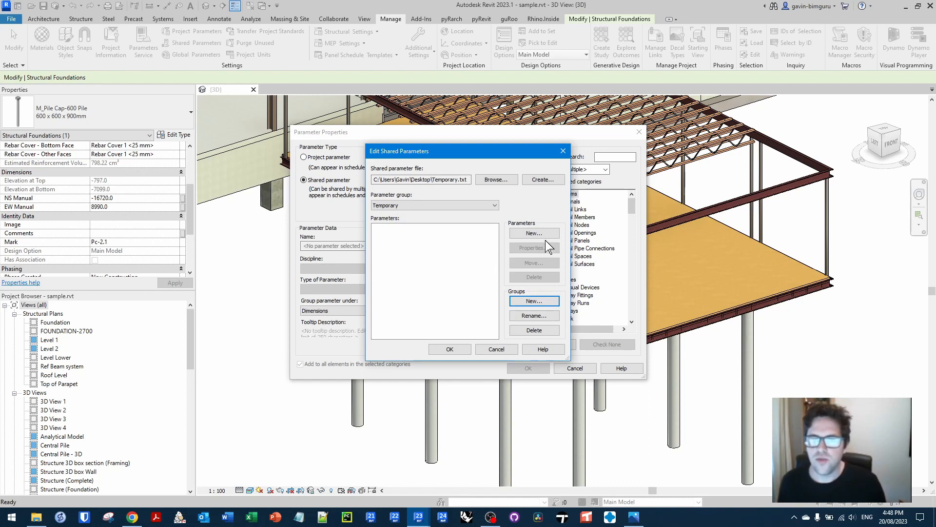
Add two Length parameters named NS Manual and EW Manual to the Temporary group and accept the shared parameter edits
click(534, 234)
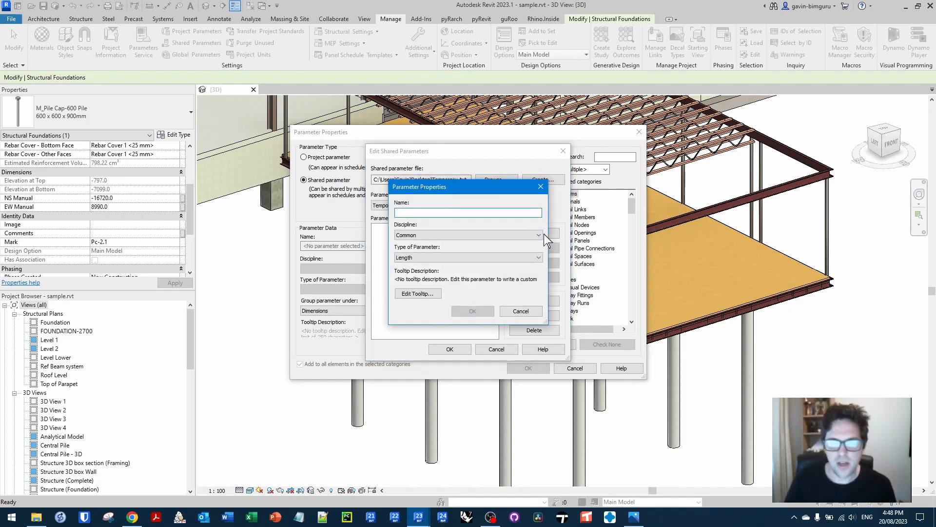
text(NS Manual)
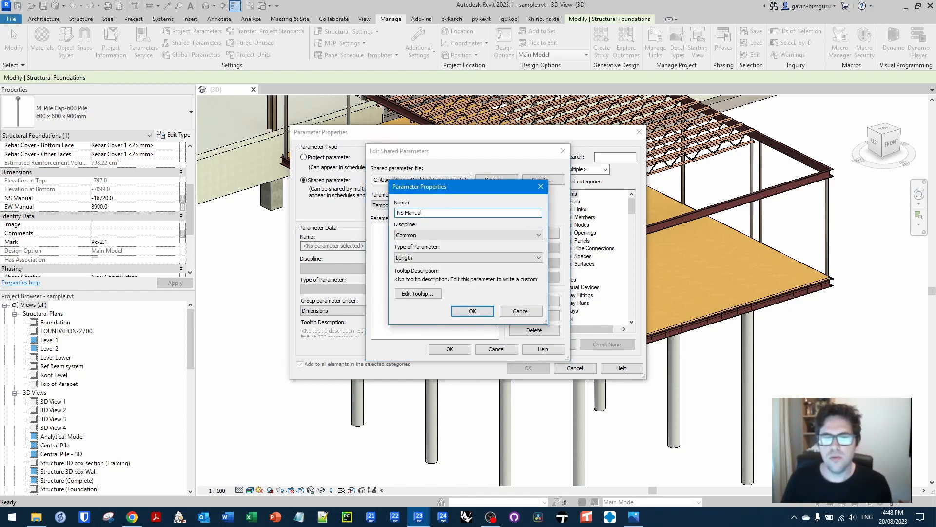
click(473, 311)
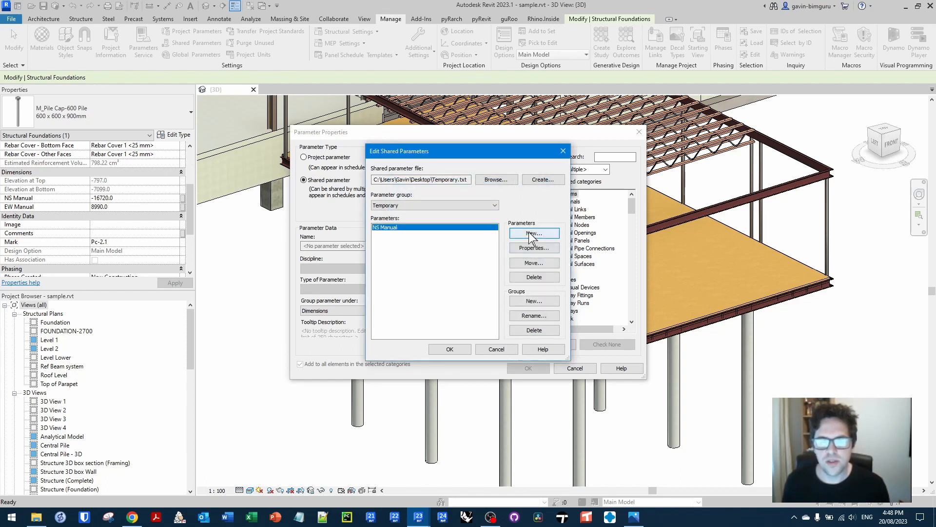
click(534, 234)
text(EW Manual)
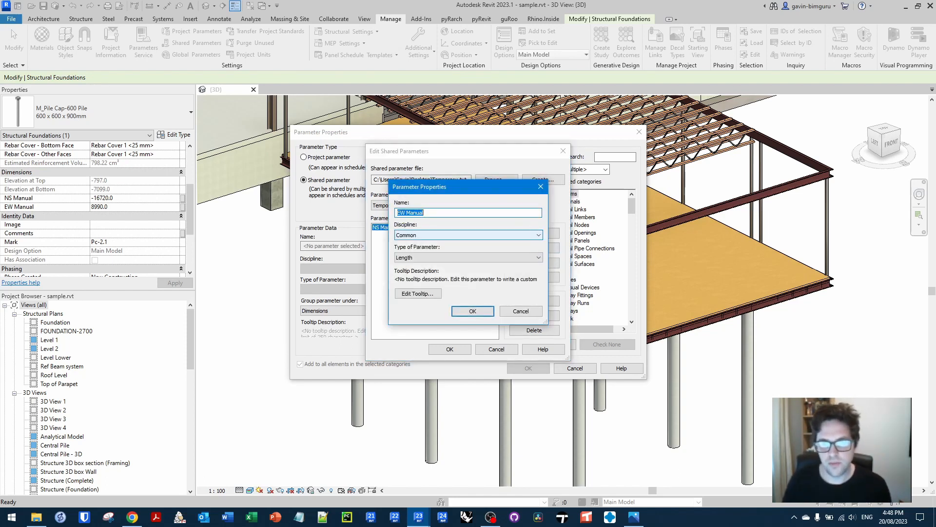
key(Return)
click(449, 349)
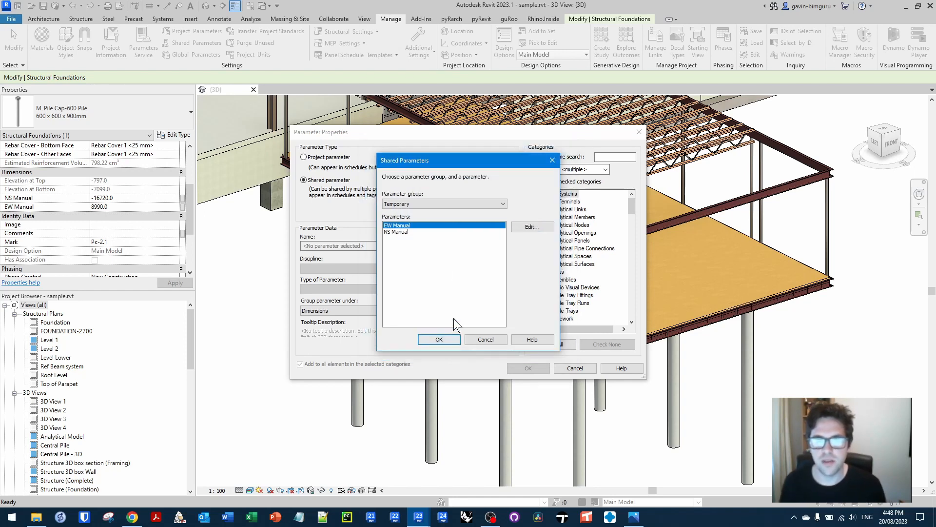
Add the shared parameter NS Manual to the project as an instance parameter under Dimensions for all categories
click(415, 231)
click(438, 339)
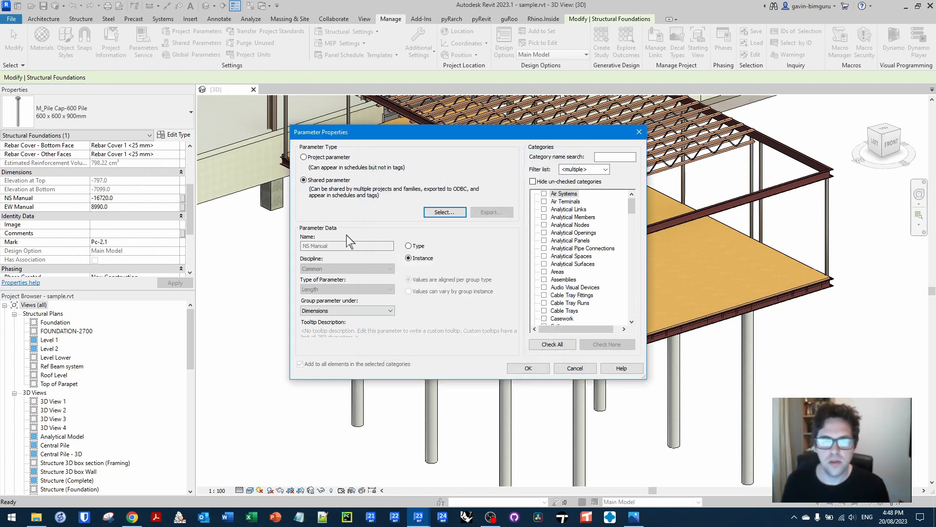
click(553, 344)
click(528, 368)
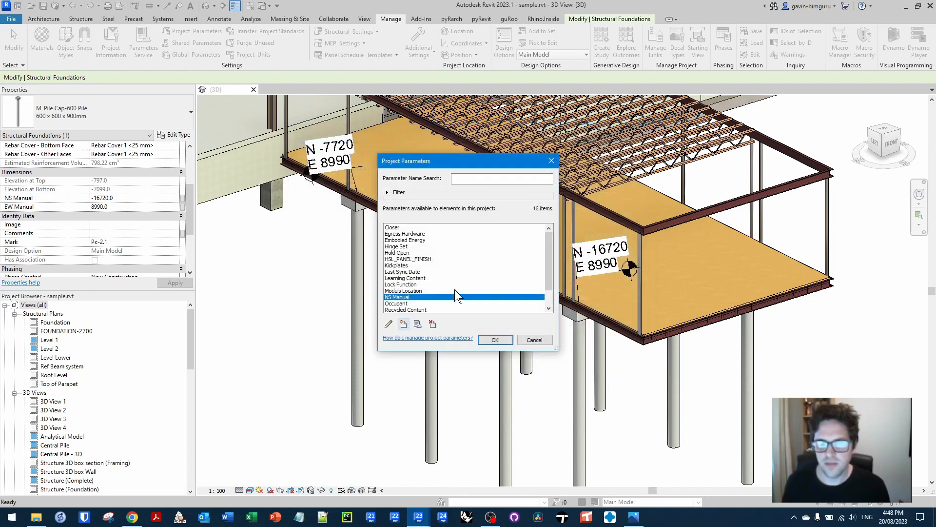
Add the shared parameter EW Manual as an instance parameter for all categories, accept the project parameters and deselect the pile cap
click(404, 324)
click(341, 179)
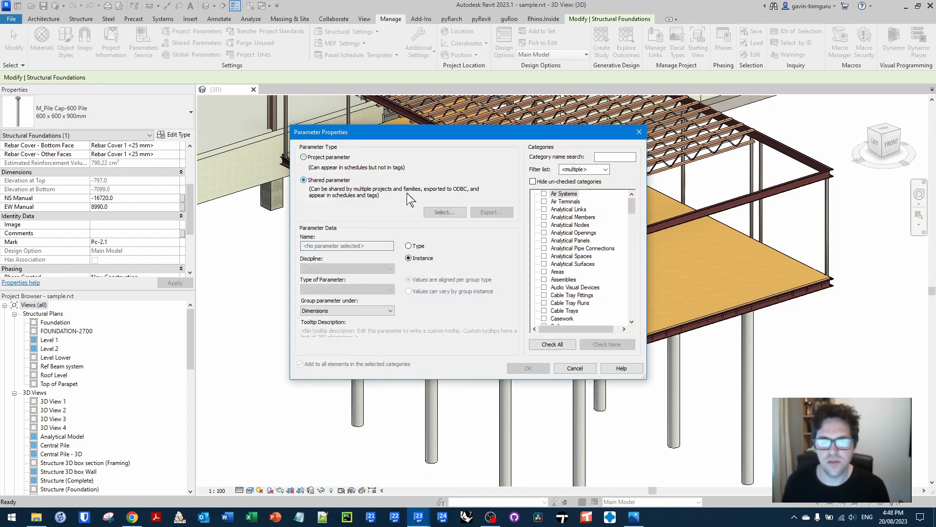
click(444, 213)
click(439, 338)
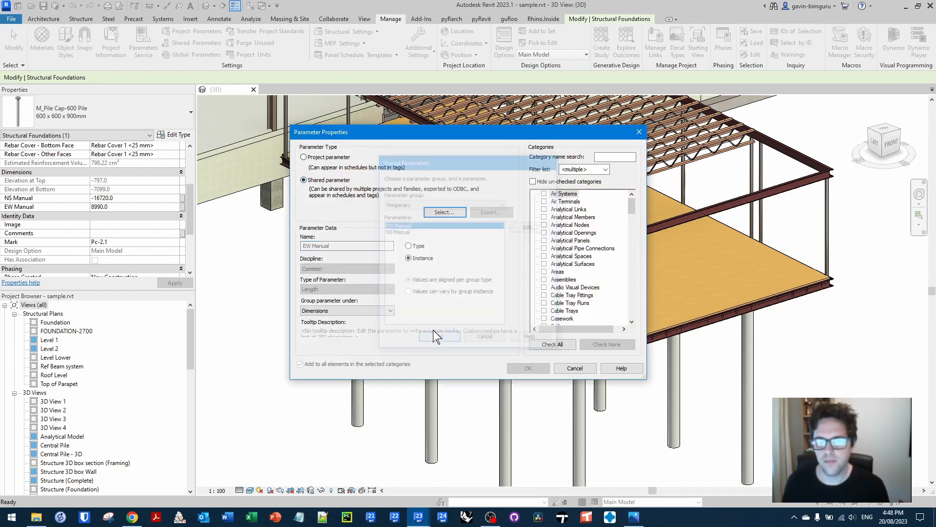
click(556, 345)
click(531, 370)
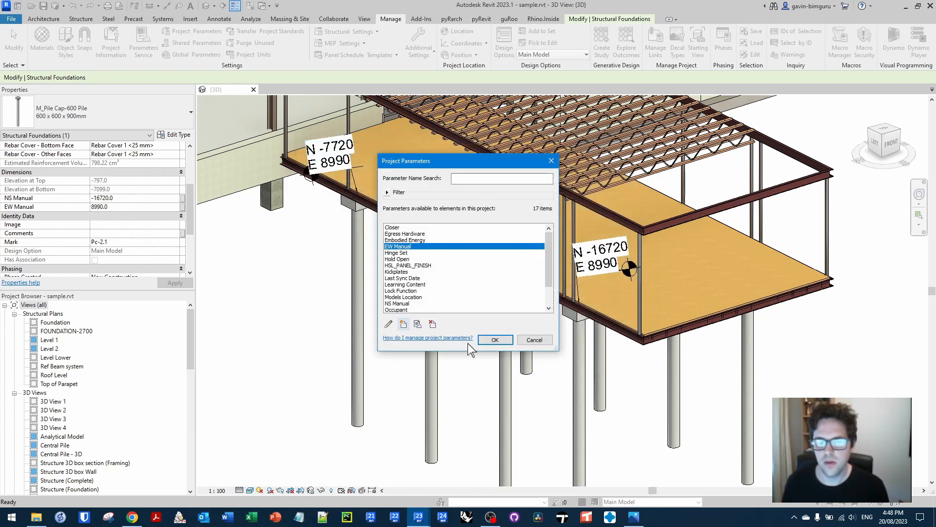
click(483, 339)
click(284, 288)
click(12, 18)
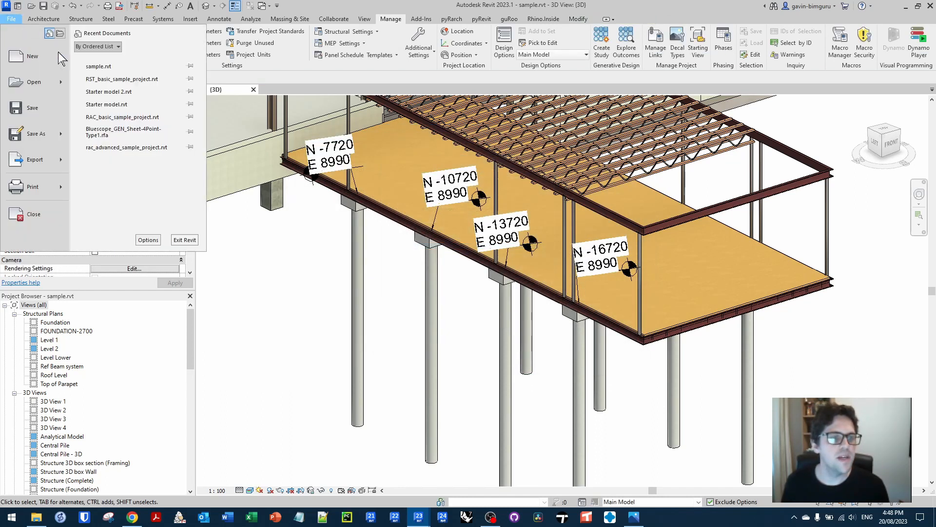
mouse_move(32, 58)
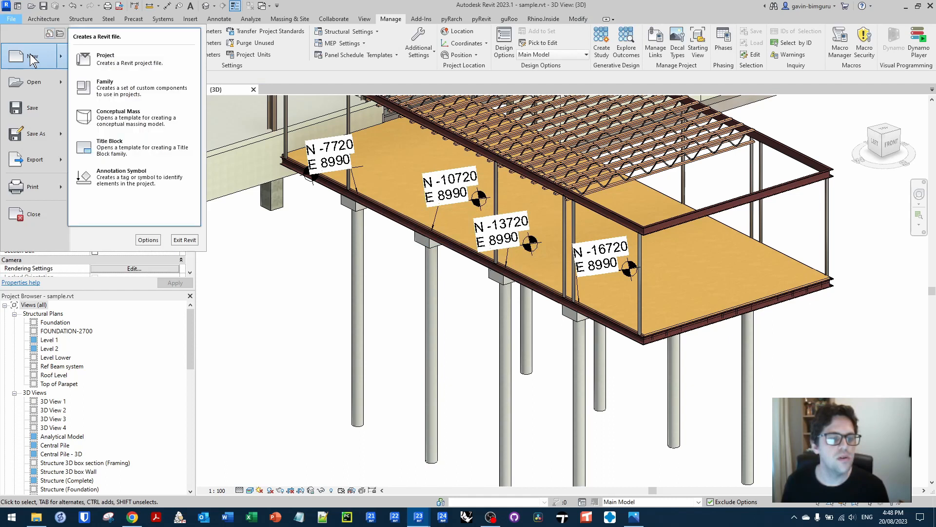
click(132, 83)
double_click(390, 184)
click(406, 267)
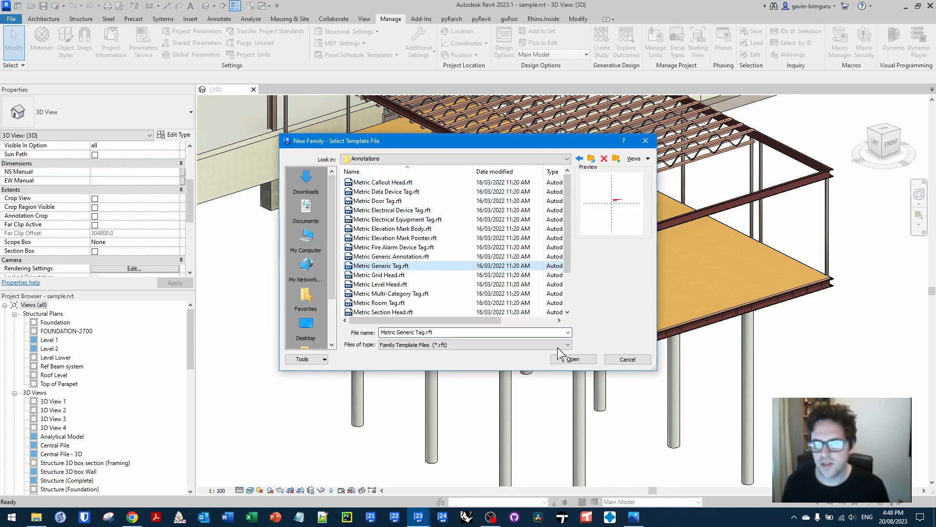
click(566, 359)
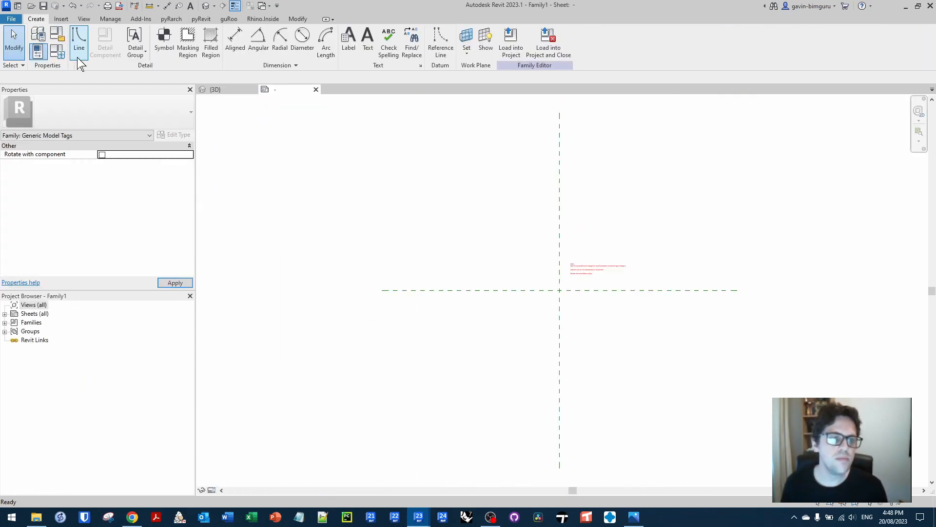
click(58, 36)
drag(530, 223, 543, 260)
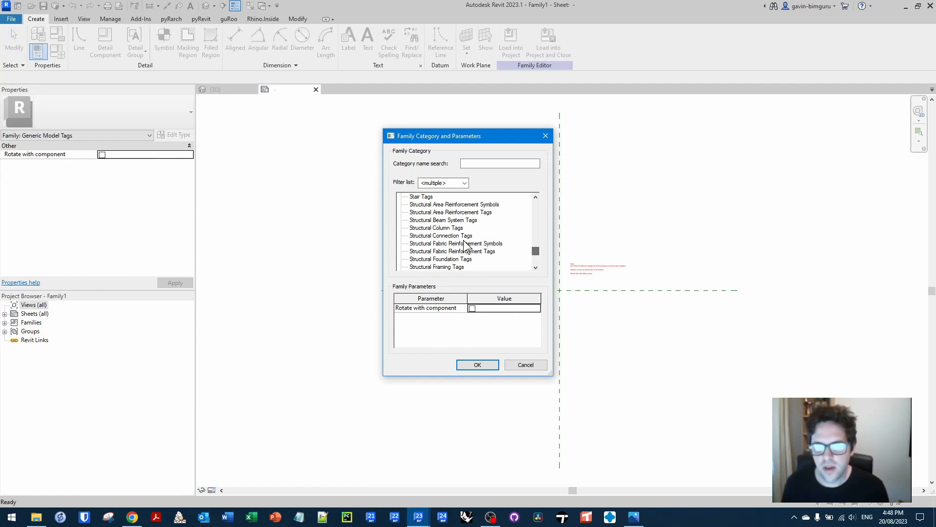
click(524, 364)
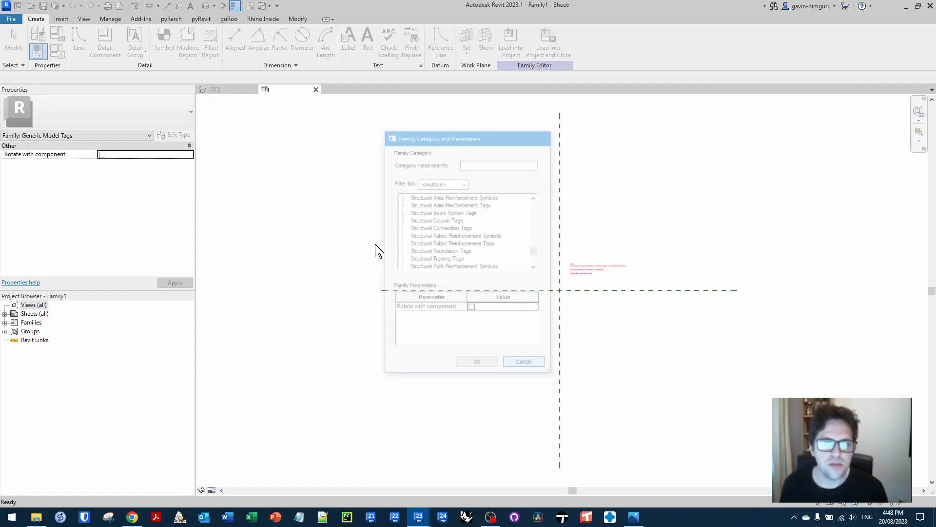
click(316, 89)
Create a new annotation family from the Metric Multi-Category Tag.rft template
click(12, 18)
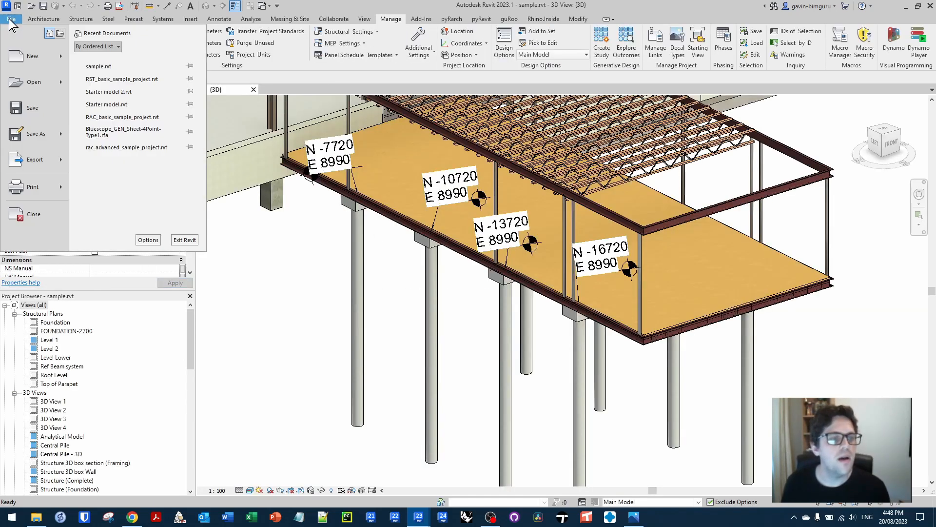
click(398, 180)
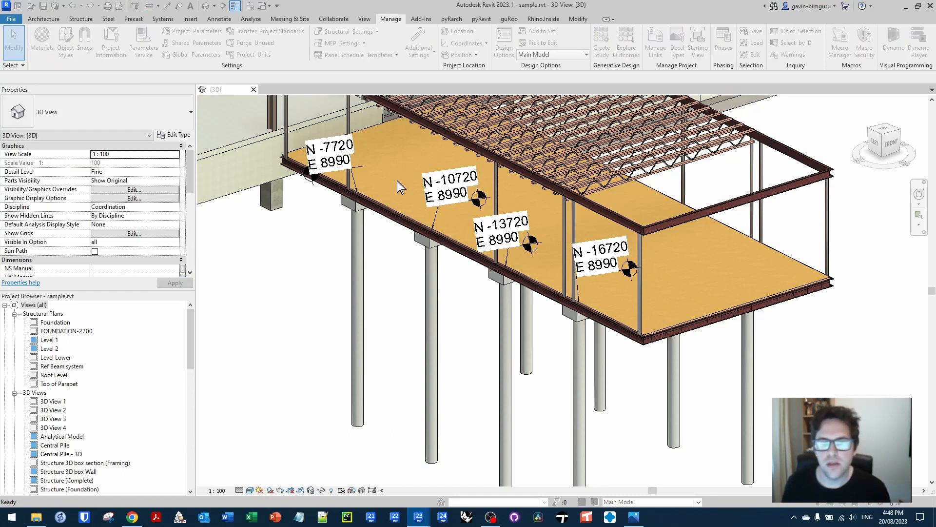
double_click(397, 182)
click(422, 265)
click(573, 359)
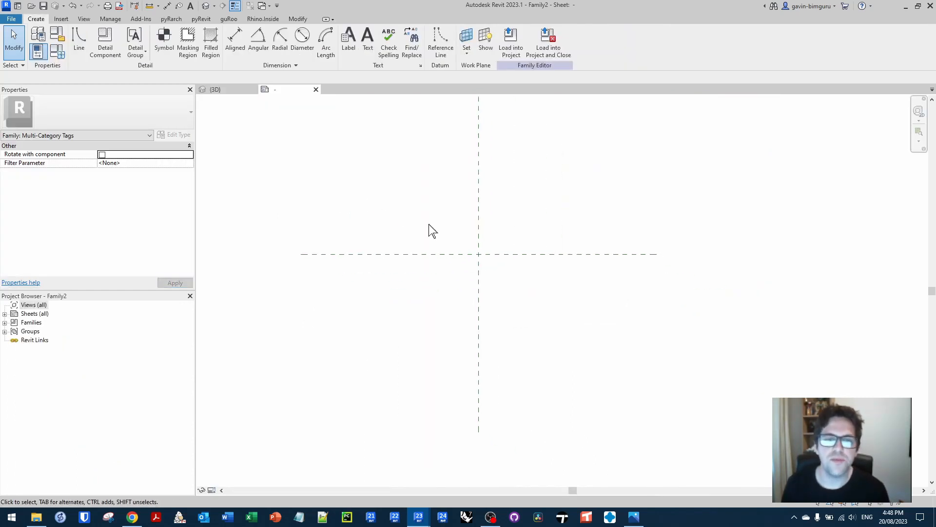
Place a label at the reference plane intersection and add the shared parameter NS Manual to it from the Temporary group
click(349, 49)
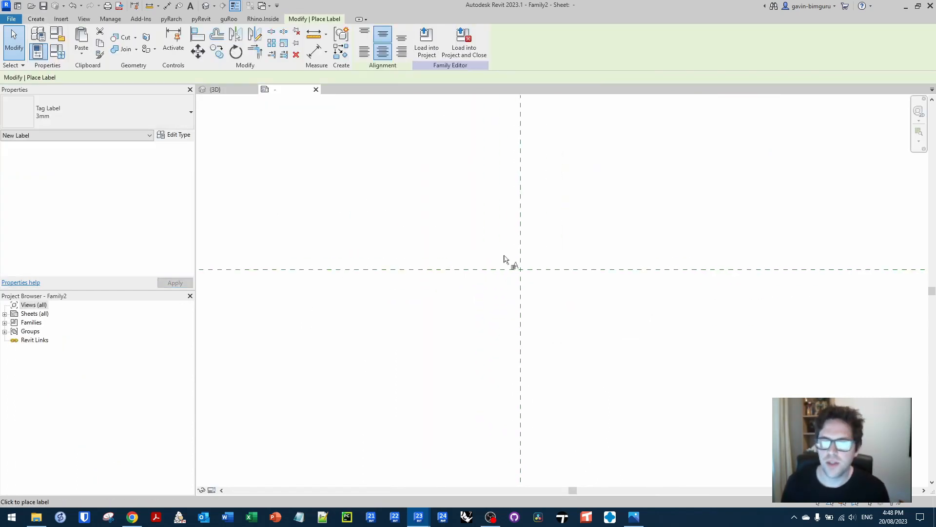
click(523, 272)
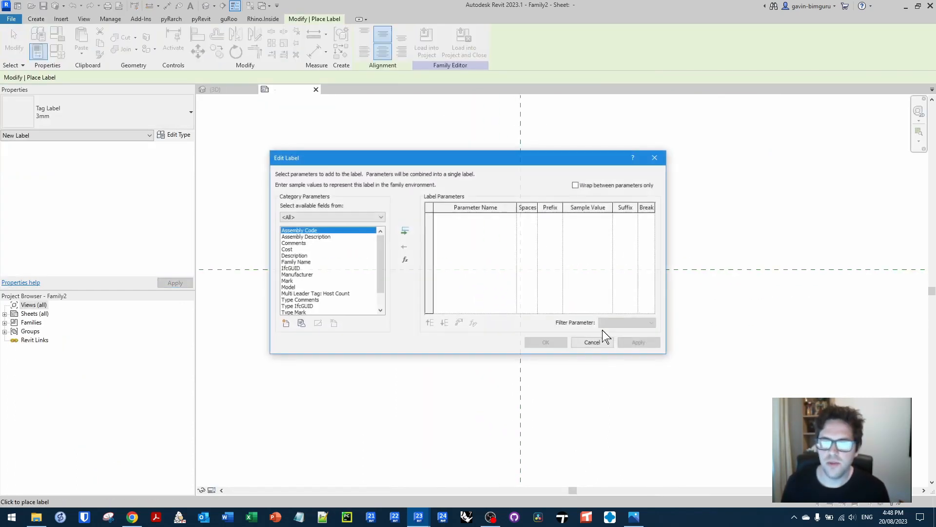
click(285, 324)
click(499, 231)
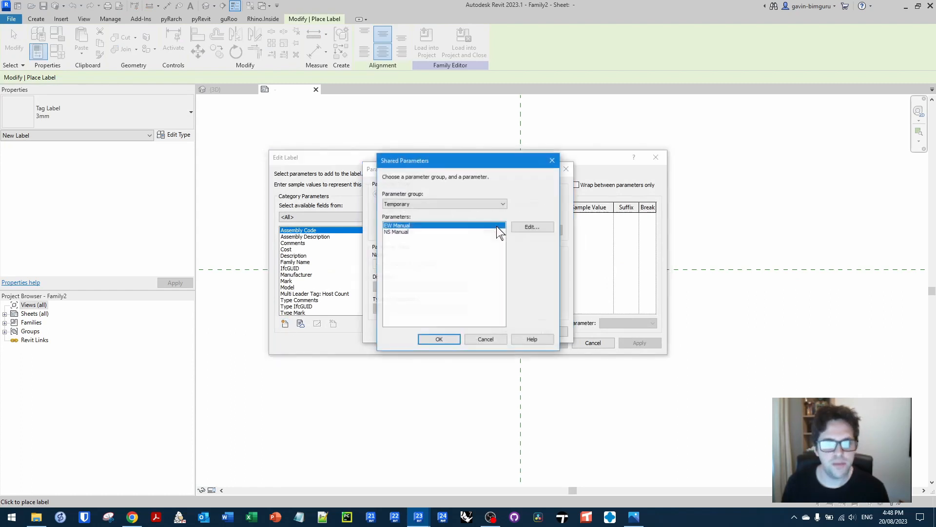
click(414, 232)
click(447, 340)
click(455, 331)
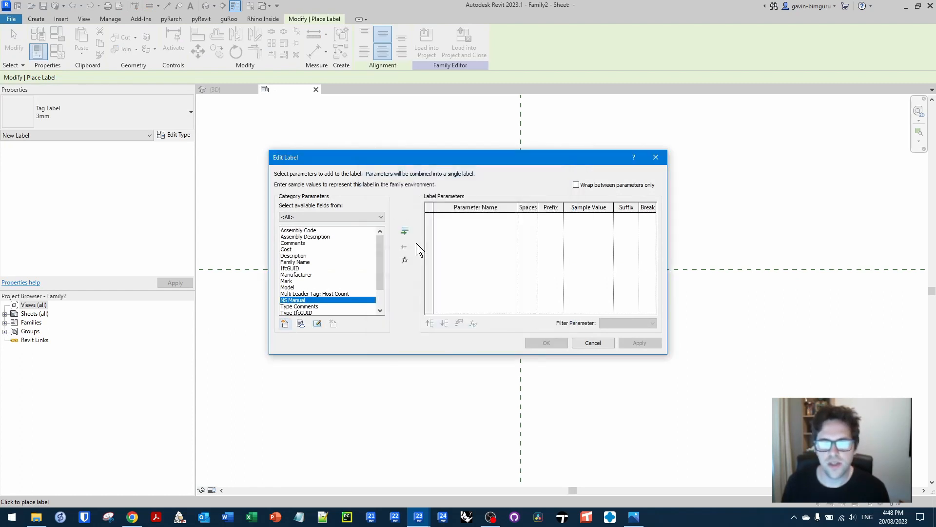
click(404, 230)
Add shared parameter EW Manual to the label, prefix the rows N/S: and E/W:, break after NS Manual, and accept
click(286, 324)
click(497, 230)
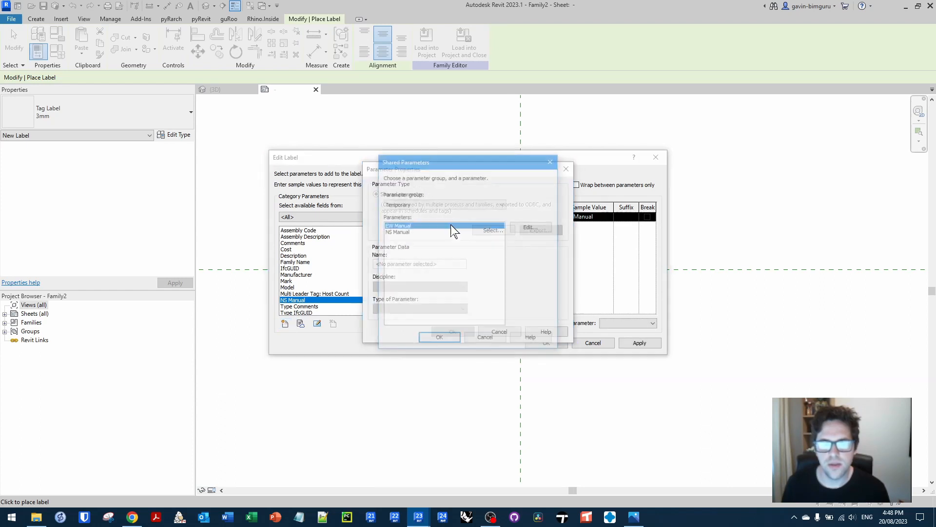
click(439, 339)
click(456, 331)
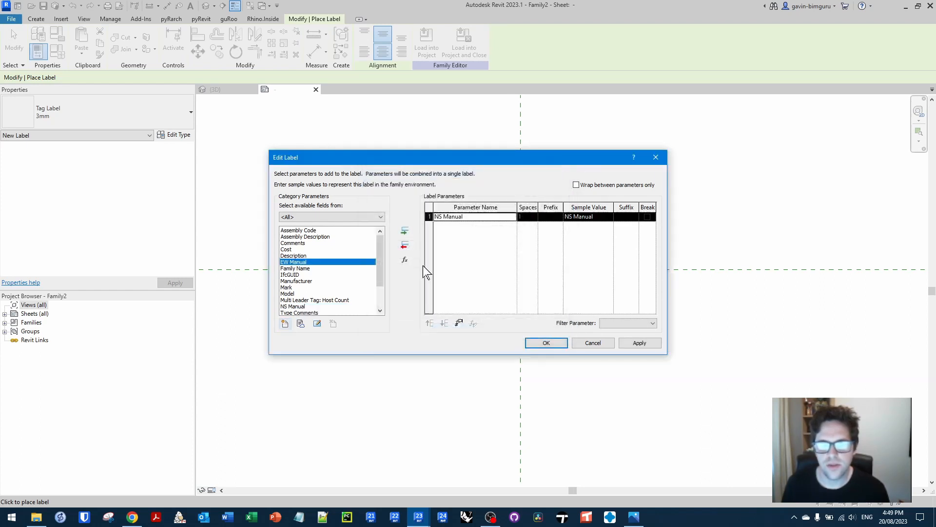
click(404, 231)
click(647, 217)
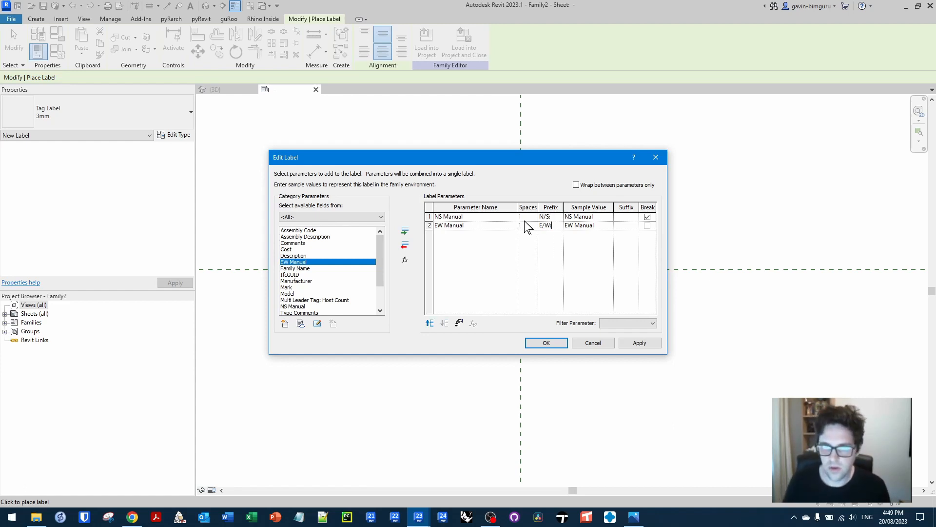
click(546, 343)
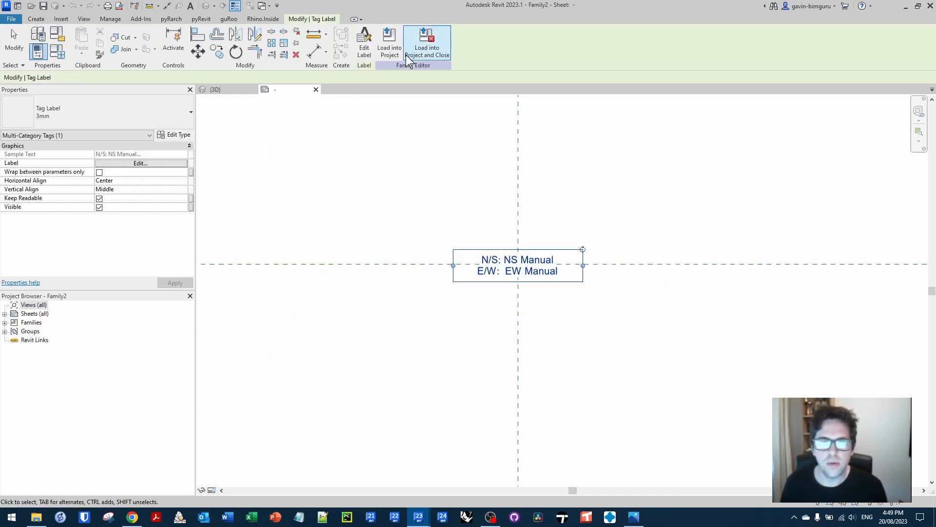
Align the label text Left and Top, and move the label so its left edge sits on the vertical reference plane
click(180, 180)
click(184, 181)
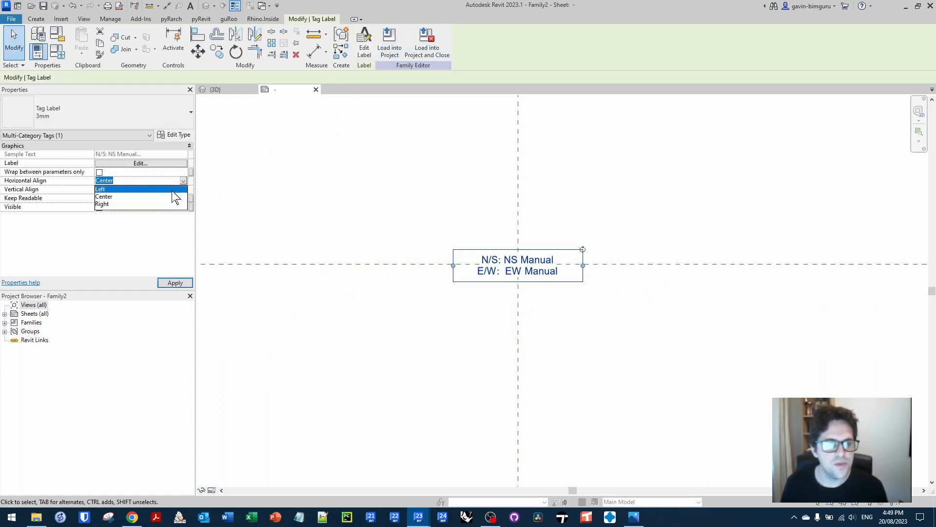
click(181, 191)
click(181, 189)
click(167, 198)
drag(492, 265, 557, 265)
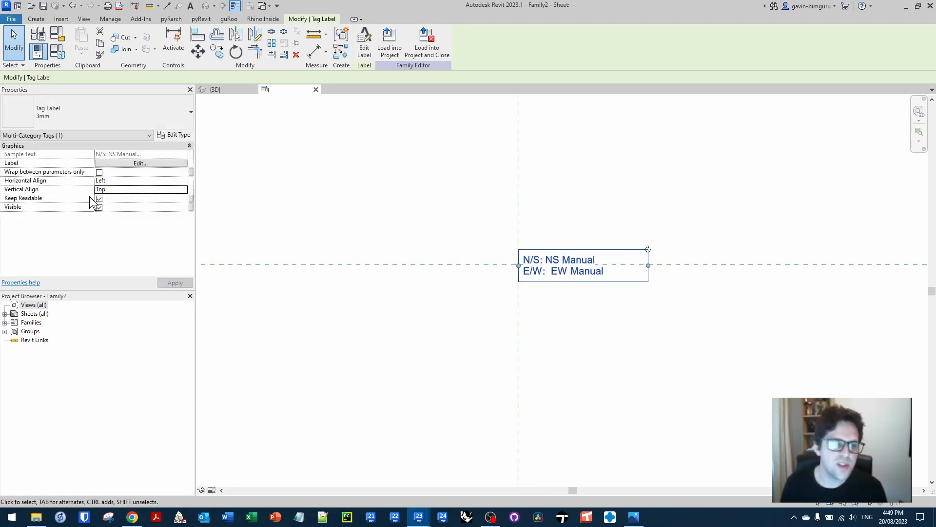
Keep the label's horizontal alignment at Left, set its vertical alignment to Middle, and deselect it
click(184, 181)
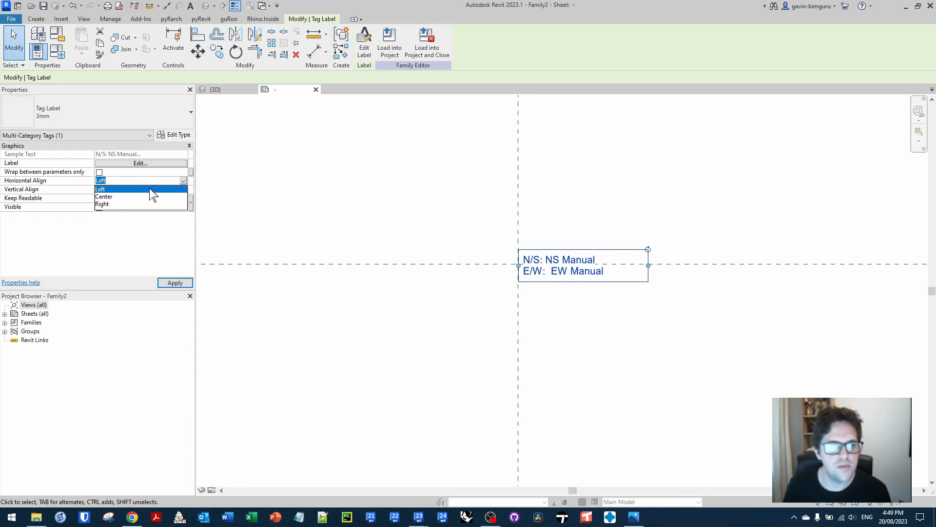
click(150, 190)
click(185, 189)
click(185, 189)
click(146, 205)
click(616, 190)
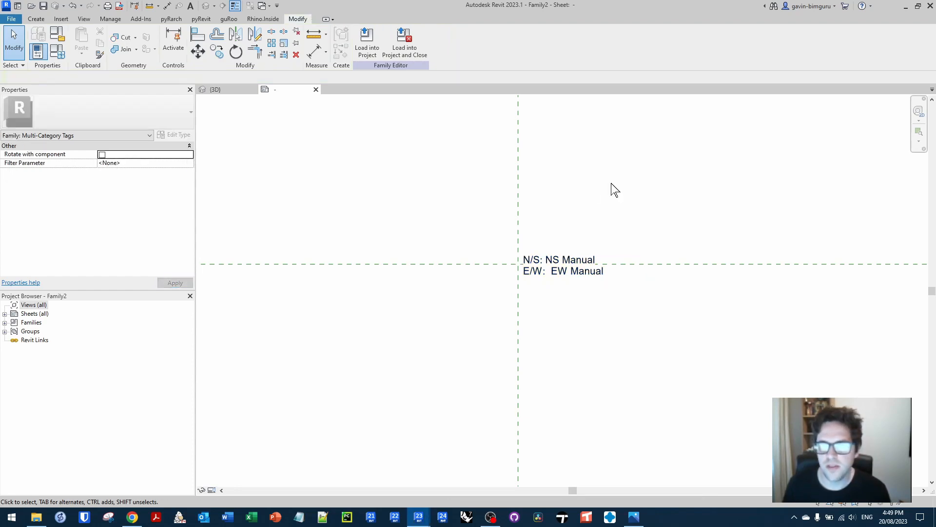
Temporarily hide the reference planes category and fit the label in the view
click(518, 173)
key(h)
key(c)
key(z)
key(f)
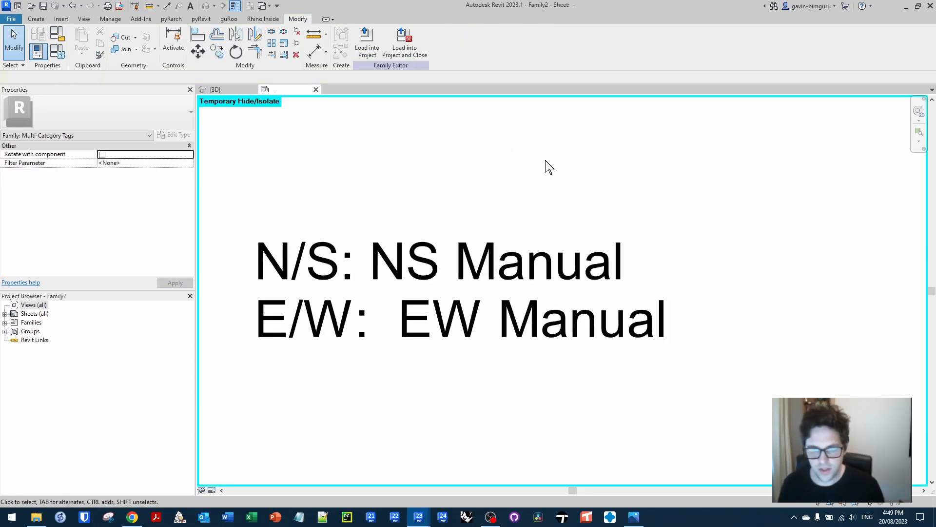
Save the tag family to the Desktop as Coordinate values tag, load it into the sample project and close the family
key(ctrl+s)
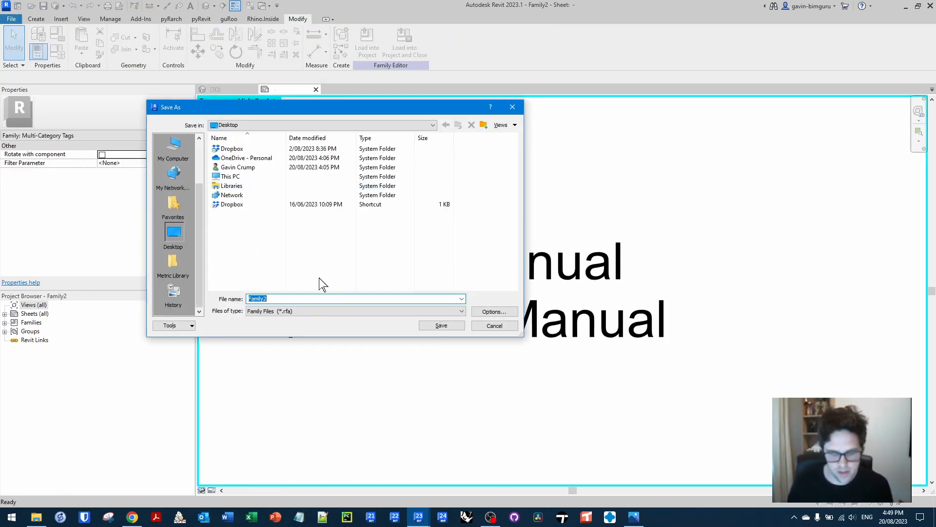
text(cO)
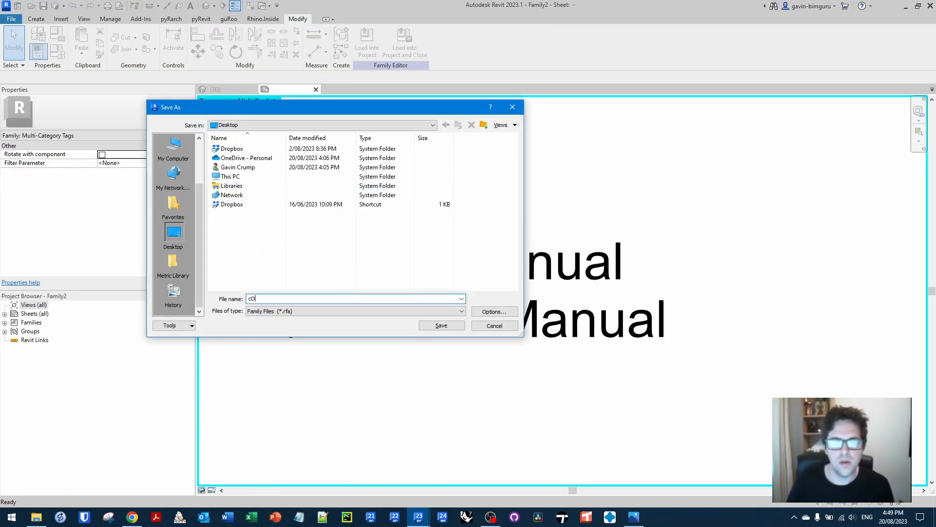
text(Coordinate values tag)
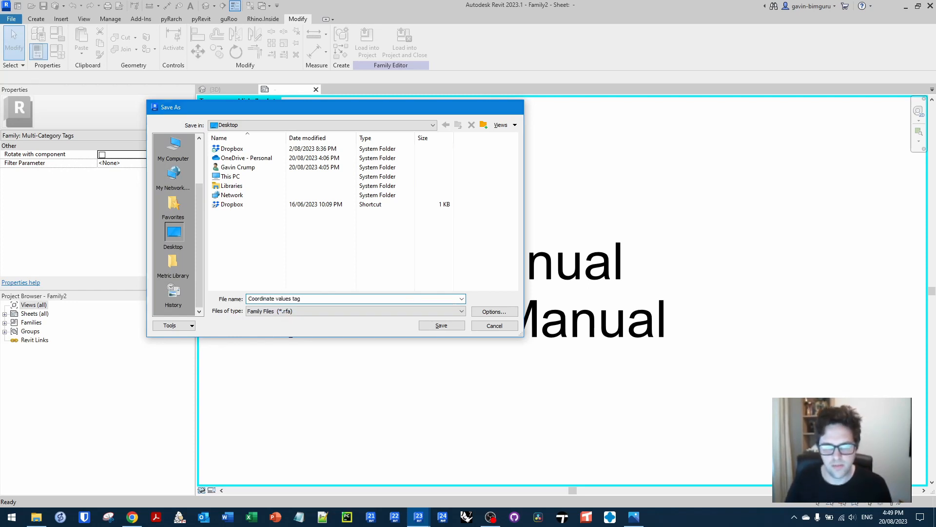
key(Return)
click(413, 49)
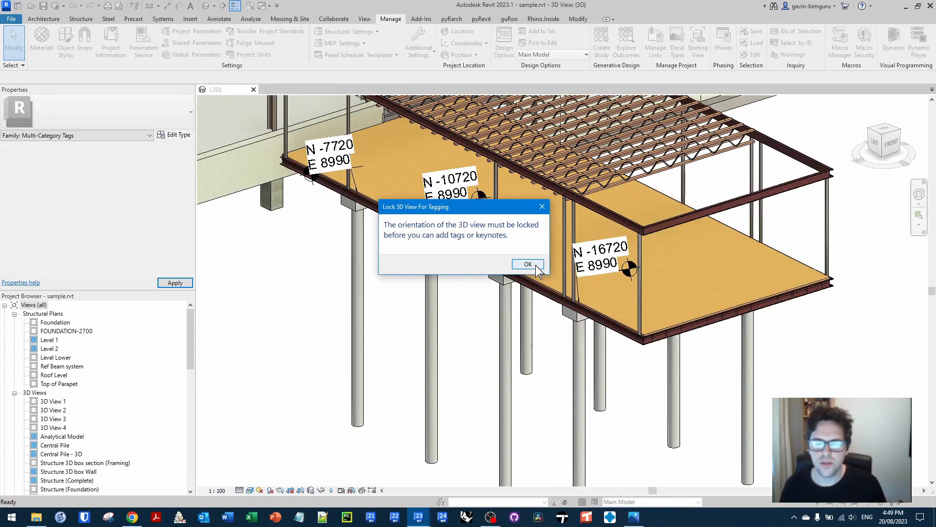
click(528, 264)
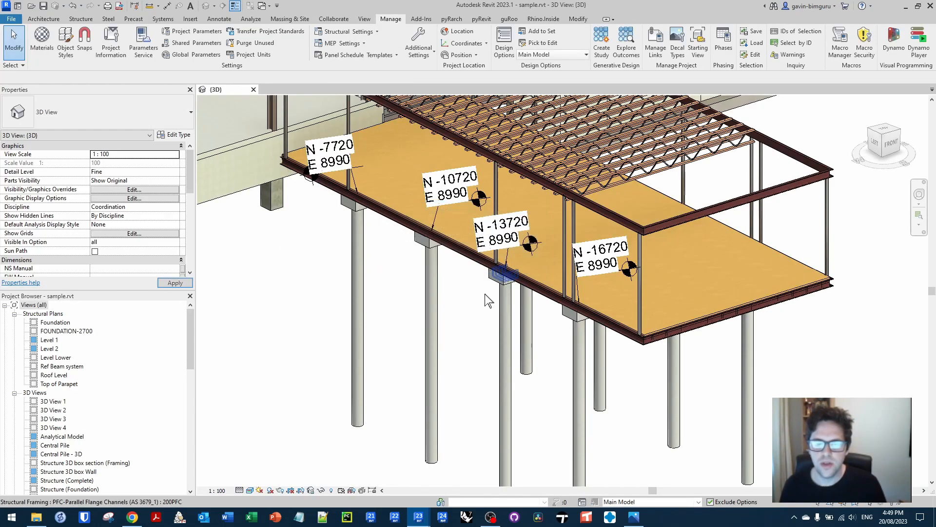
Save the 3D view's orientation as a locked view named 3d so that it accepts tags
click(311, 490)
click(351, 459)
text(3d)
click(482, 276)
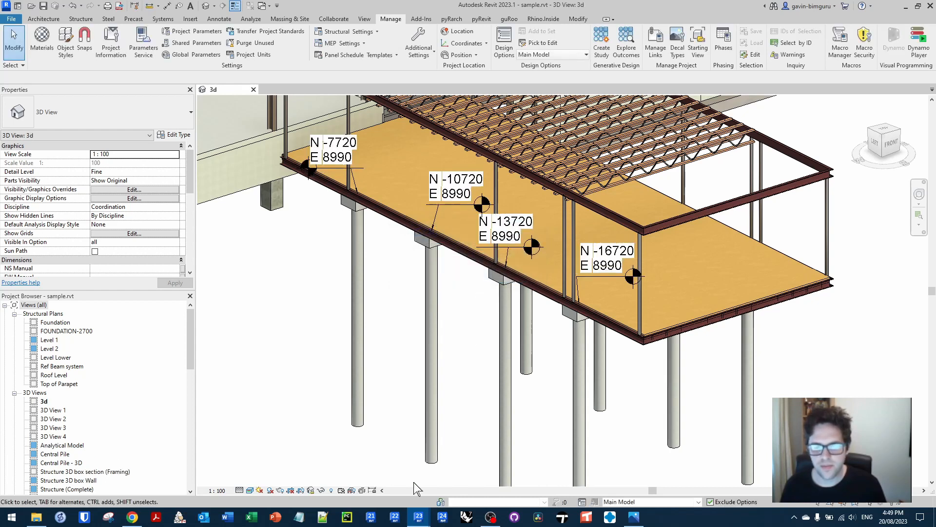
scroll(667, 305, down, 1)
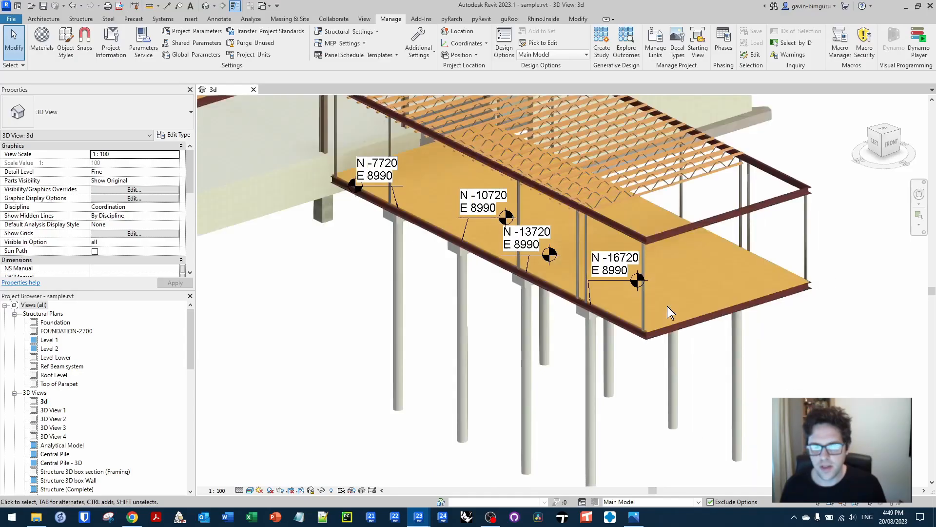
scroll(667, 305, down, 2)
Switch to Dynamo and save the graph to the Desktop as real world coords 2
mouse_move(419, 516)
click(500, 478)
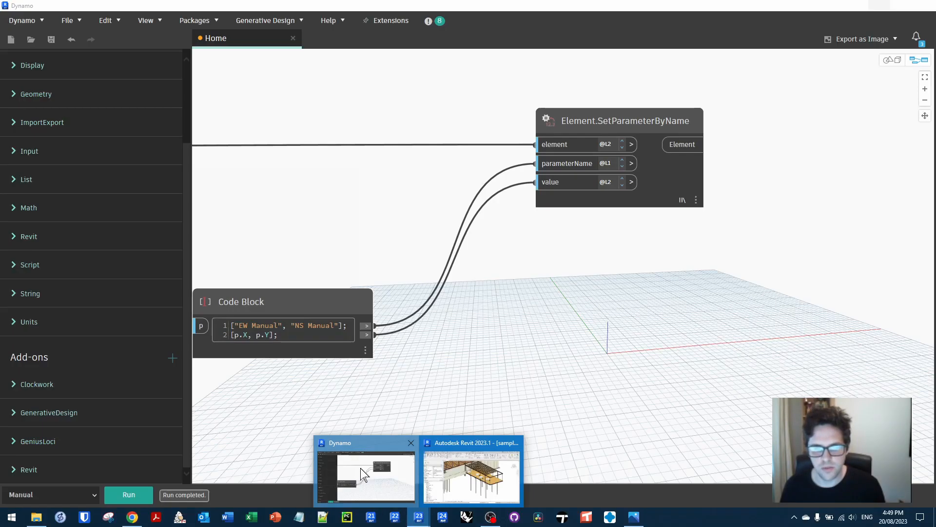
click(365, 474)
key(ctrl+s)
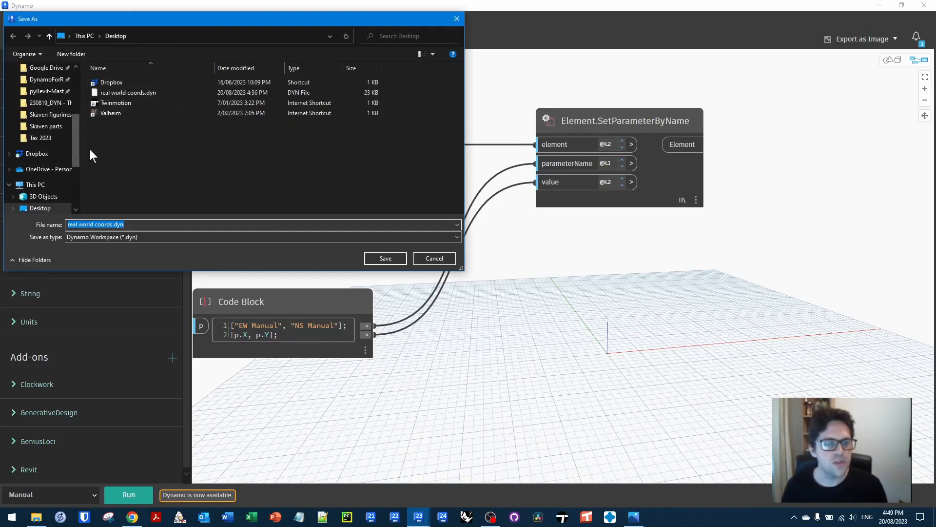
text(real)
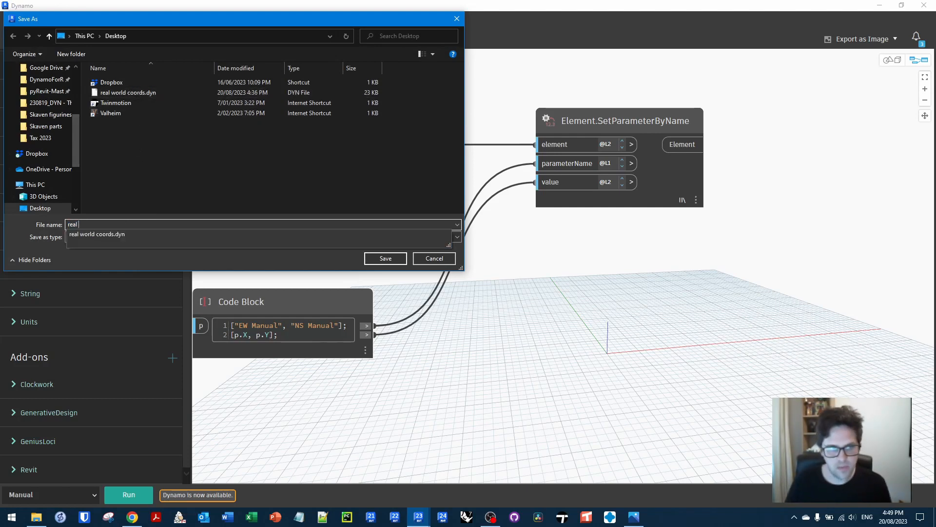
text( world coords 2)
key(Return)
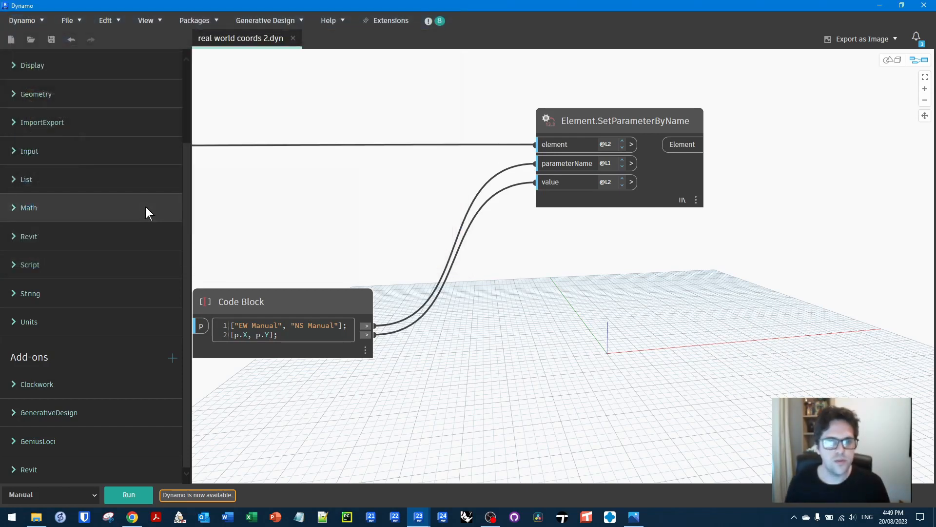
Close and reopen real world coords 2, allow the untrusted file to open, and run the graph
click(293, 39)
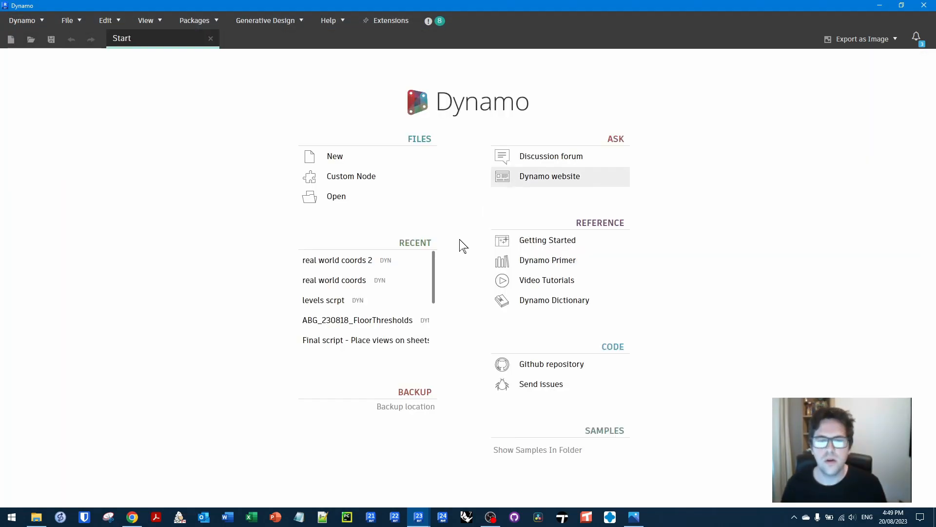
click(385, 269)
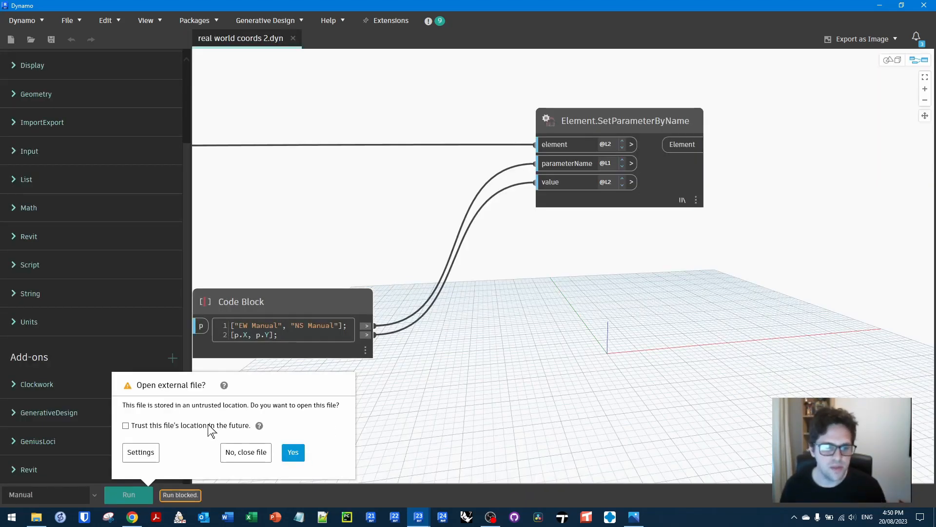
click(298, 451)
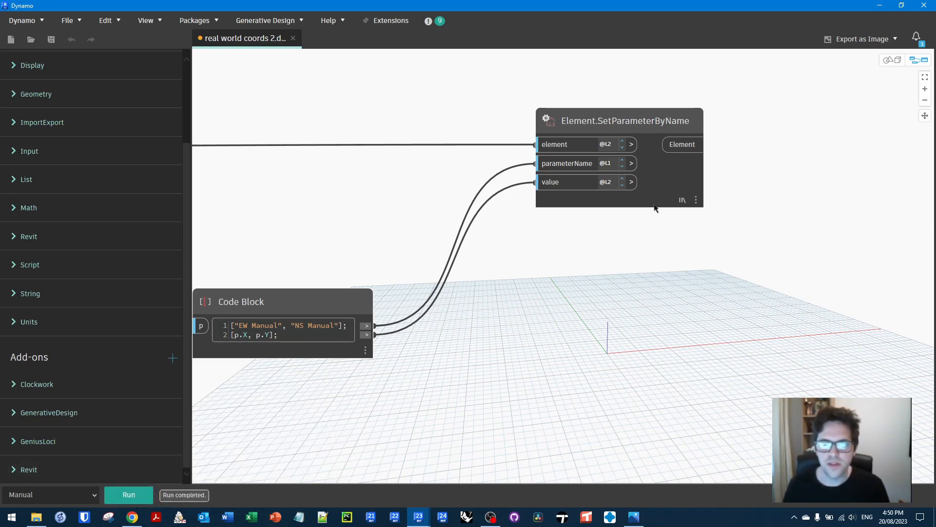
Return to the Revit model and check the NS Manual and EW Manual values of the pile cap nearest the deck corner
click(879, 5)
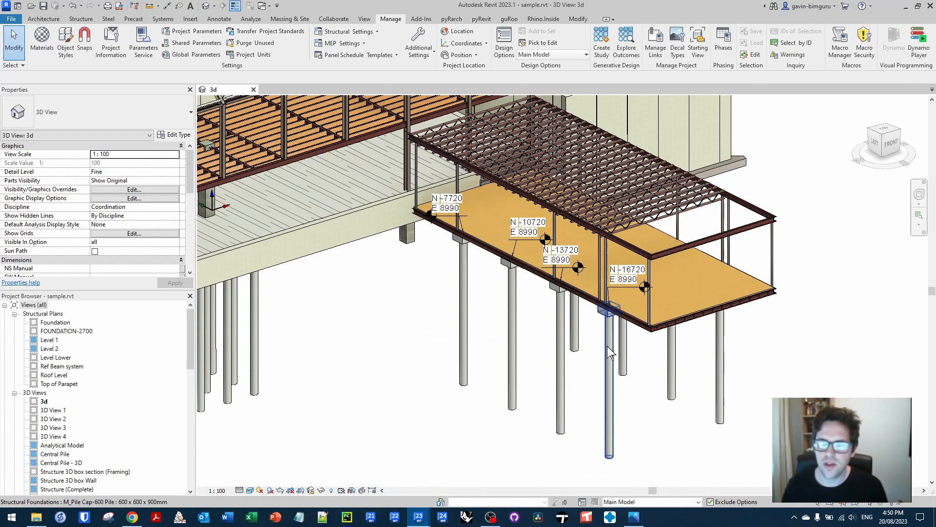
scroll(113, 205, down, 4)
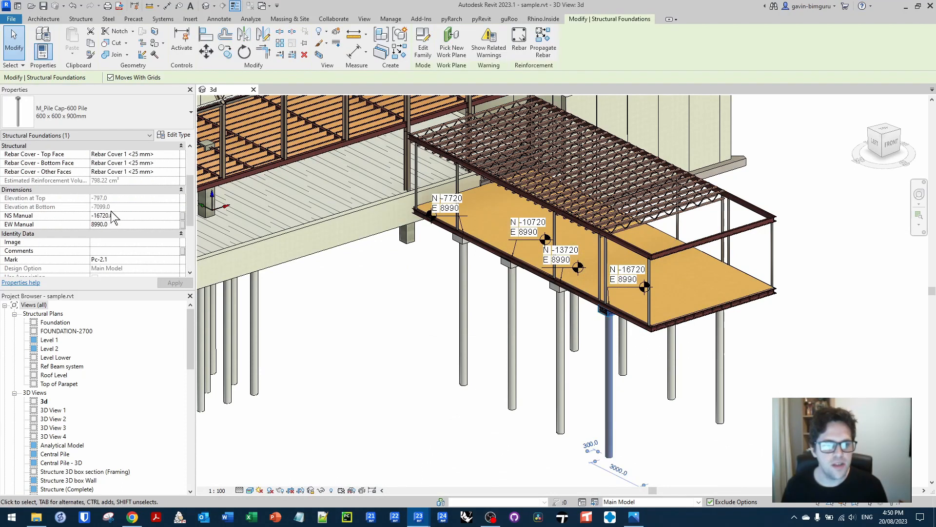
click(381, 374)
Place leaderless multi-category Coordinate values tags on the four pile caps along the deck's long front edge
click(220, 19)
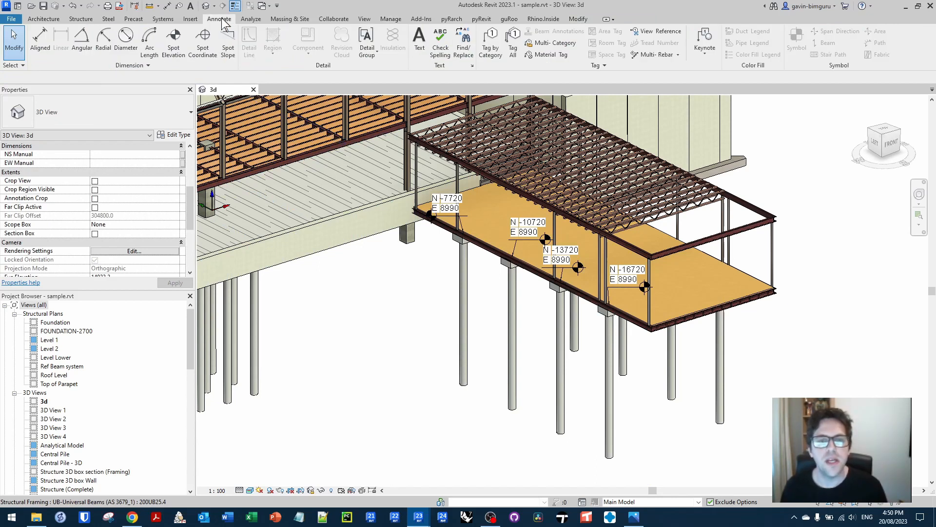
click(544, 43)
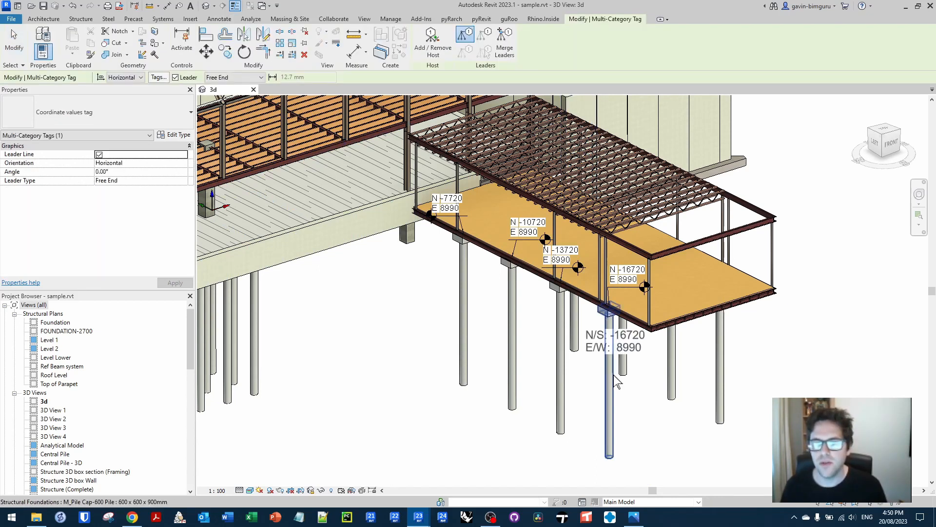
click(175, 77)
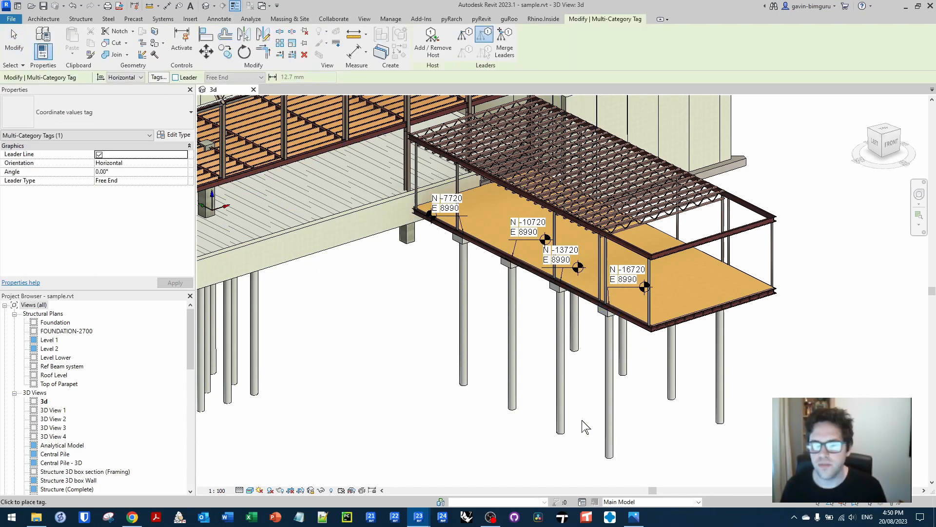
click(610, 418)
click(561, 420)
click(465, 313)
Tag the pile at the far end of the deck's short side without a leader, and end tagging
scroll(477, 247, up, 1)
middle_drag(642, 347, 381, 248)
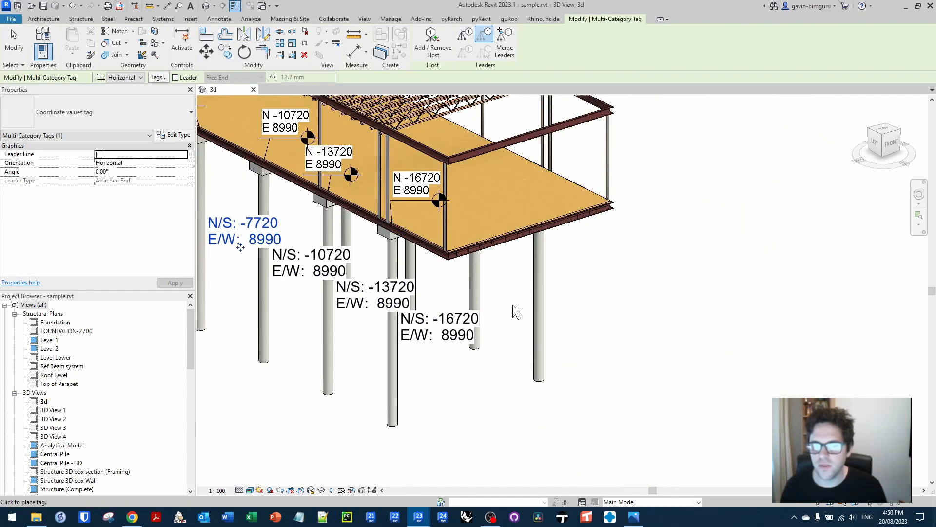
click(538, 308)
key(Escape)
key(Escape)
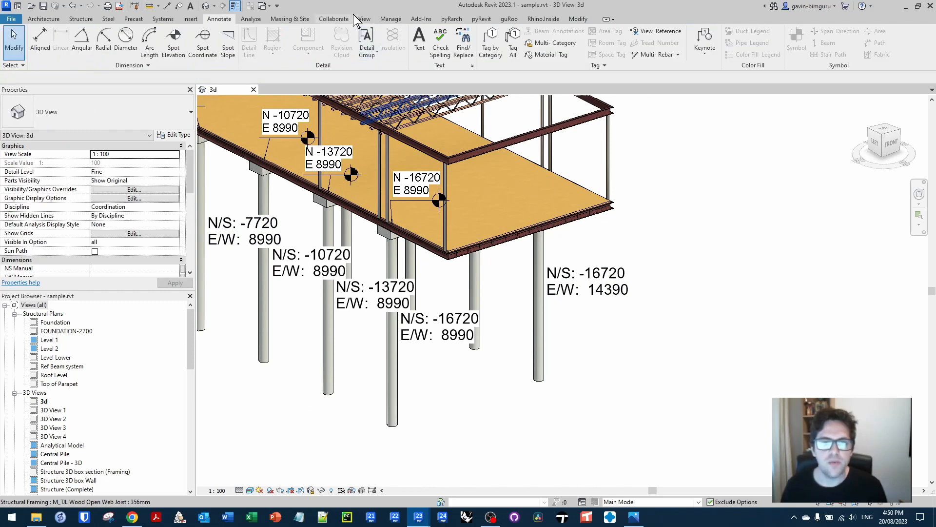
Create a new schedule for the Structural Foundations category
click(363, 19)
click(568, 47)
click(602, 68)
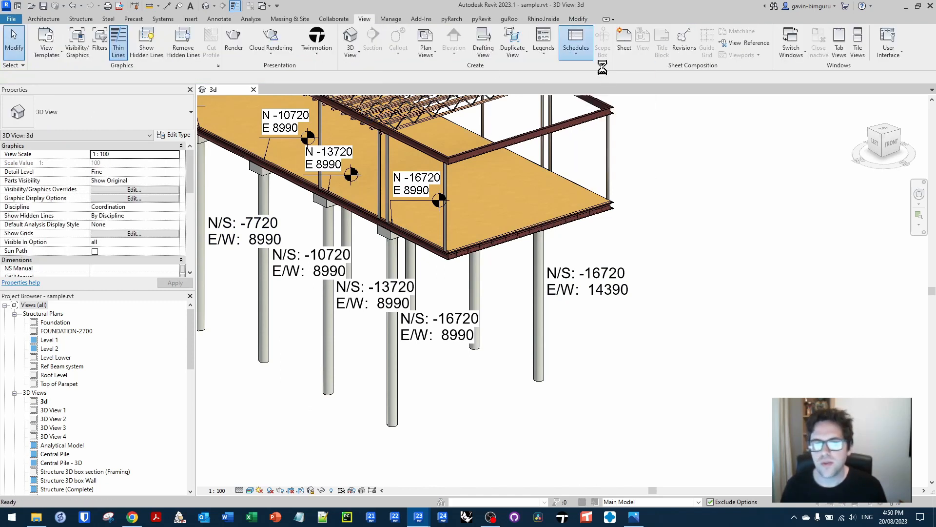
click(427, 266)
key(s)
scroll(426, 266, down, 4)
scroll(427, 269, down, 1)
click(425, 281)
click(451, 334)
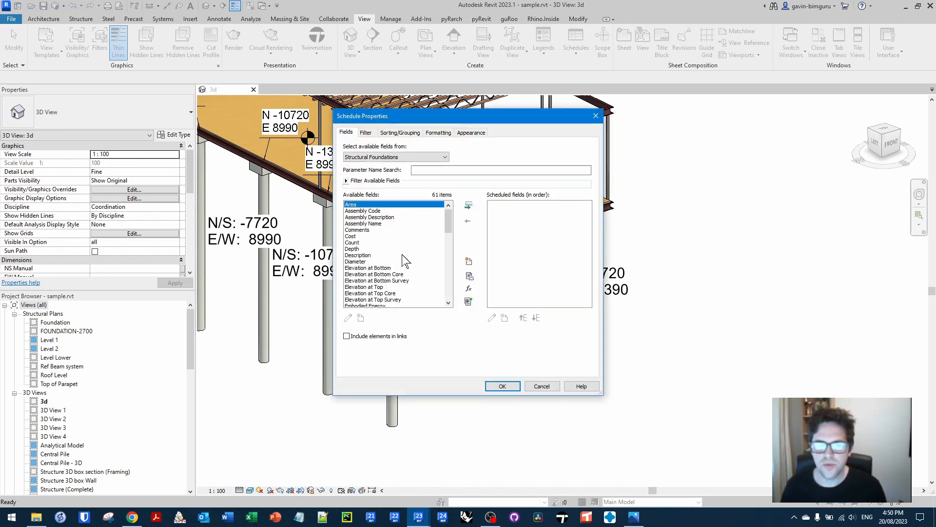
Add the NS Manual and EW Manual fields to the foundation schedule and generate it
drag(447, 215, 447, 253)
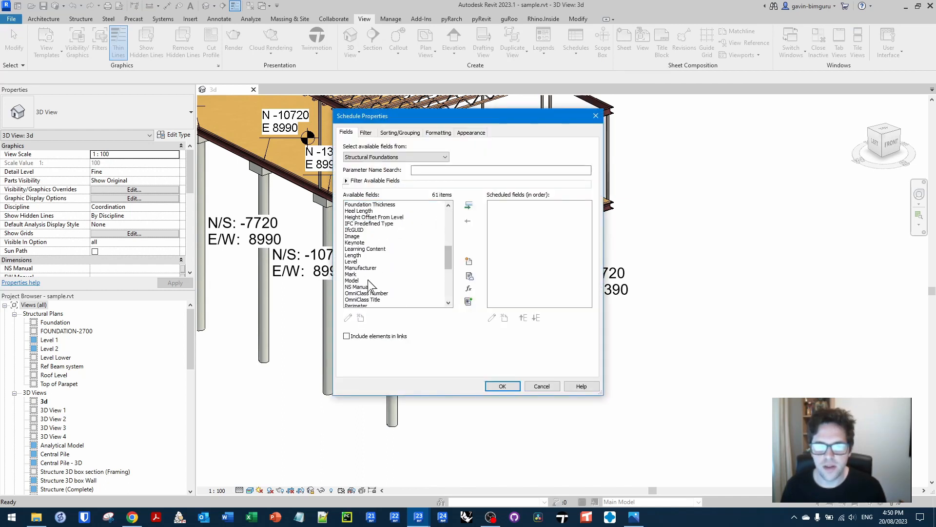
click(374, 287)
click(469, 205)
scroll(448, 251, up, 8)
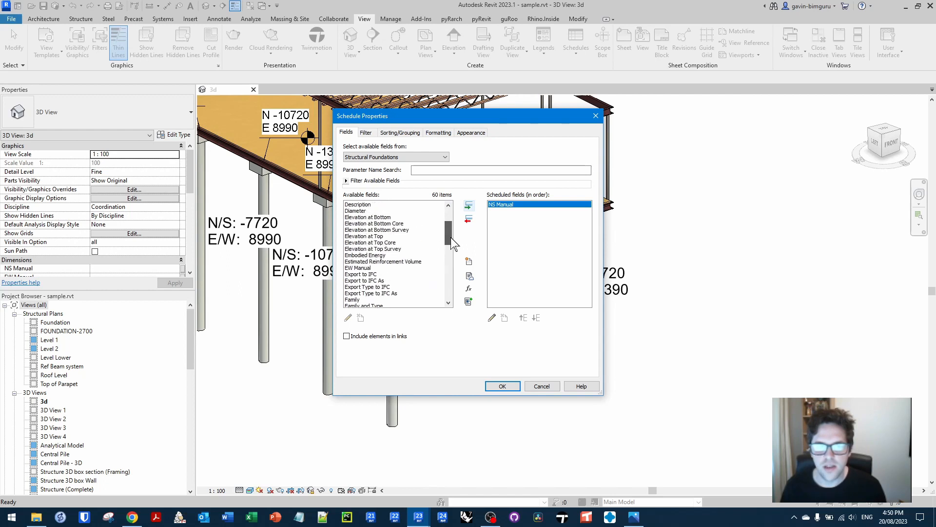
click(370, 287)
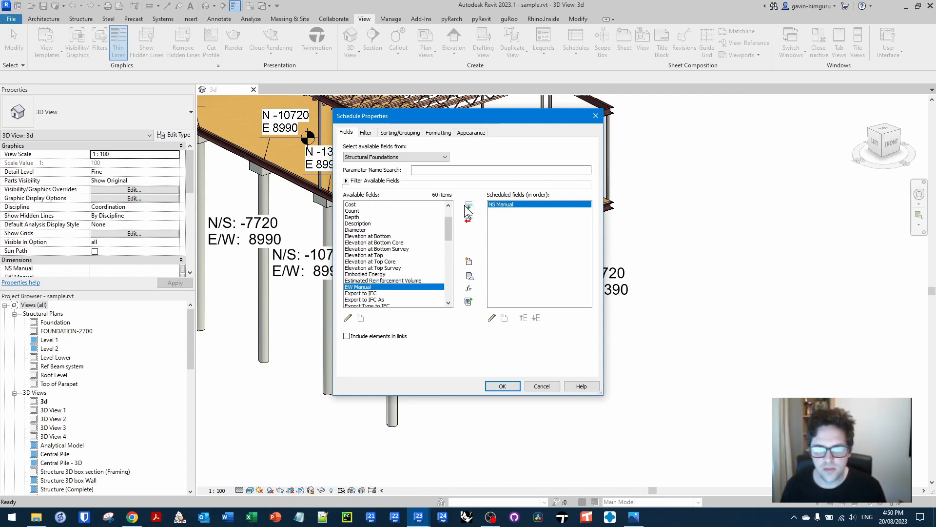
click(468, 206)
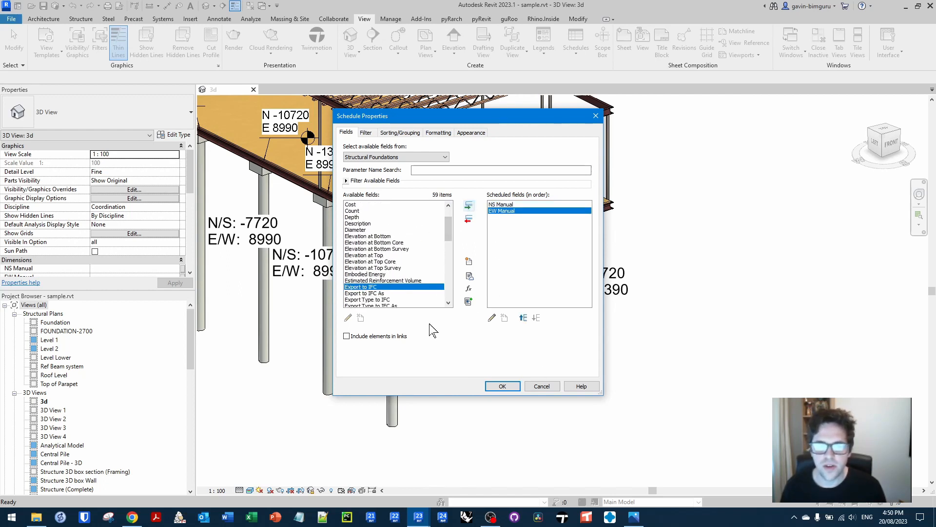
drag(449, 230, 458, 280)
scroll(377, 253, up, 2)
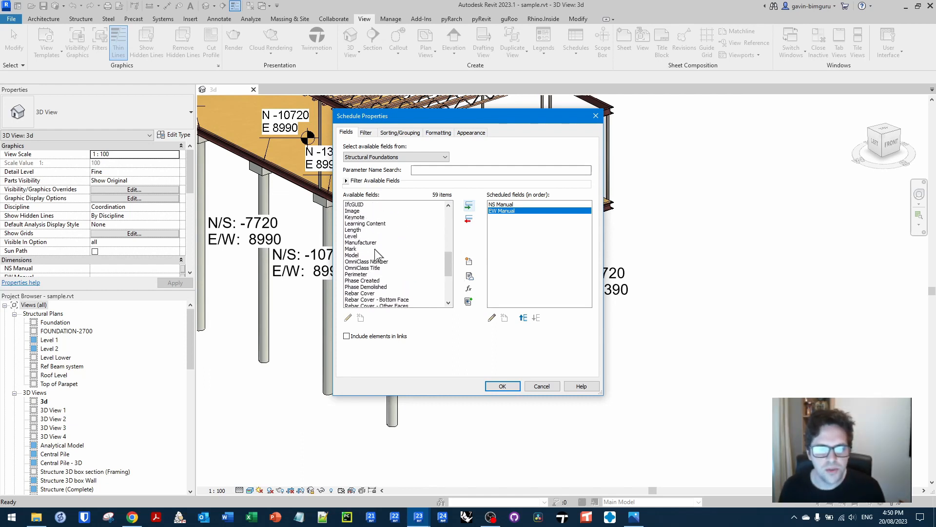
scroll(371, 224, up, 1)
drag(454, 262, 452, 288)
click(504, 388)
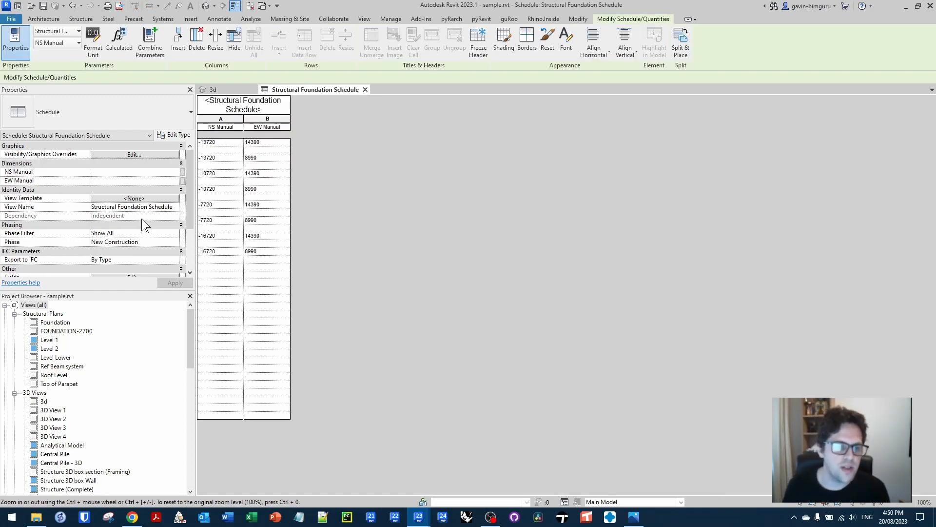
Reopen the schedule's properties and add a filter requiring that NS Manual has a value
scroll(145, 225, down, 2)
click(135, 242)
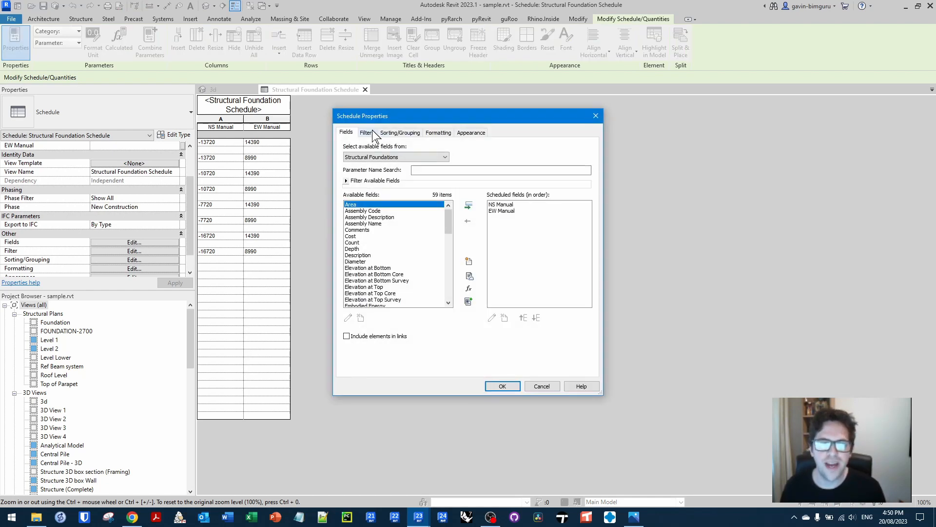
click(366, 132)
click(436, 149)
click(423, 162)
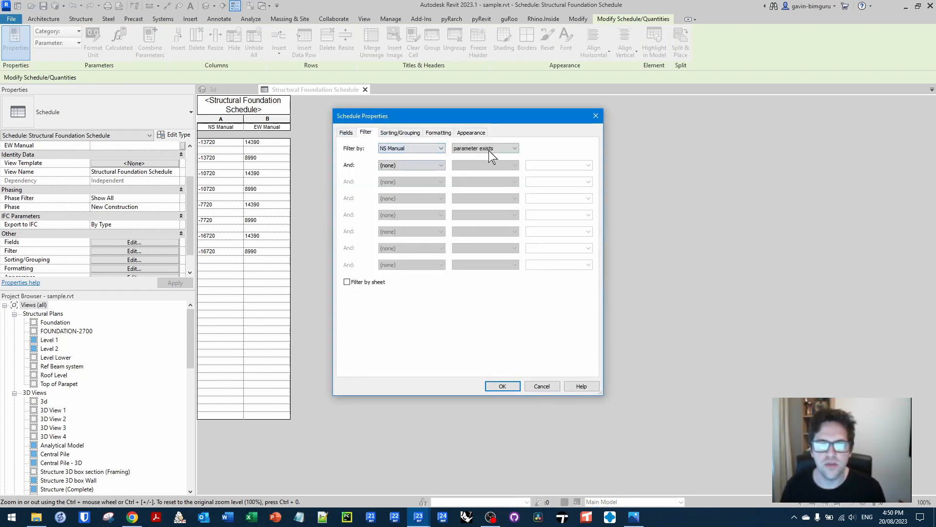
click(491, 149)
click(481, 204)
Add a second filter requiring that EW Manual has a value, apply it, and close the schedule view
click(425, 166)
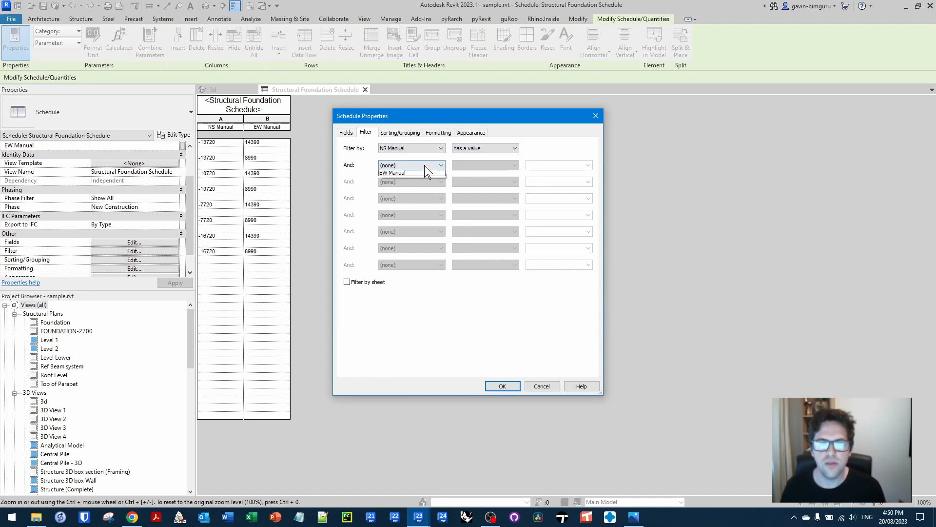
click(415, 173)
click(487, 166)
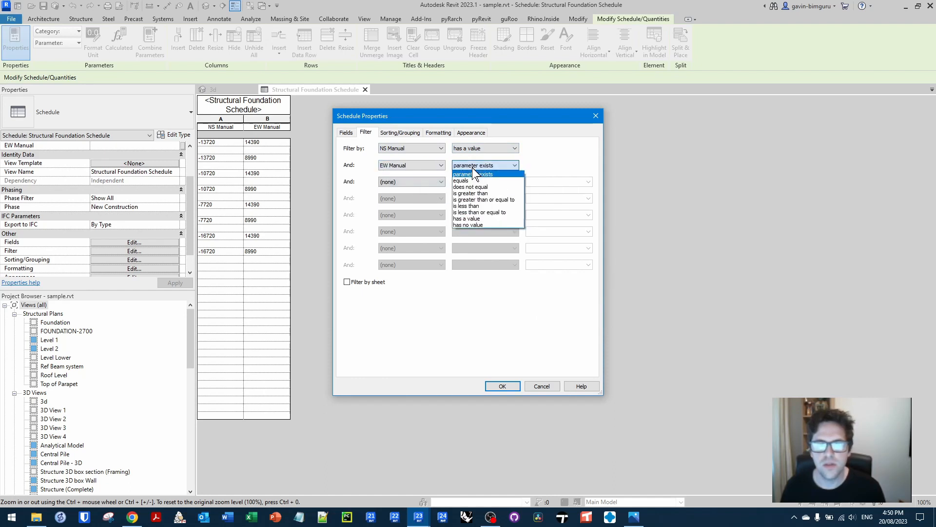
click(471, 220)
click(502, 386)
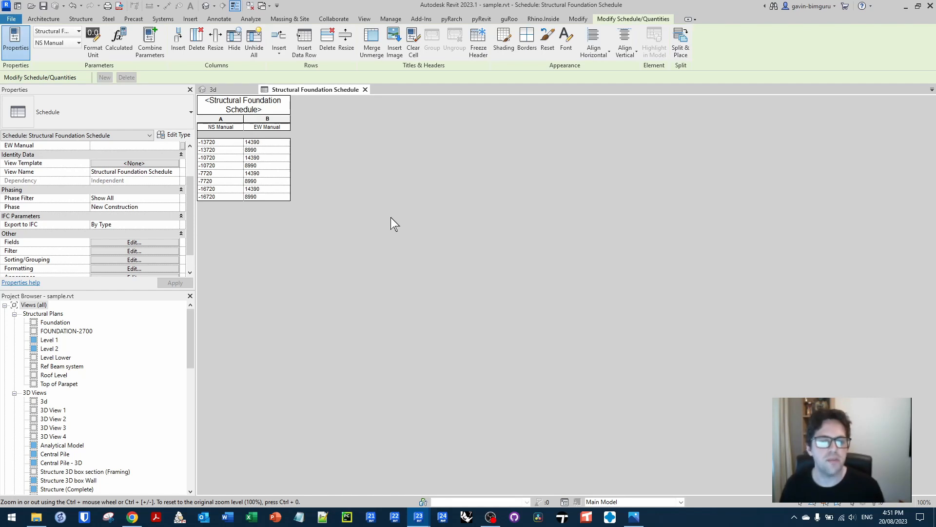
click(366, 90)
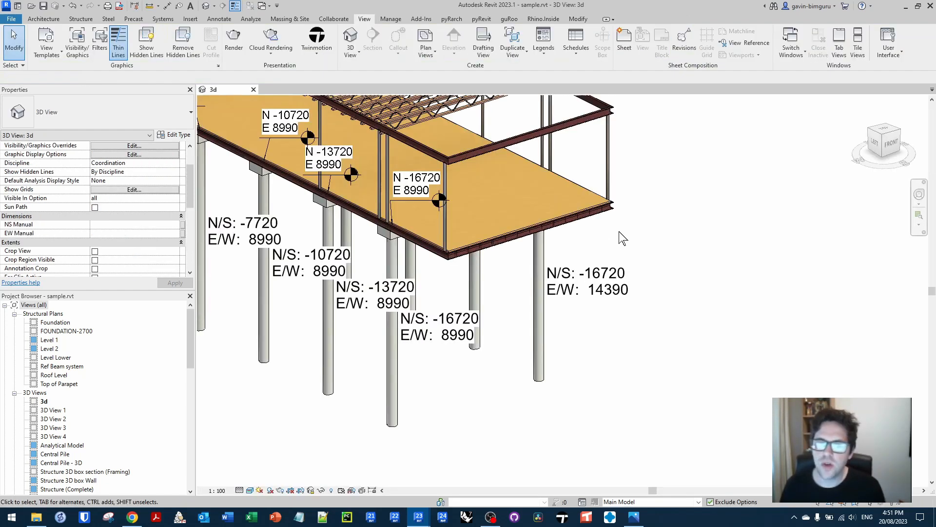
middle_drag(677, 246, 741, 249)
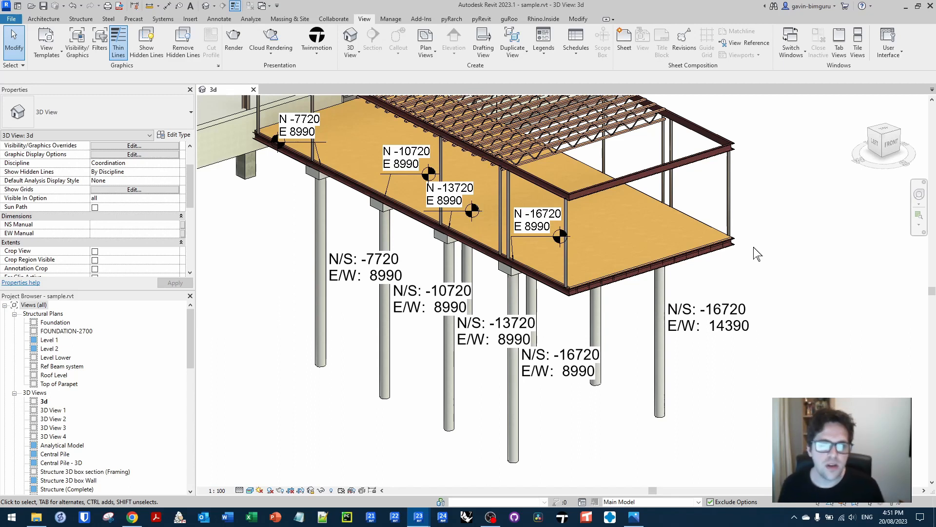
Switch to Chrome, view the aussieBIMguru Dynamo_Scripts repository on GitHub in a new tab, and return to the Revit model
click(133, 518)
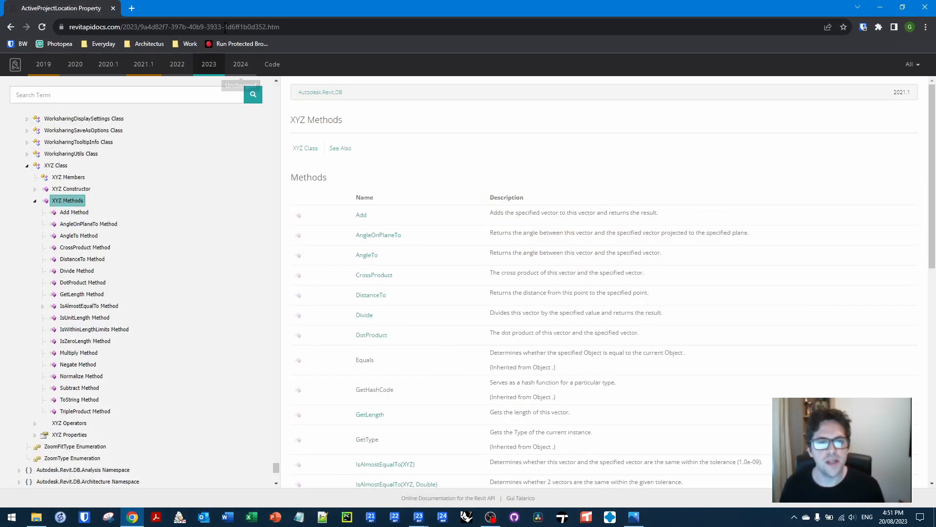
click(134, 7)
text(git)
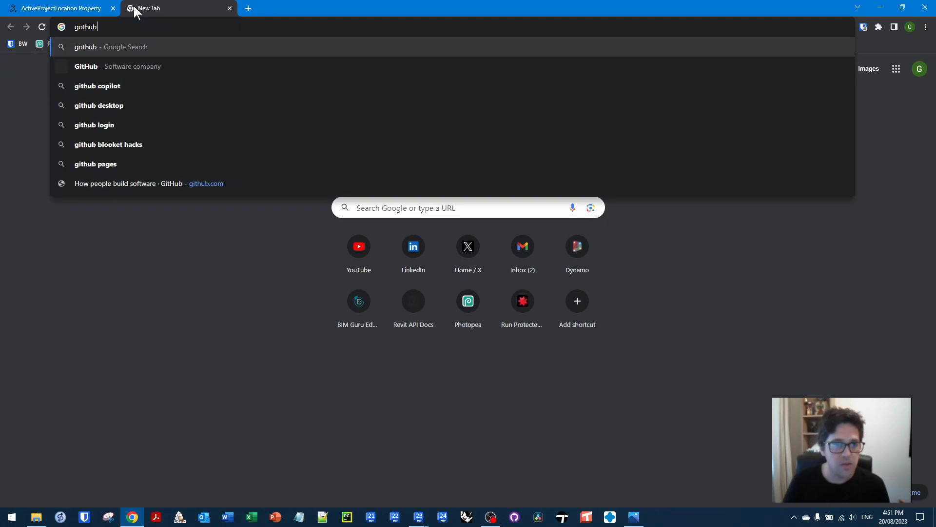
text(hub)
key(Return)
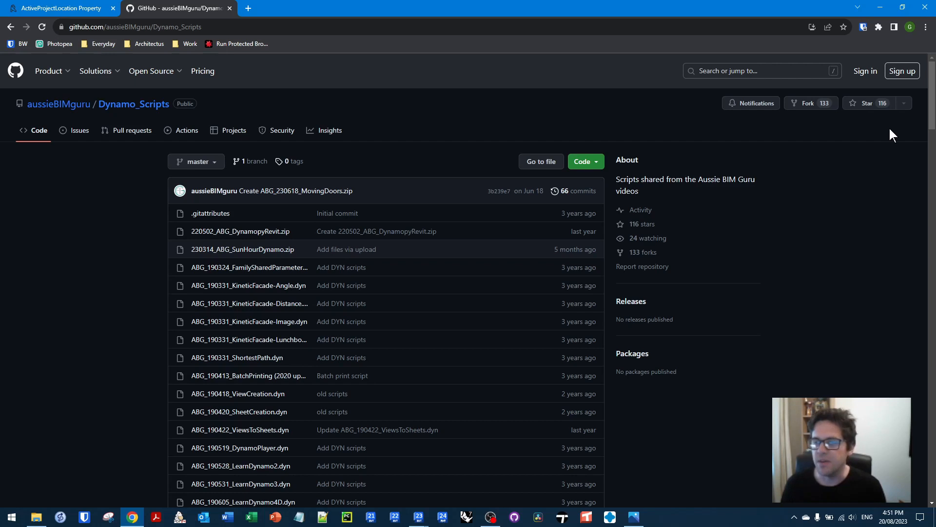
click(880, 7)
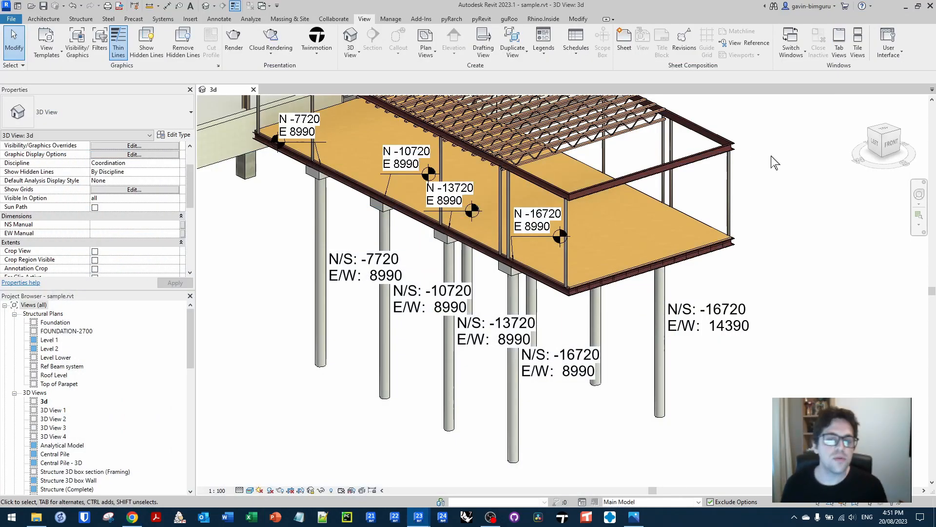